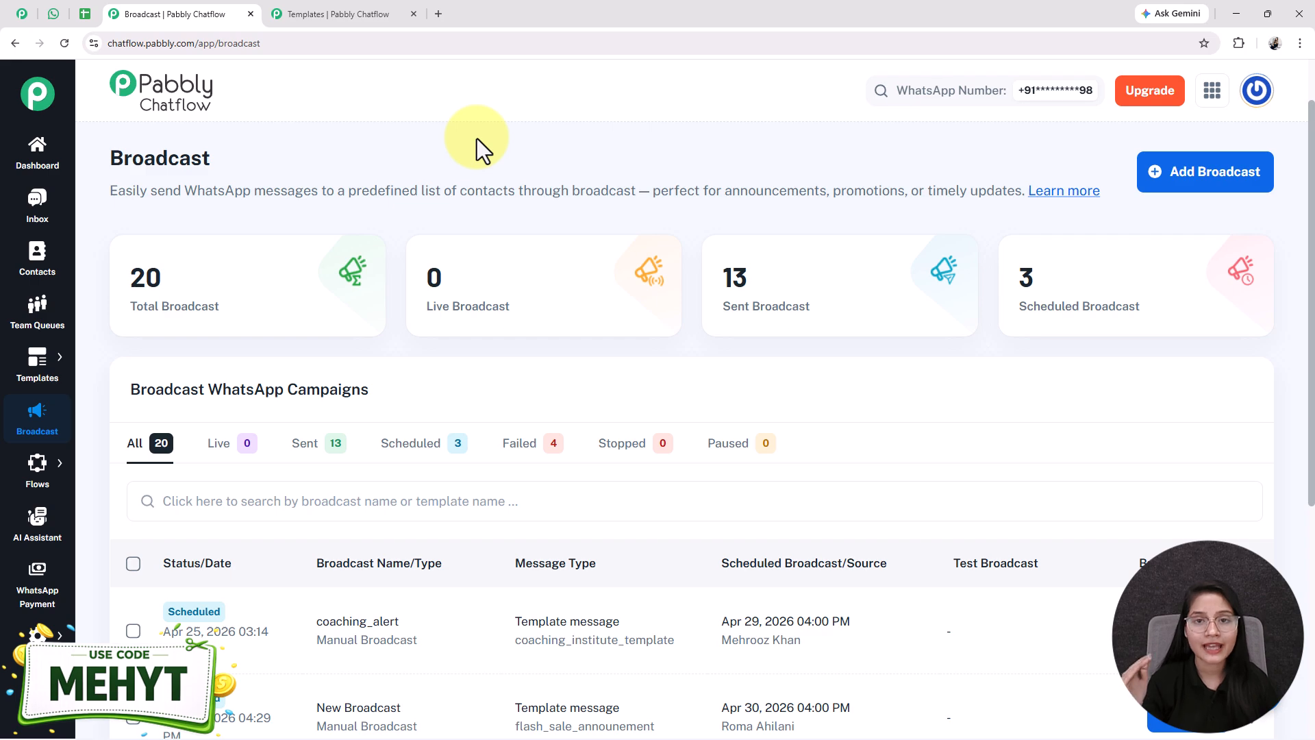
Open pabbly.com/chatflow in a new browser tab and dismiss the limited-time offer popup
{"action": "left_click", "coordinate": [438, 13]}
{"action": "type", "text": "pabb"}
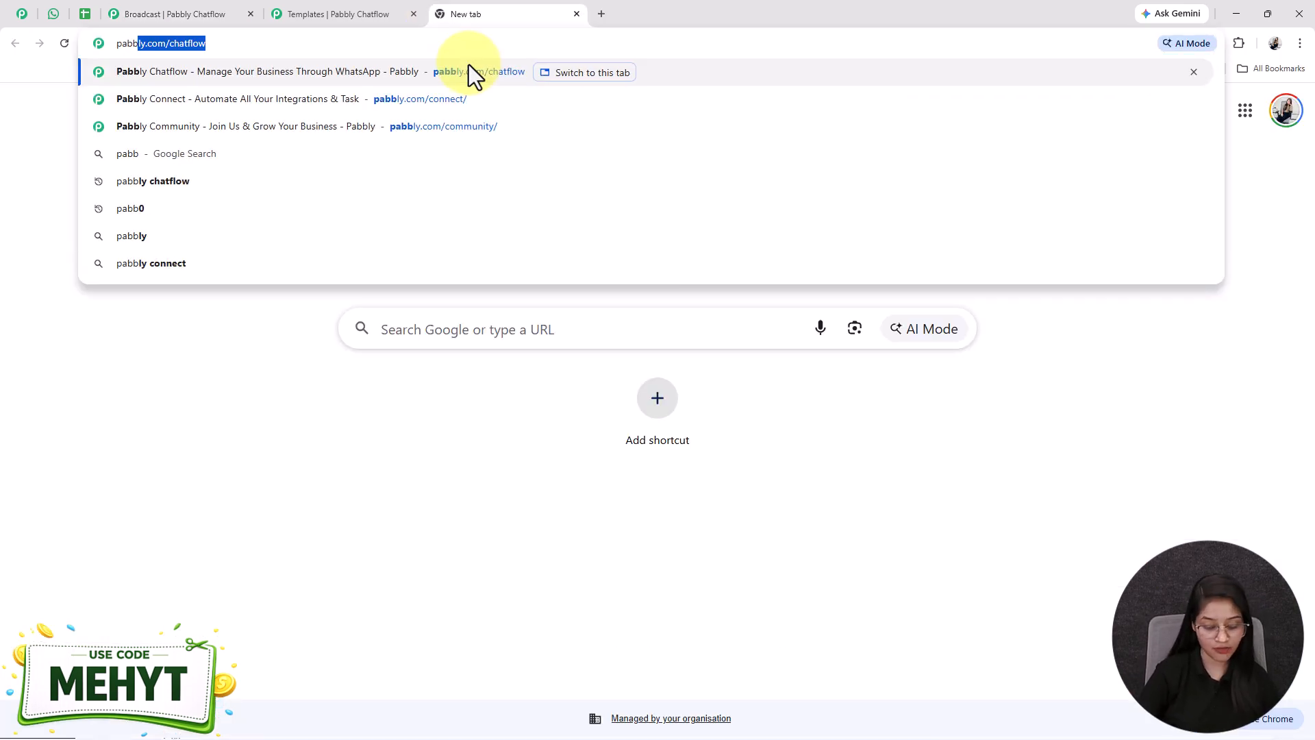
{"action": "key", "text": "Right"}
{"action": "key", "text": "Return"}
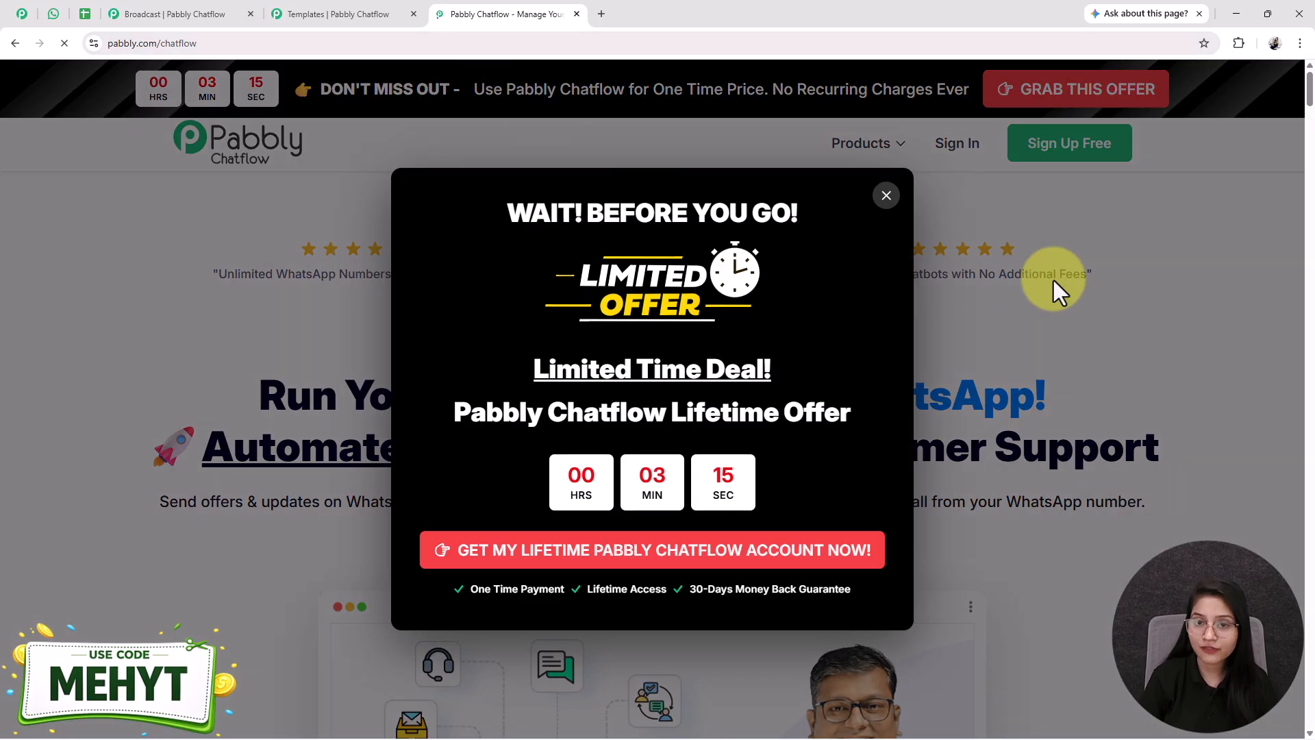
{"action": "left_click", "coordinate": [981, 275]}
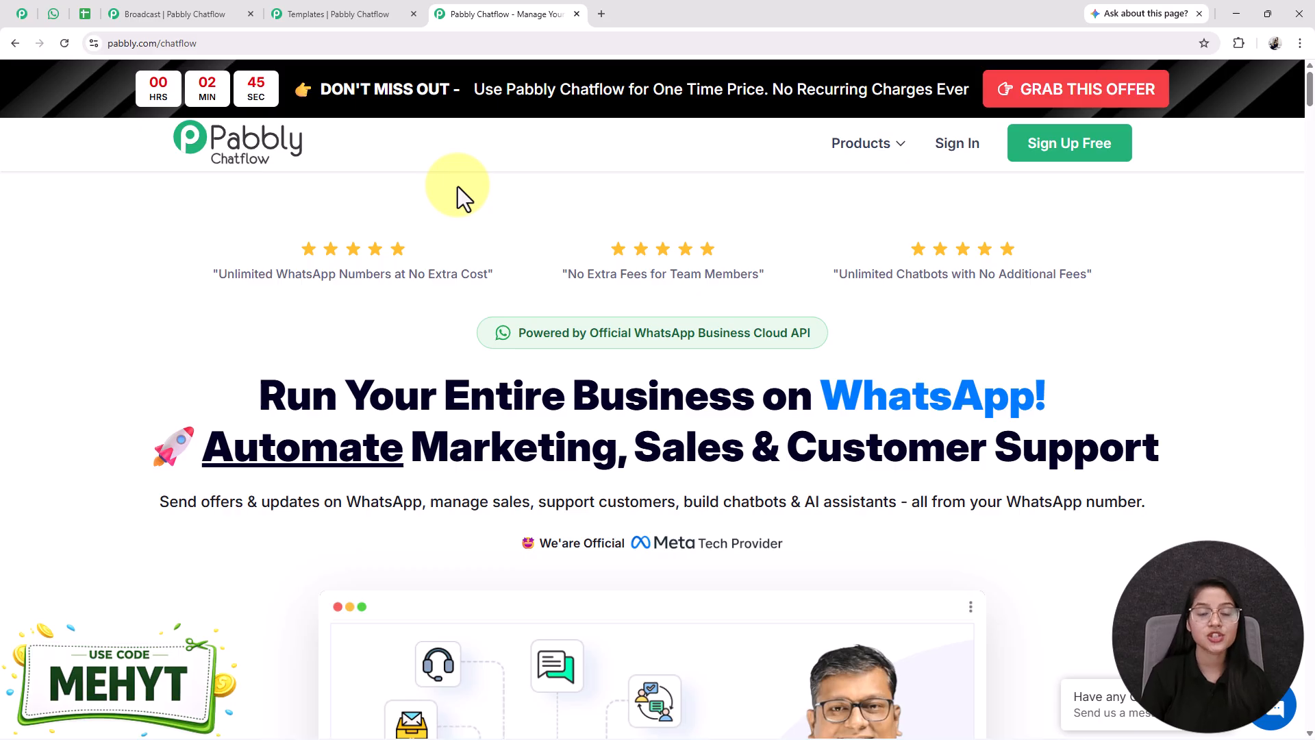
Return to the Broadcast page and start a new broadcast with the type Broadcast Campaign
{"action": "left_click", "coordinate": [176, 14]}
{"action": "mouse_move", "coordinate": [421, 278]}
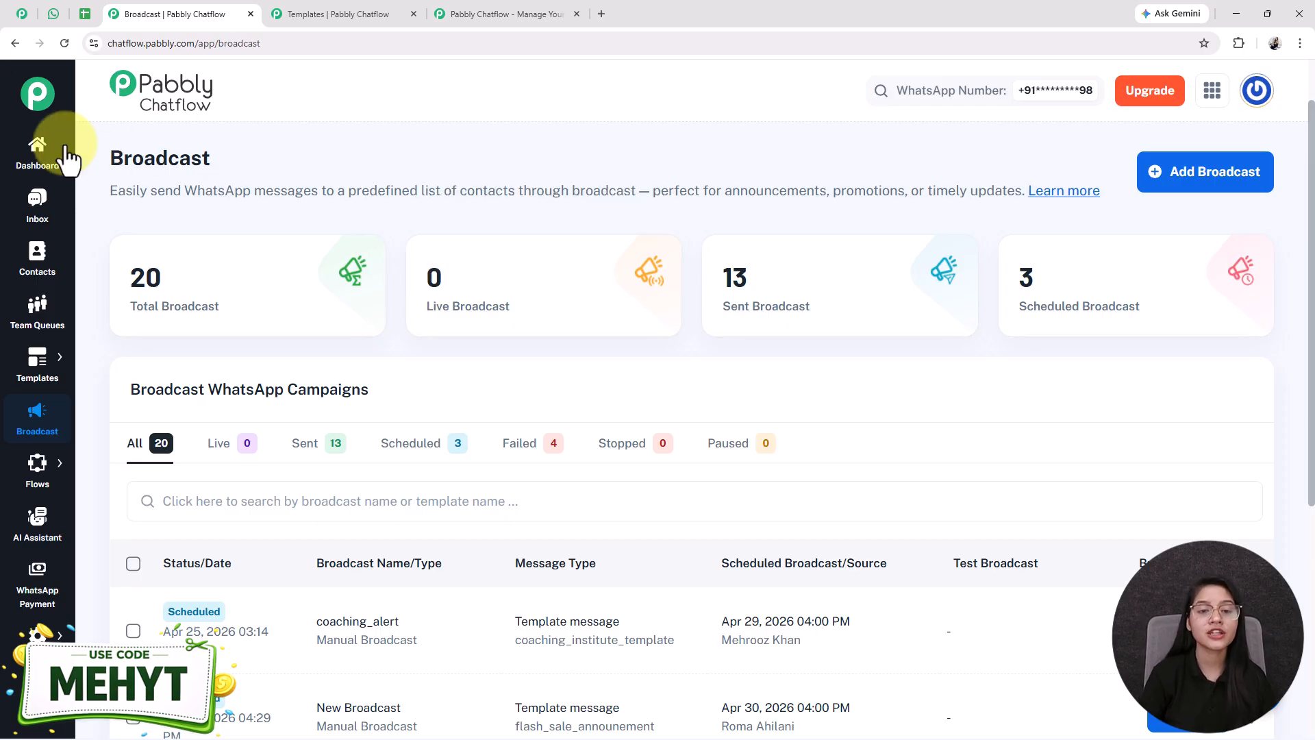
{"action": "mouse_move", "coordinate": [335, 306]}
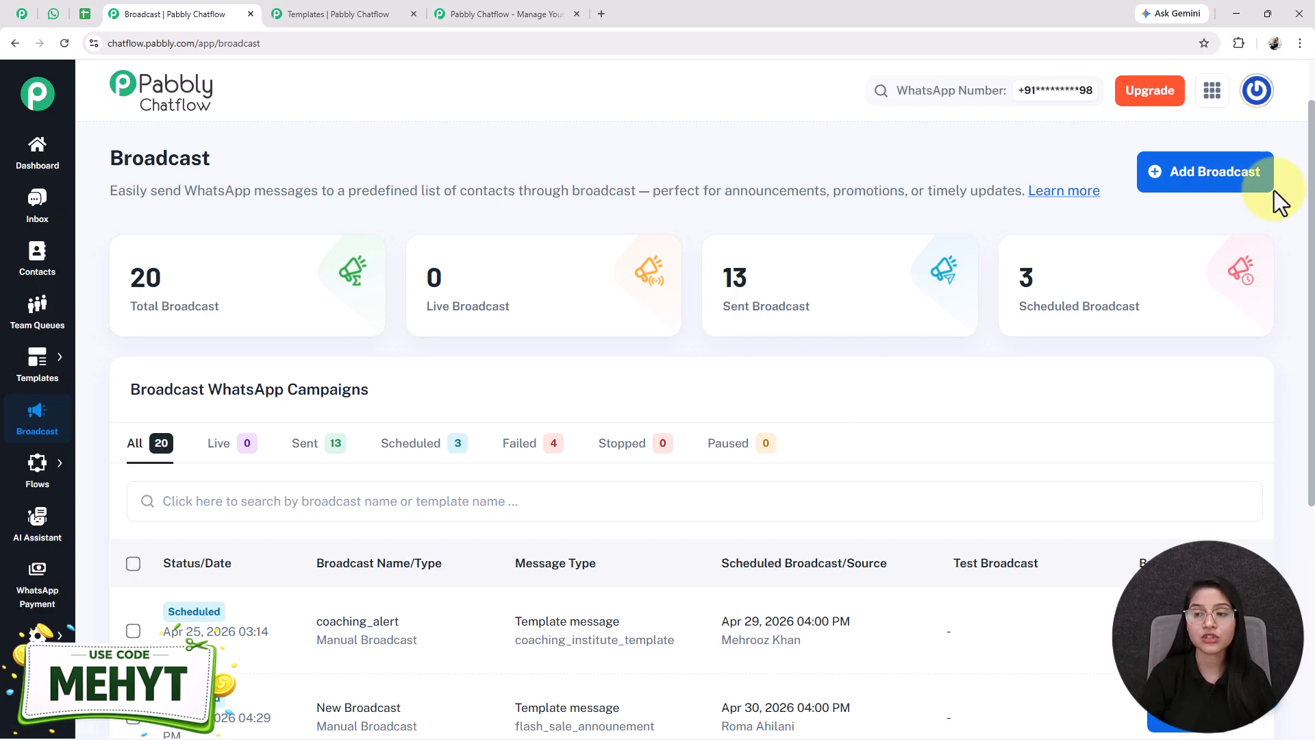
{"action": "left_click", "coordinate": [1221, 179]}
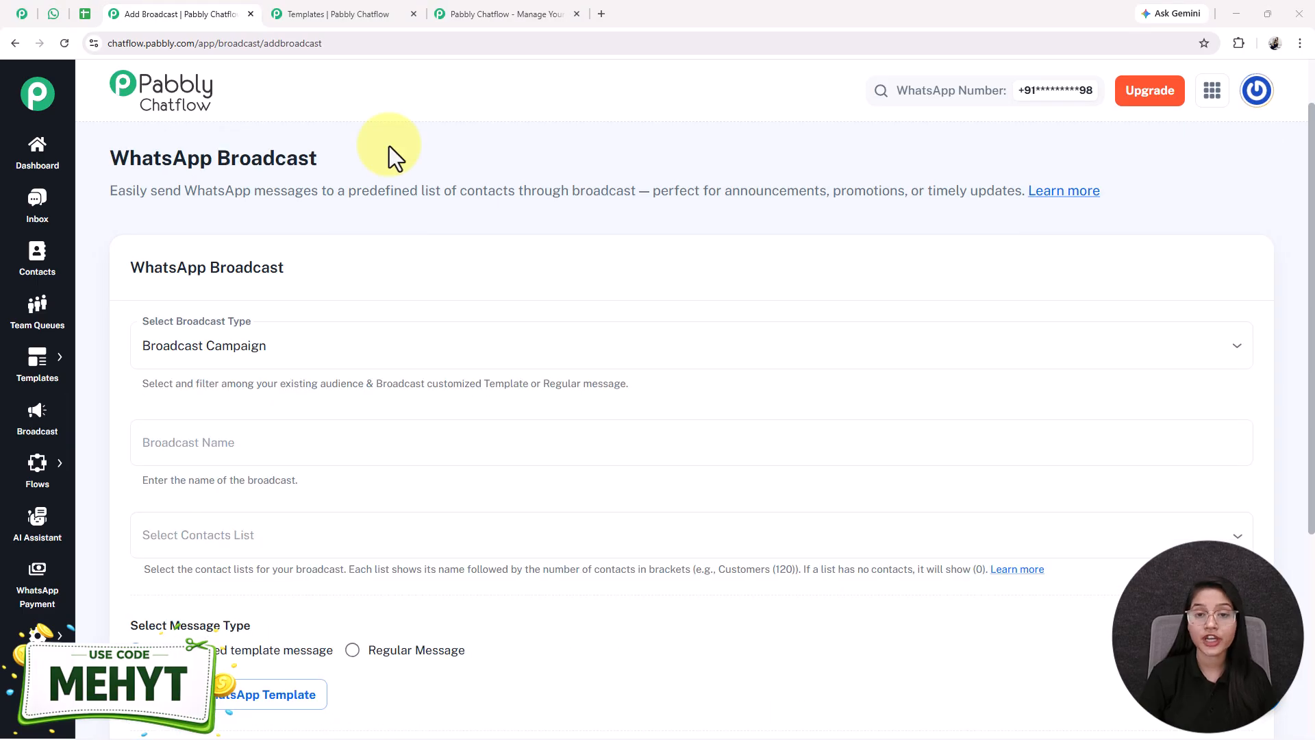
{"action": "left_click", "coordinate": [212, 350]}
{"action": "left_click", "coordinate": [185, 388]}
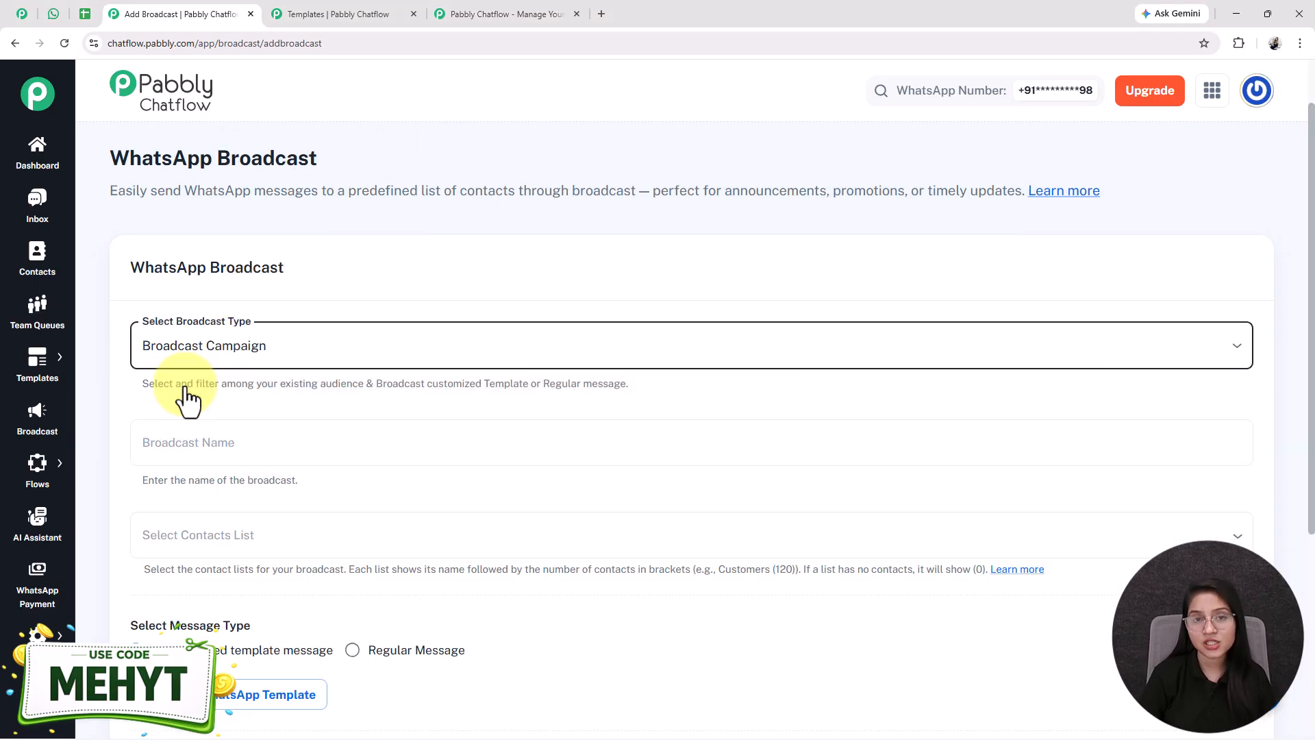
Name the broadcast pharmacy_alert
{"action": "scroll", "coordinate": [182, 384], "scroll_direction": "down", "scroll_amount": 2}
{"action": "left_click", "coordinate": [189, 308]}
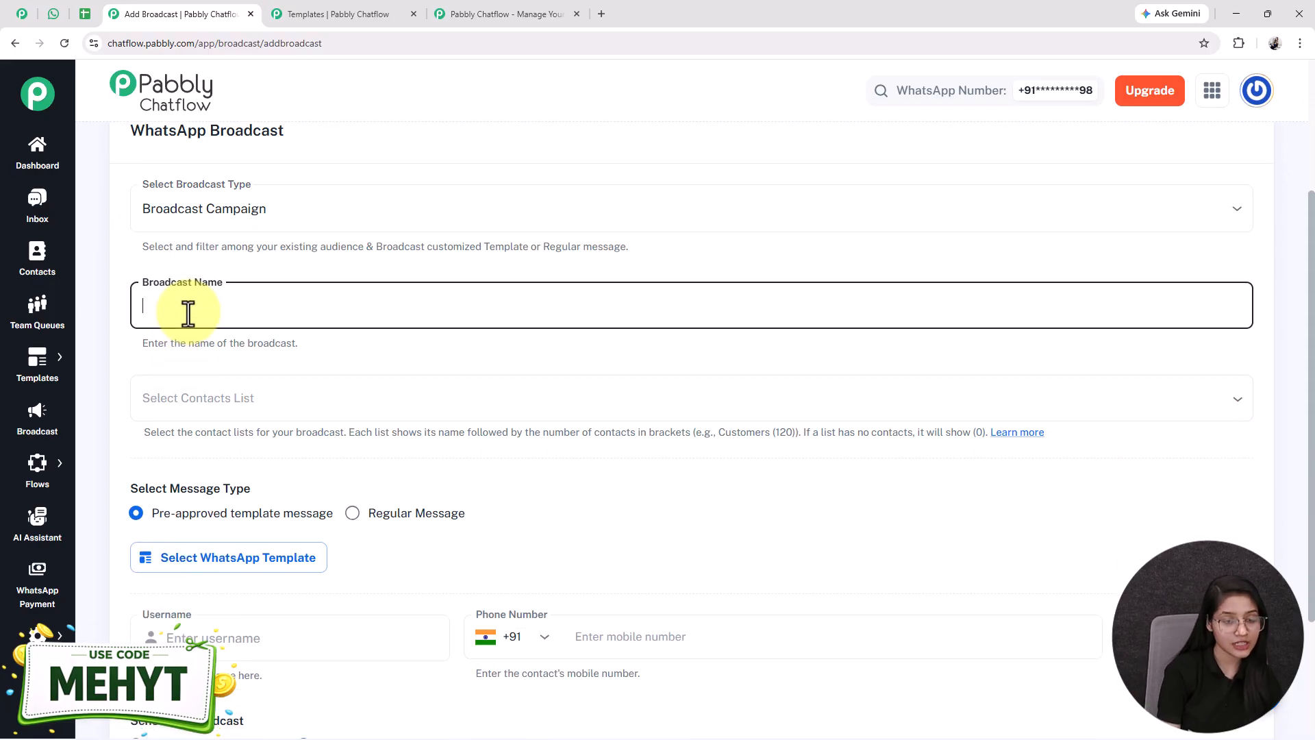
{"action": "type", "text": "pharmacy_alert"}
{"action": "key", "text": "BackSpace"}
{"action": "type", "text": "t"}
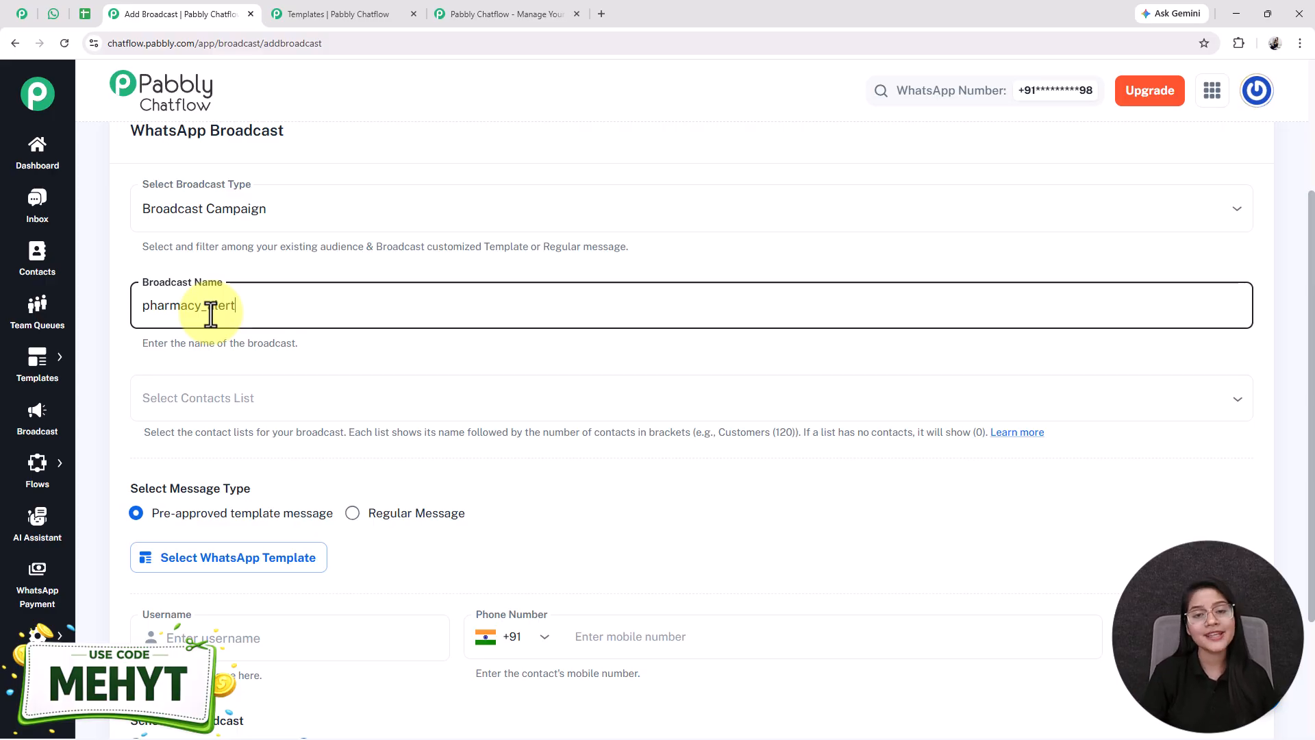
Choose "new list" as the contacts list for the broadcast
{"action": "scroll", "coordinate": [228, 375], "scroll_direction": "down", "scroll_amount": 1}
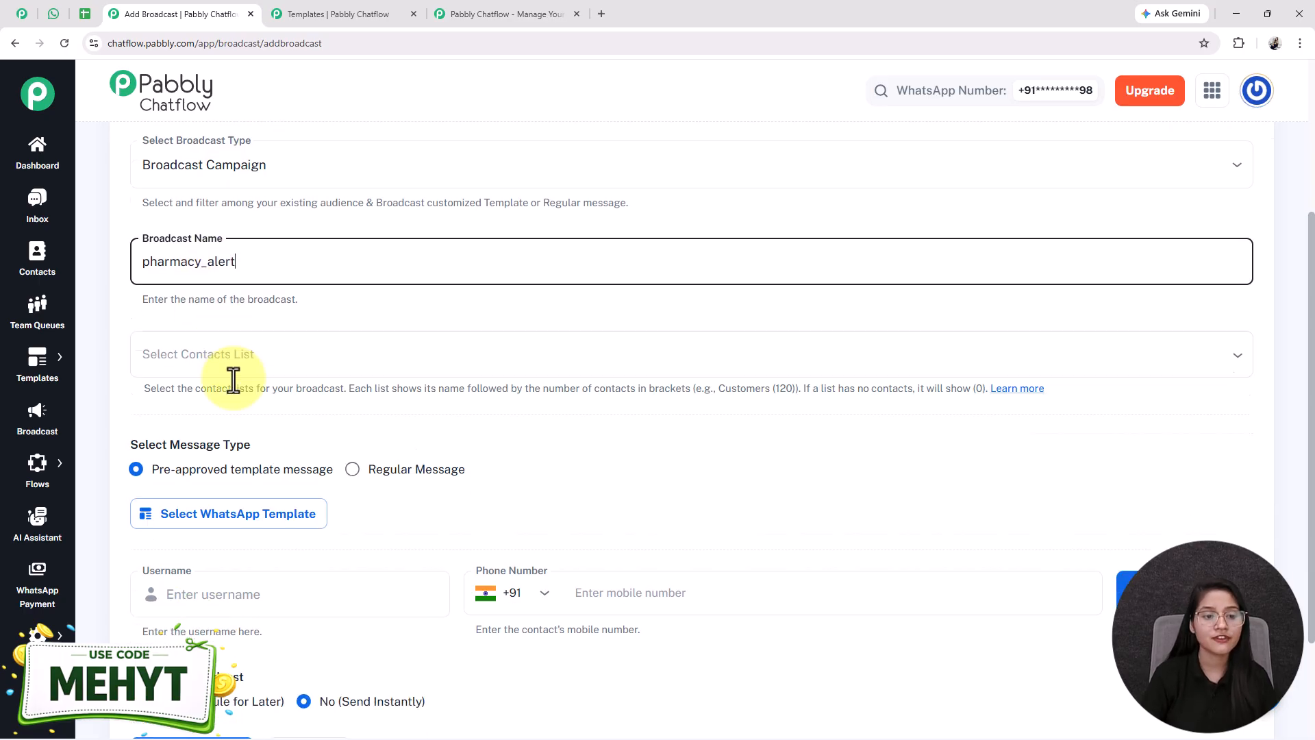
{"action": "left_click", "coordinate": [199, 335]}
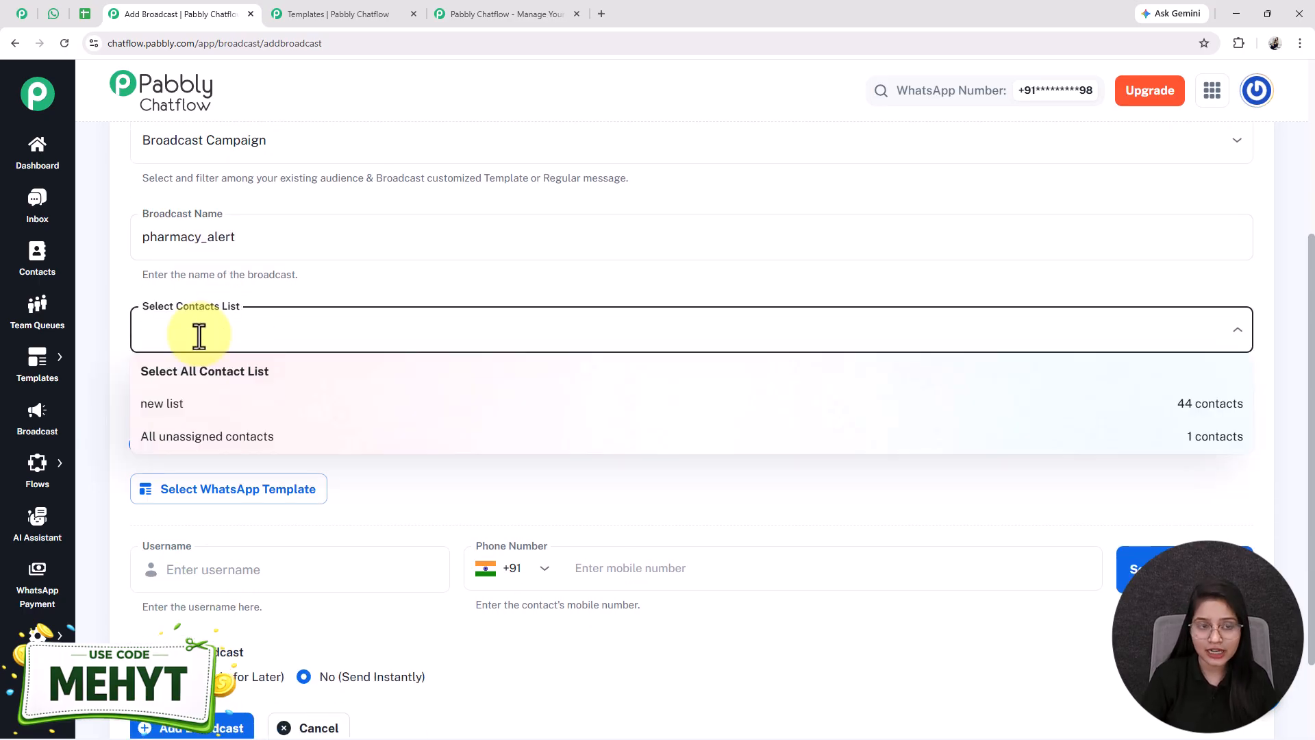
{"action": "left_click", "coordinate": [163, 410]}
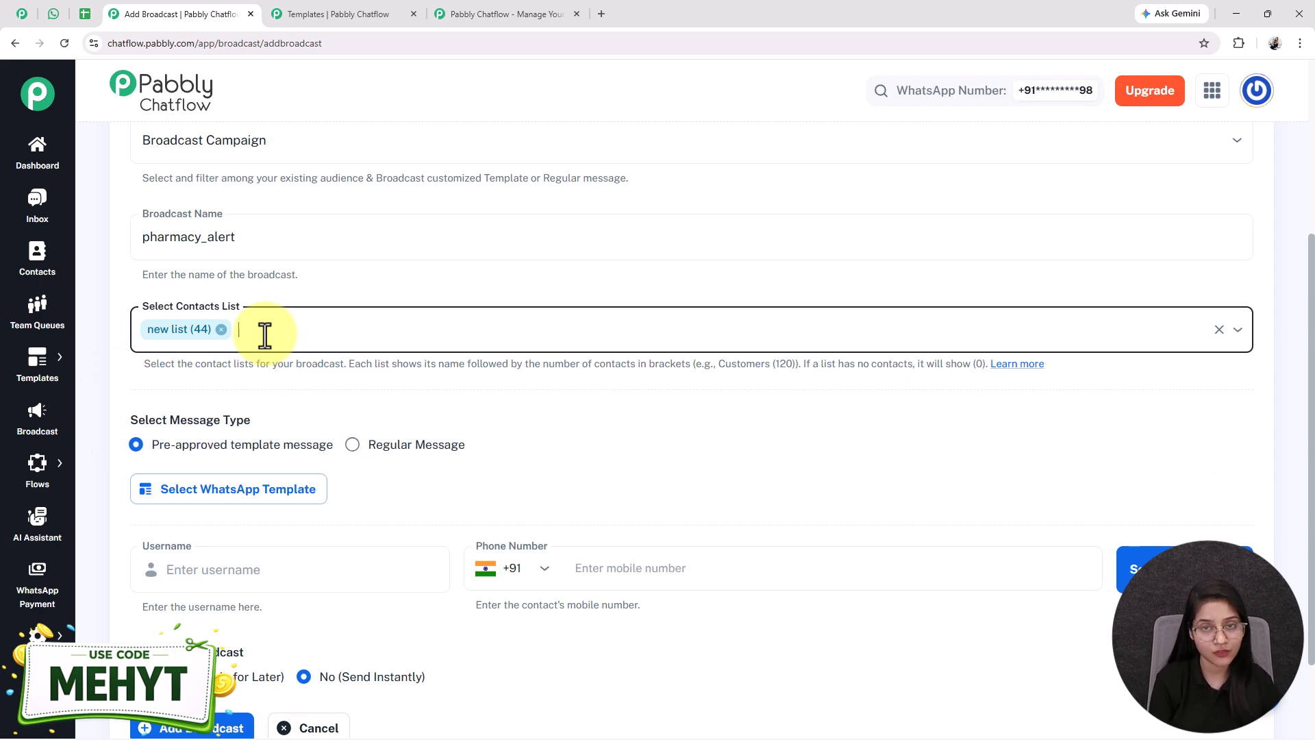
Open the Contacts page in a new tab, look over the single-contact form and bring up the bulk contacts form
{"action": "right_click", "coordinate": [34, 254]}
{"action": "left_click", "coordinate": [75, 281]}
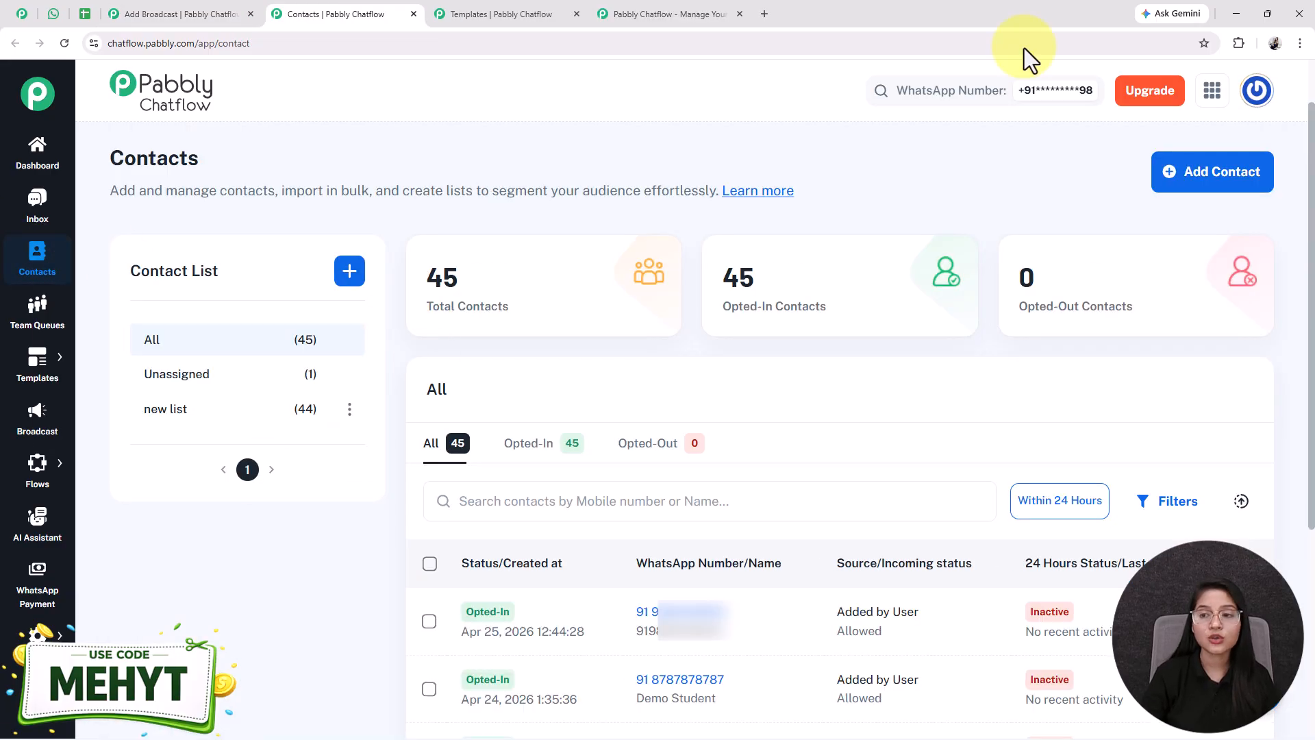
{"action": "left_click", "coordinate": [1221, 177]}
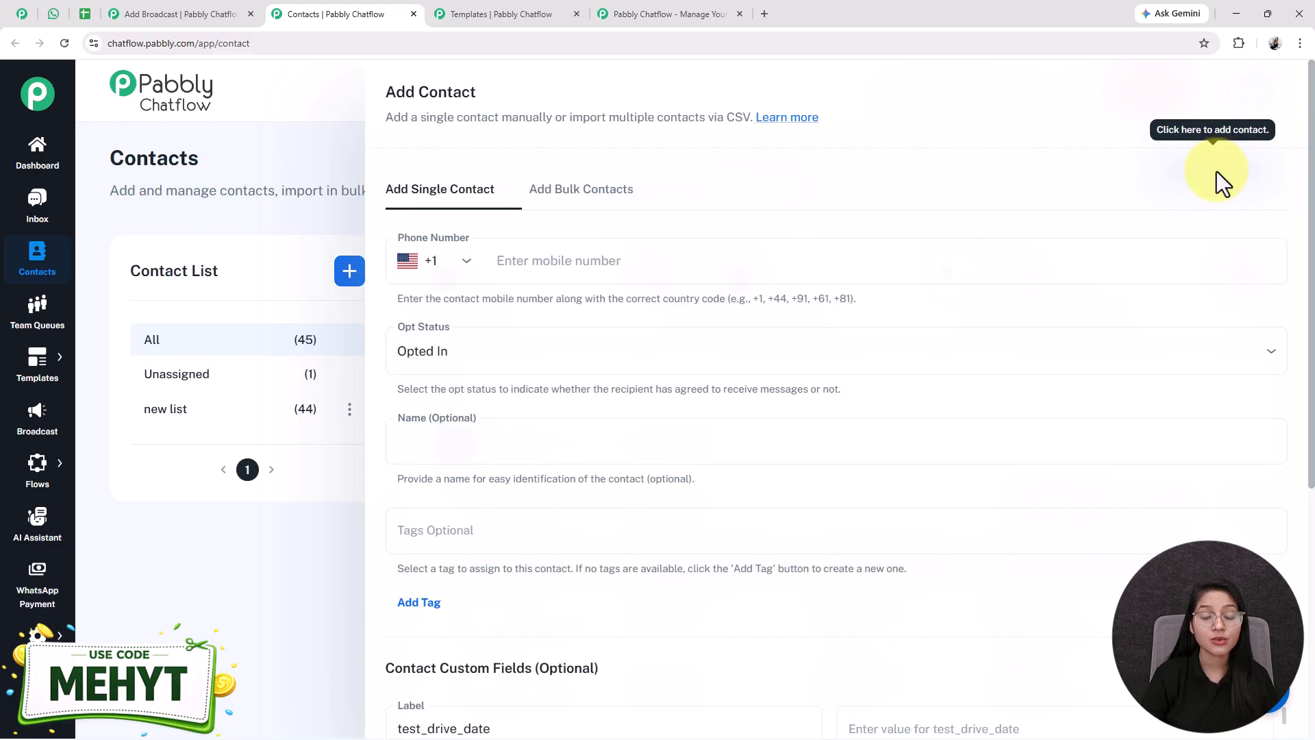
{"action": "scroll", "coordinate": [484, 542], "scroll_direction": "down", "scroll_amount": 5}
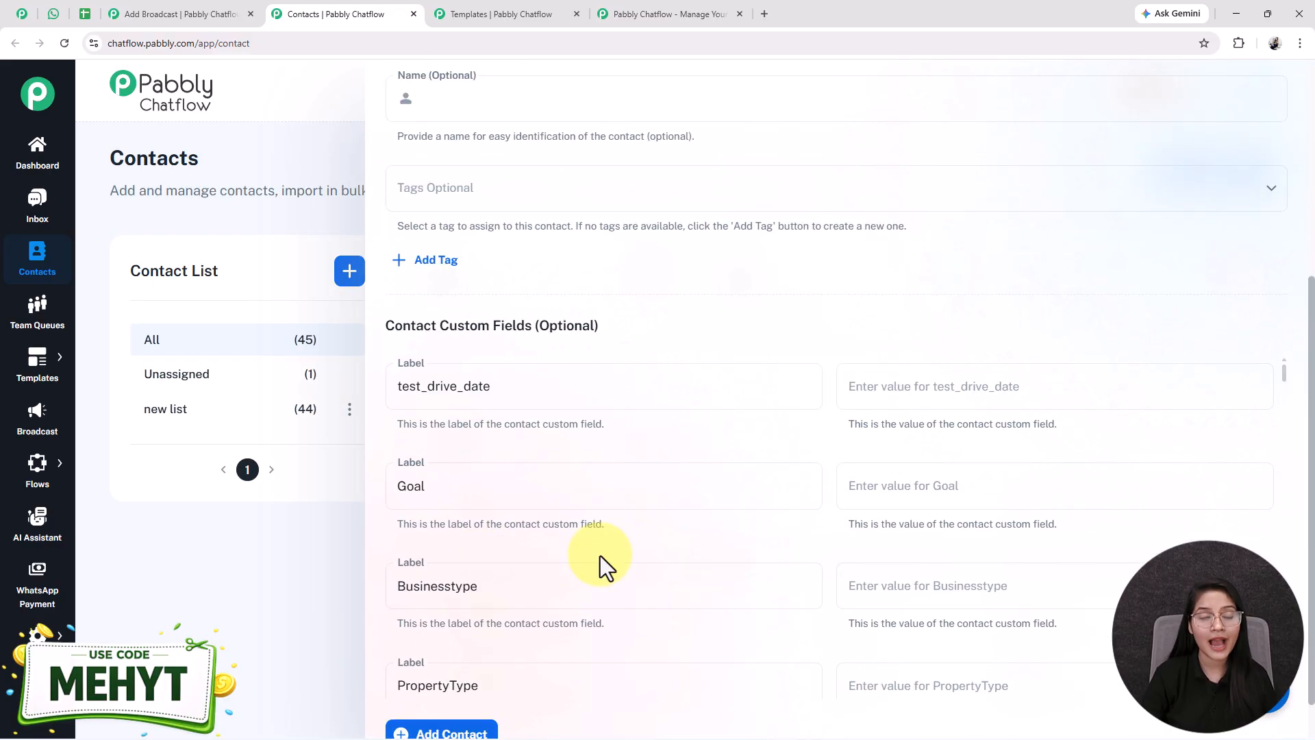
{"action": "scroll", "coordinate": [600, 556], "scroll_direction": "up", "scroll_amount": 5}
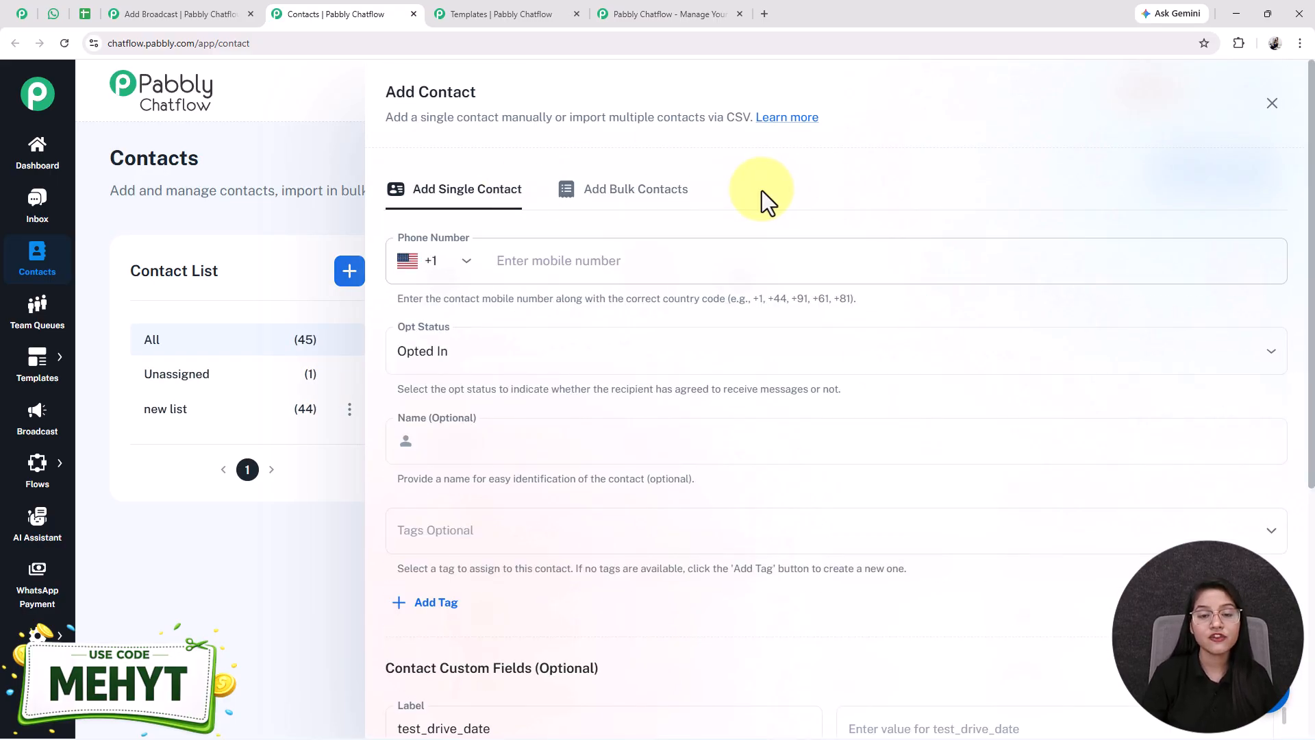
{"action": "left_click", "coordinate": [636, 190]}
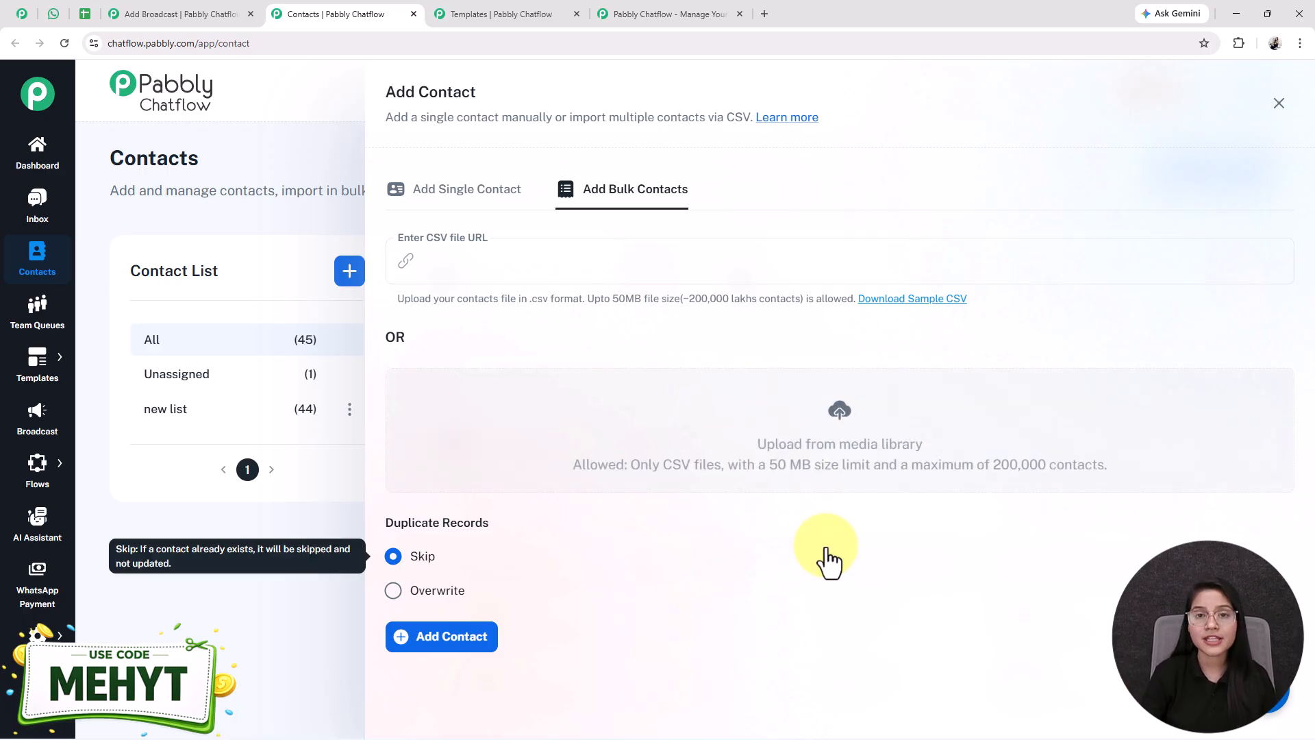
Switch to the User Record spreadsheet, look through its contact rows and download it as comma-separated values (.csv)
{"action": "left_click", "coordinate": [84, 14]}
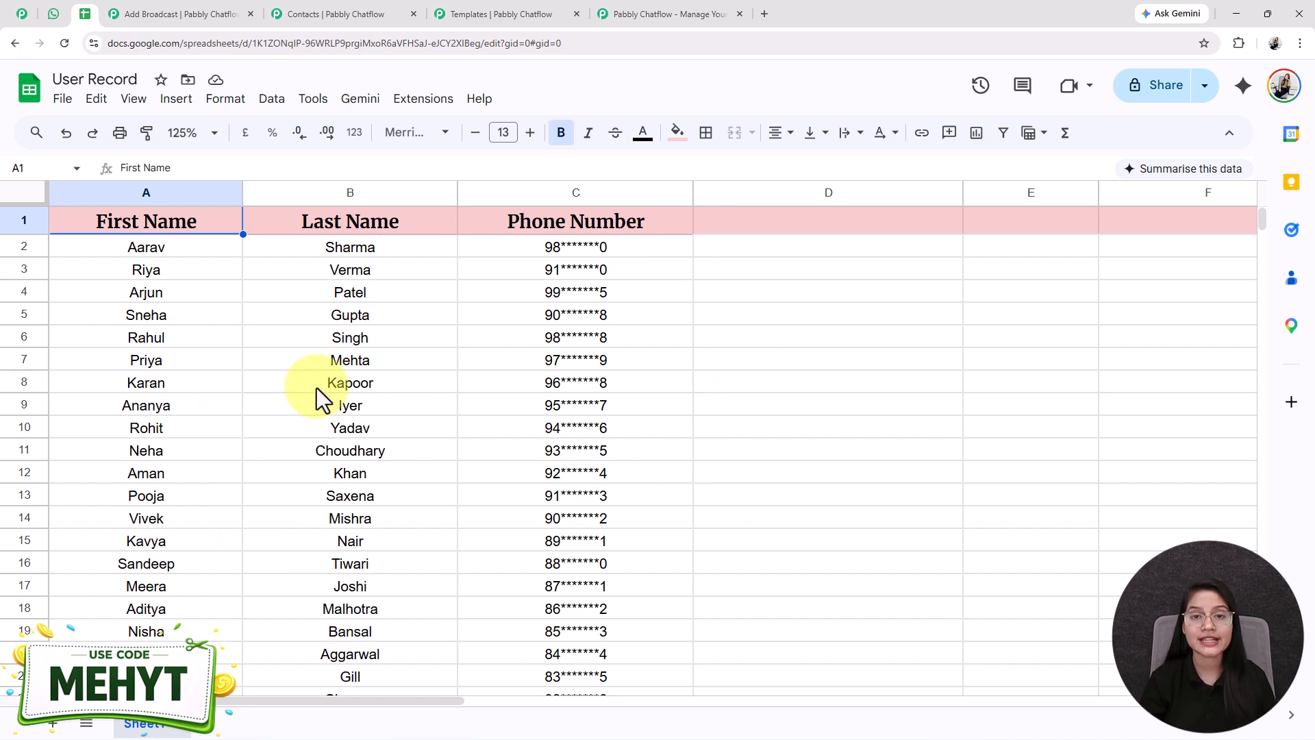
{"action": "left_click", "coordinate": [754, 473]}
{"action": "scroll", "coordinate": [685, 302], "scroll_direction": "down", "scroll_amount": 6}
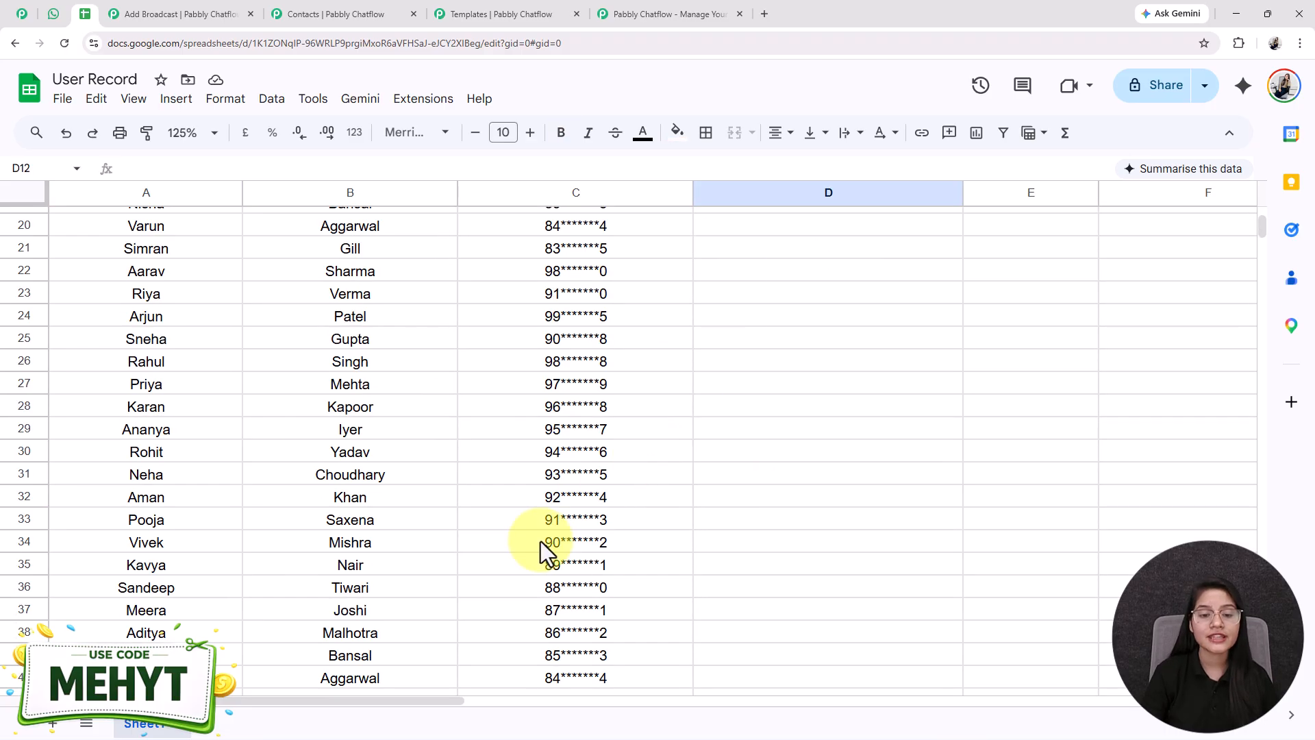
{"action": "left_click", "coordinate": [540, 541]}
{"action": "scroll", "coordinate": [538, 244], "scroll_direction": "up", "scroll_amount": 6}
{"action": "left_click", "coordinate": [62, 100]}
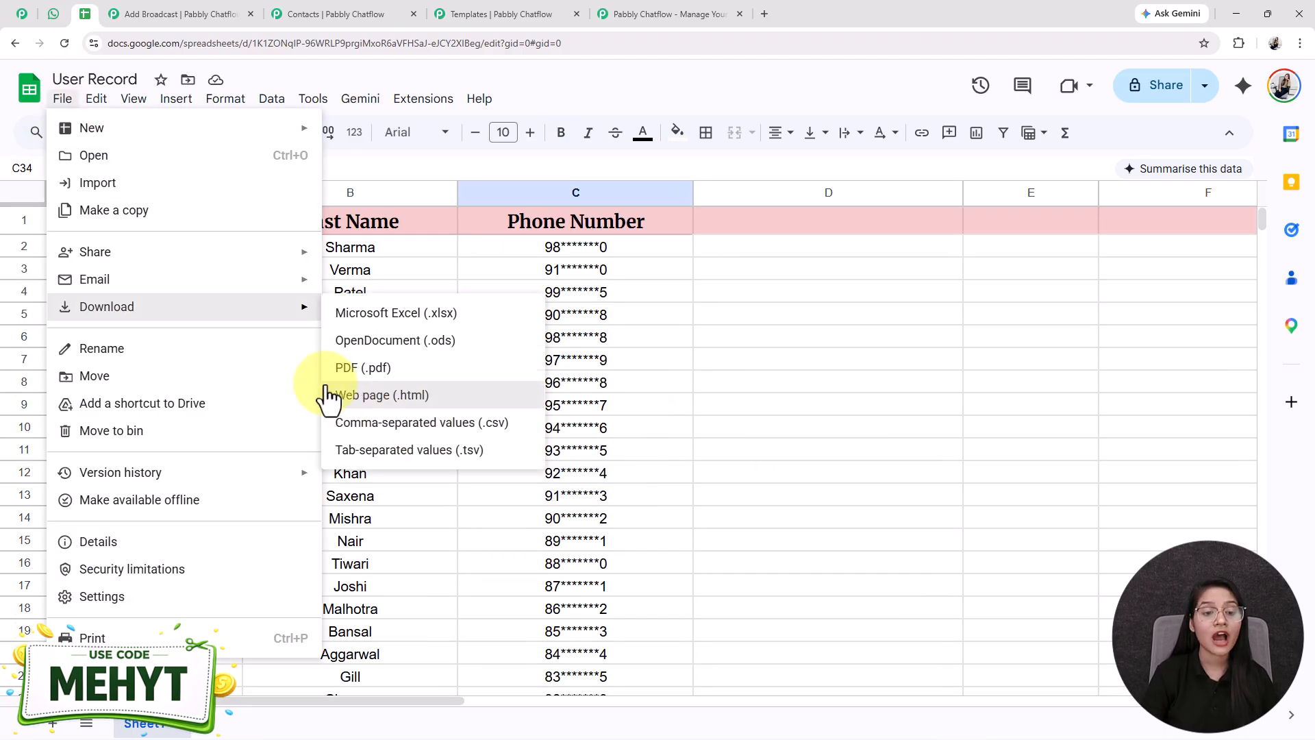
{"action": "mouse_move", "coordinate": [290, 326]}
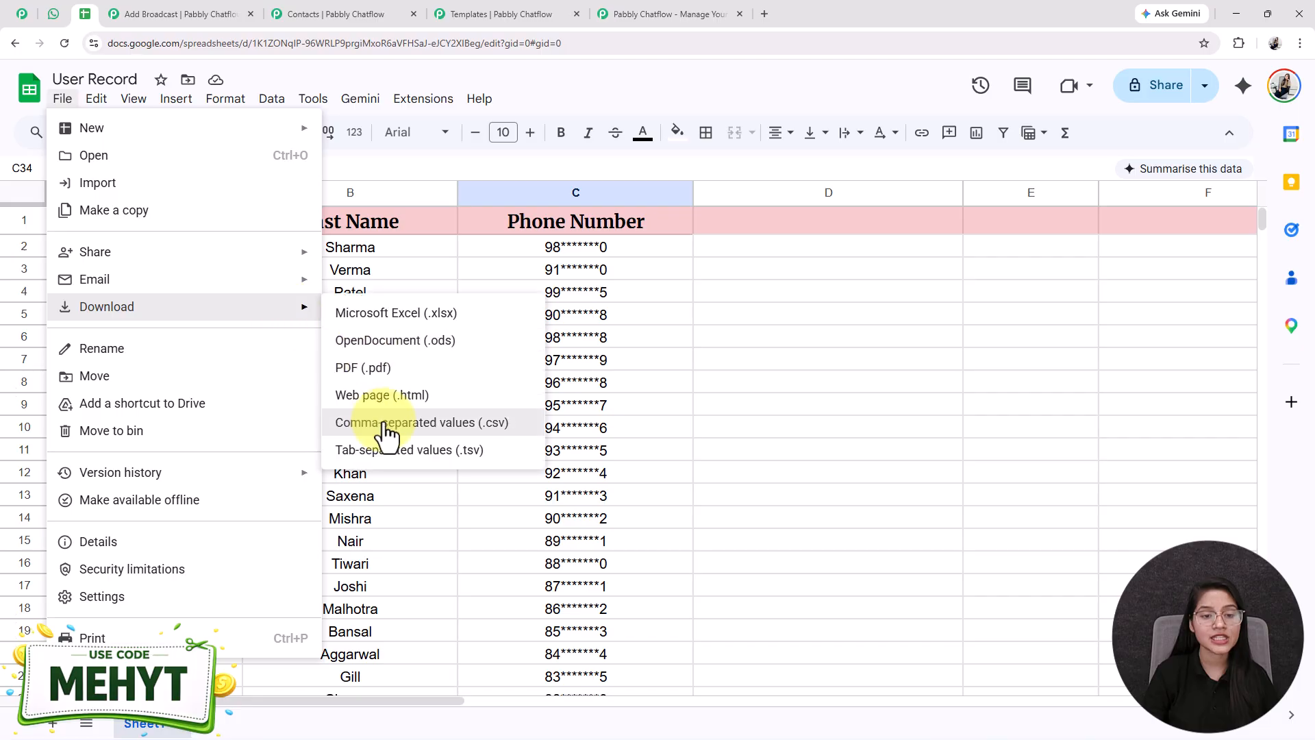
{"action": "left_click", "coordinate": [386, 425]}
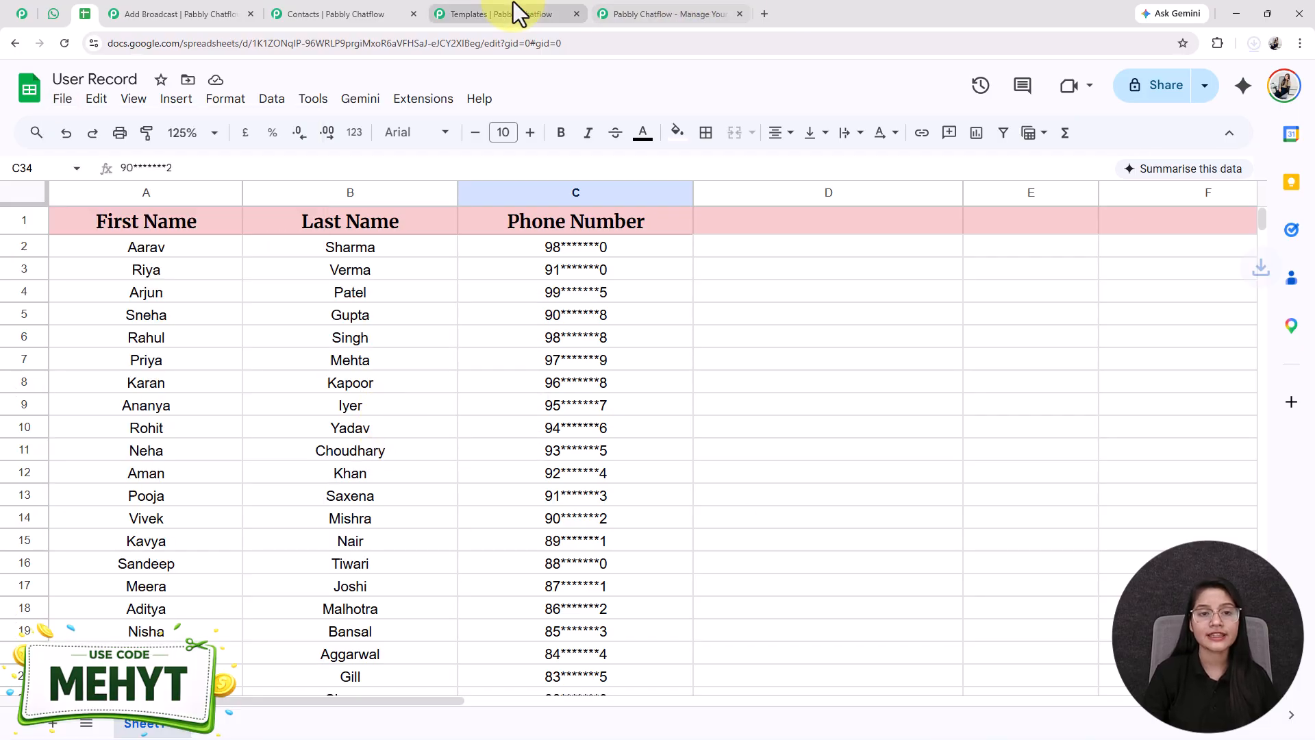
Return to the bulk contacts form and upload User Record - Sheet1 (9).csv to the media library
{"action": "left_click", "coordinate": [365, 15]}
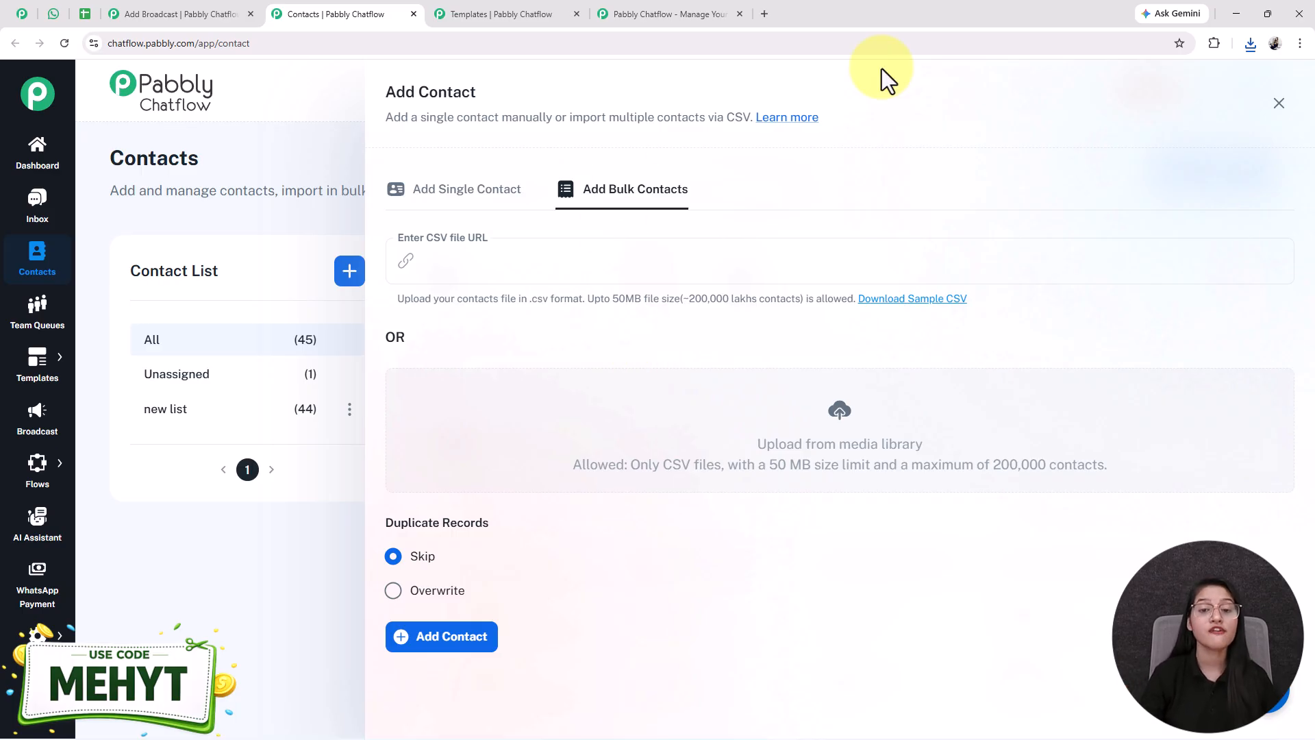
{"action": "left_click", "coordinate": [848, 427]}
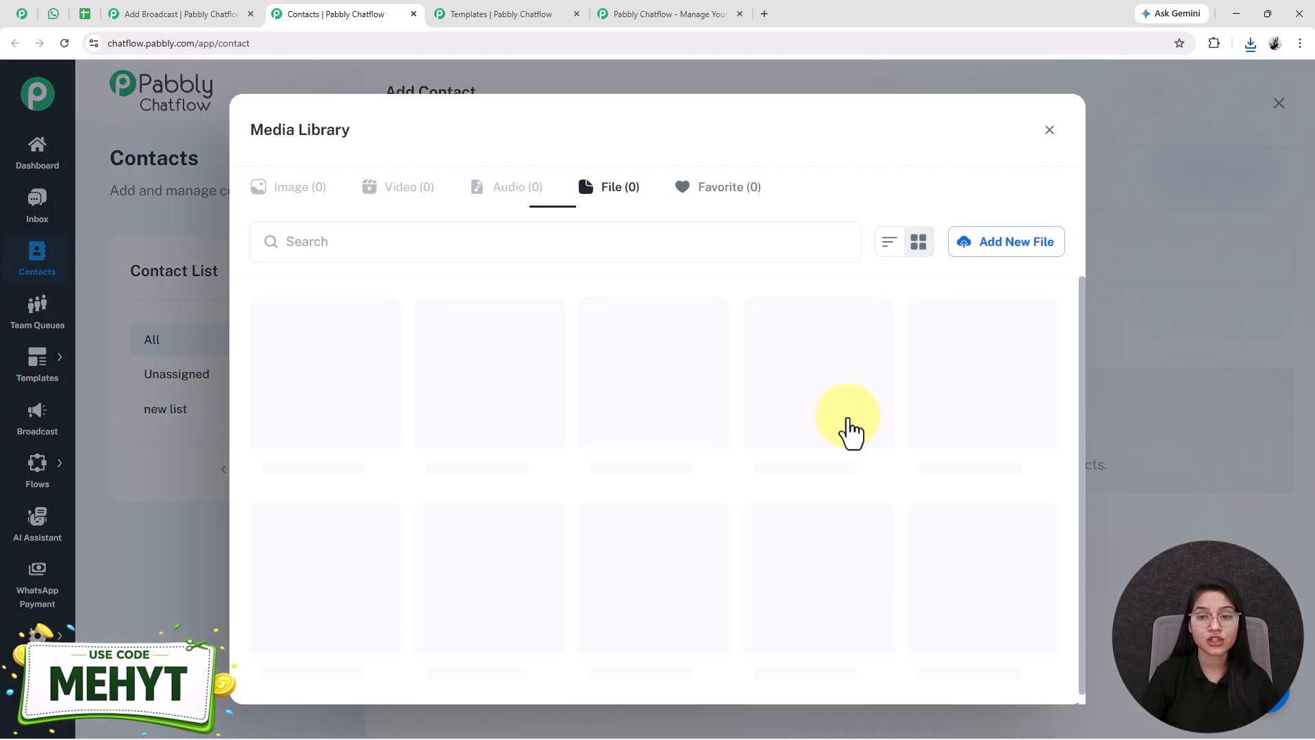
{"action": "left_click", "coordinate": [980, 262]}
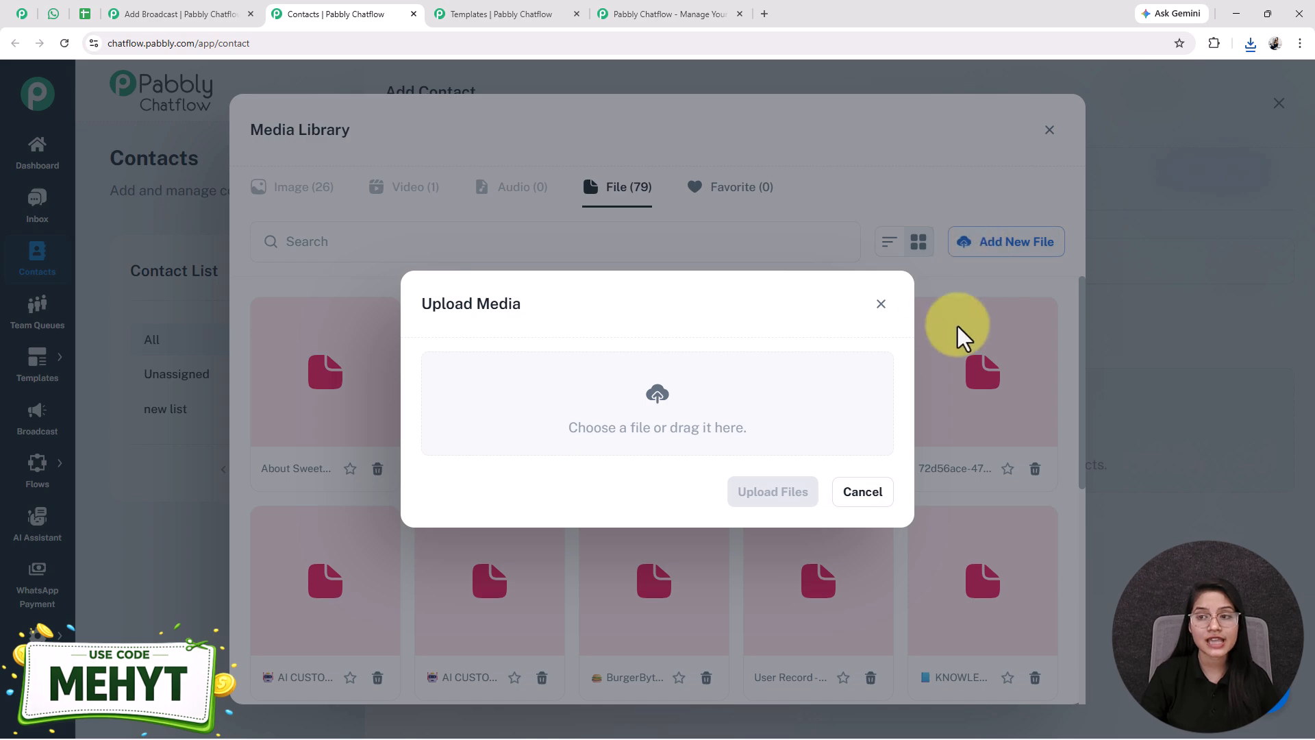
{"action": "left_click_drag", "start_coordinate": [1151, 109], "coordinate": [658, 411]}
{"action": "left_click", "coordinate": [1251, 46]}
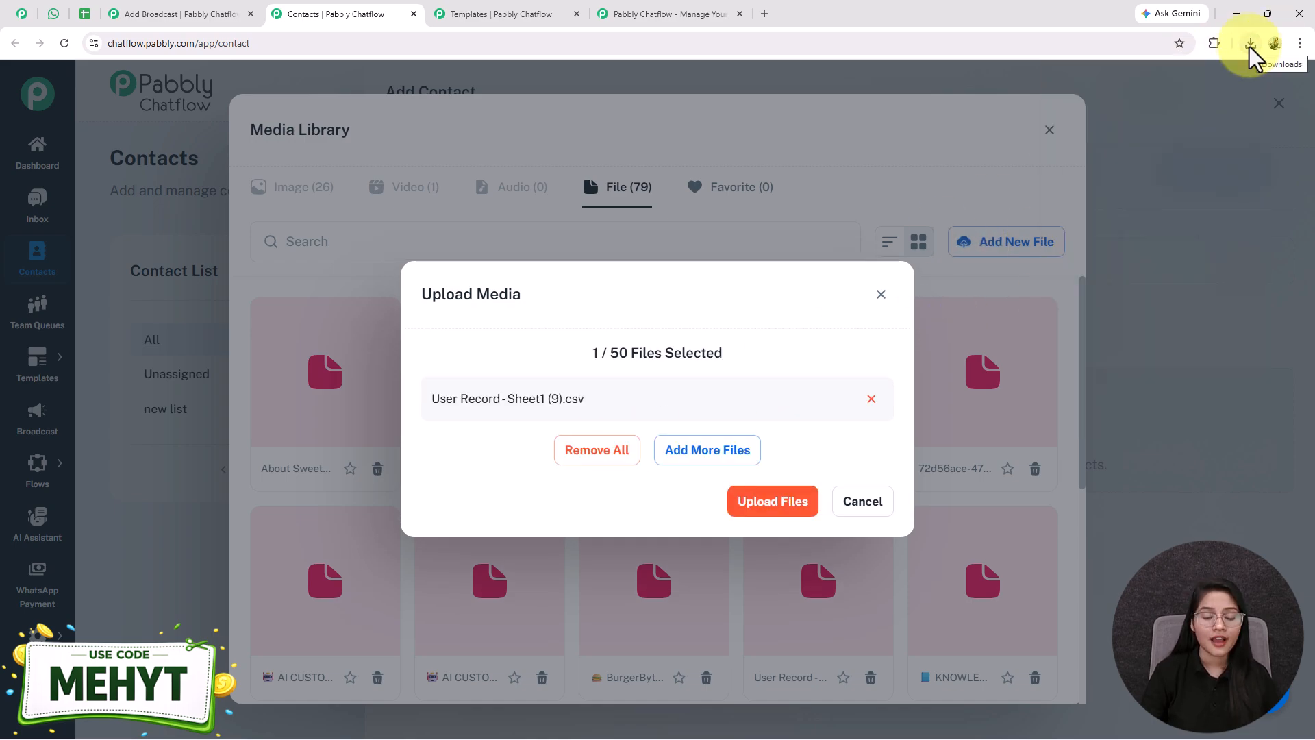
{"action": "left_click", "coordinate": [770, 507]}
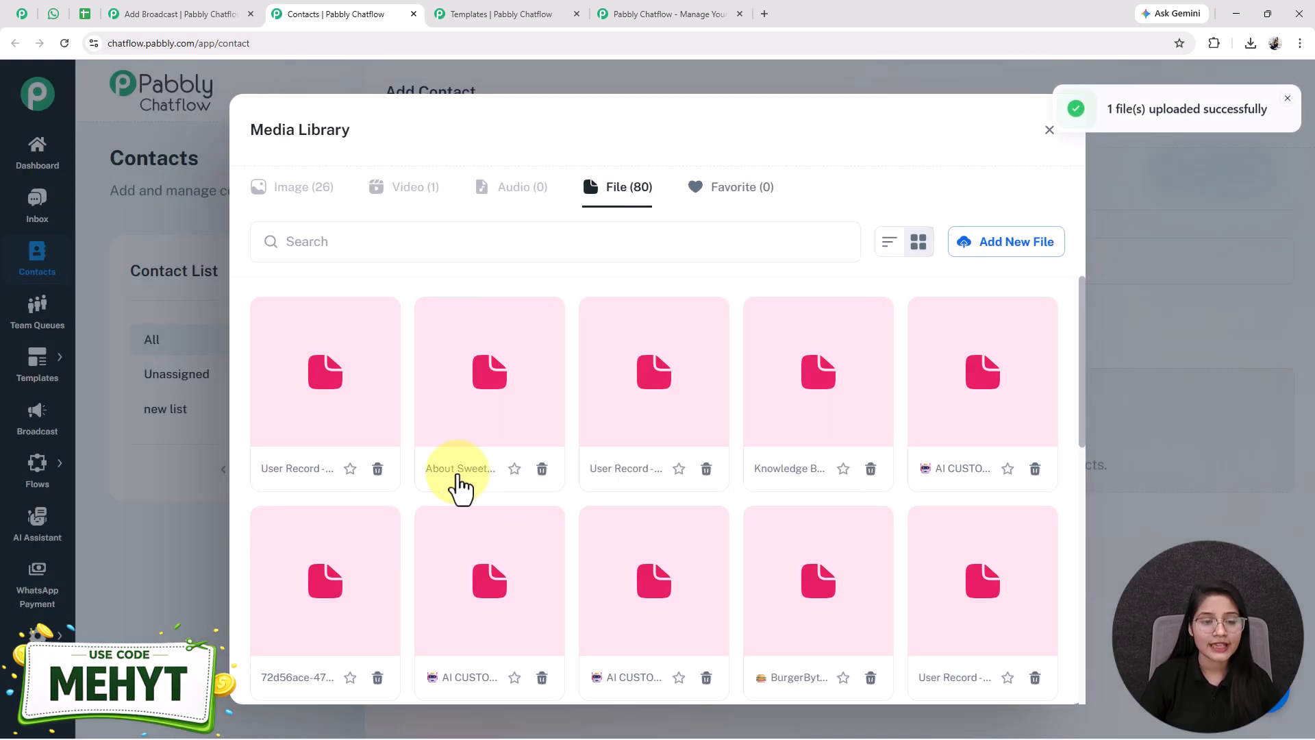
Insert the uploaded User Record CSV into the bulk contacts form and review the contact custom field mappings
{"action": "left_click", "coordinate": [361, 431]}
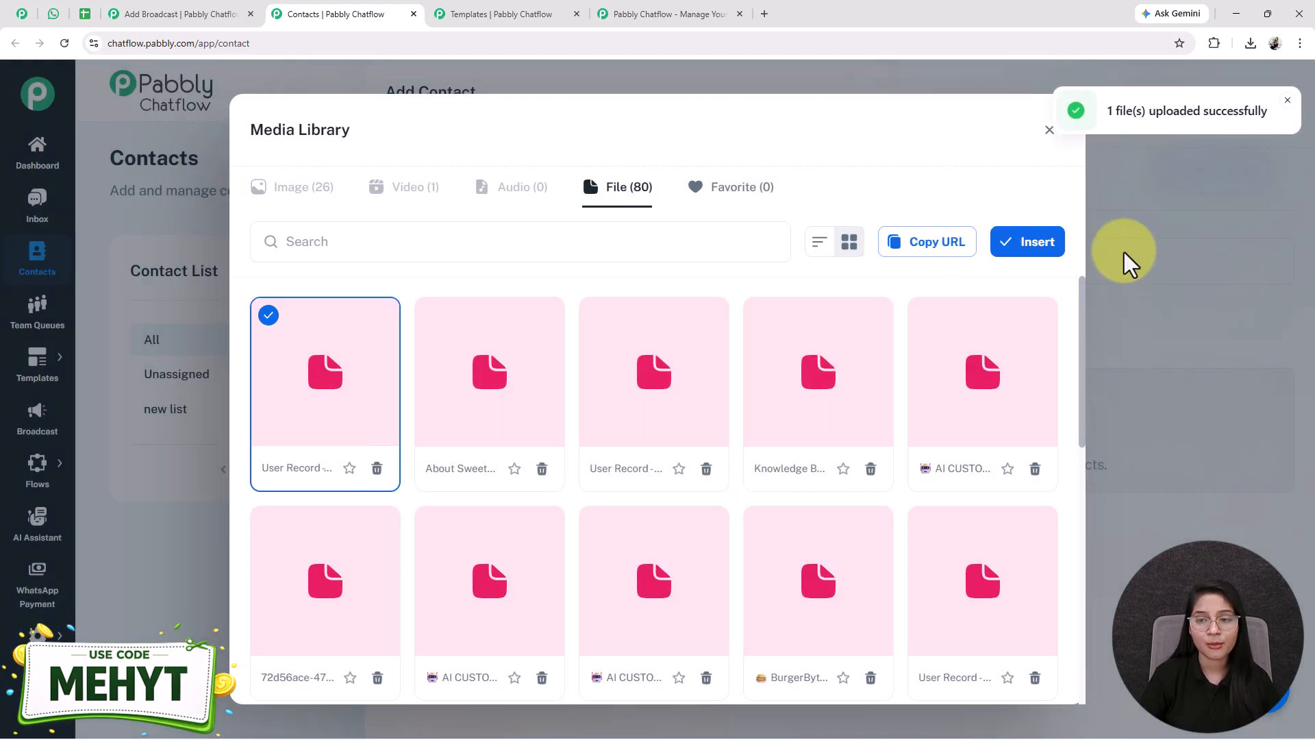
{"action": "left_click", "coordinate": [1059, 247]}
{"action": "scroll", "coordinate": [790, 374], "scroll_direction": "down", "scroll_amount": 5}
{"action": "scroll", "coordinate": [789, 374], "scroll_direction": "down", "scroll_amount": 15}
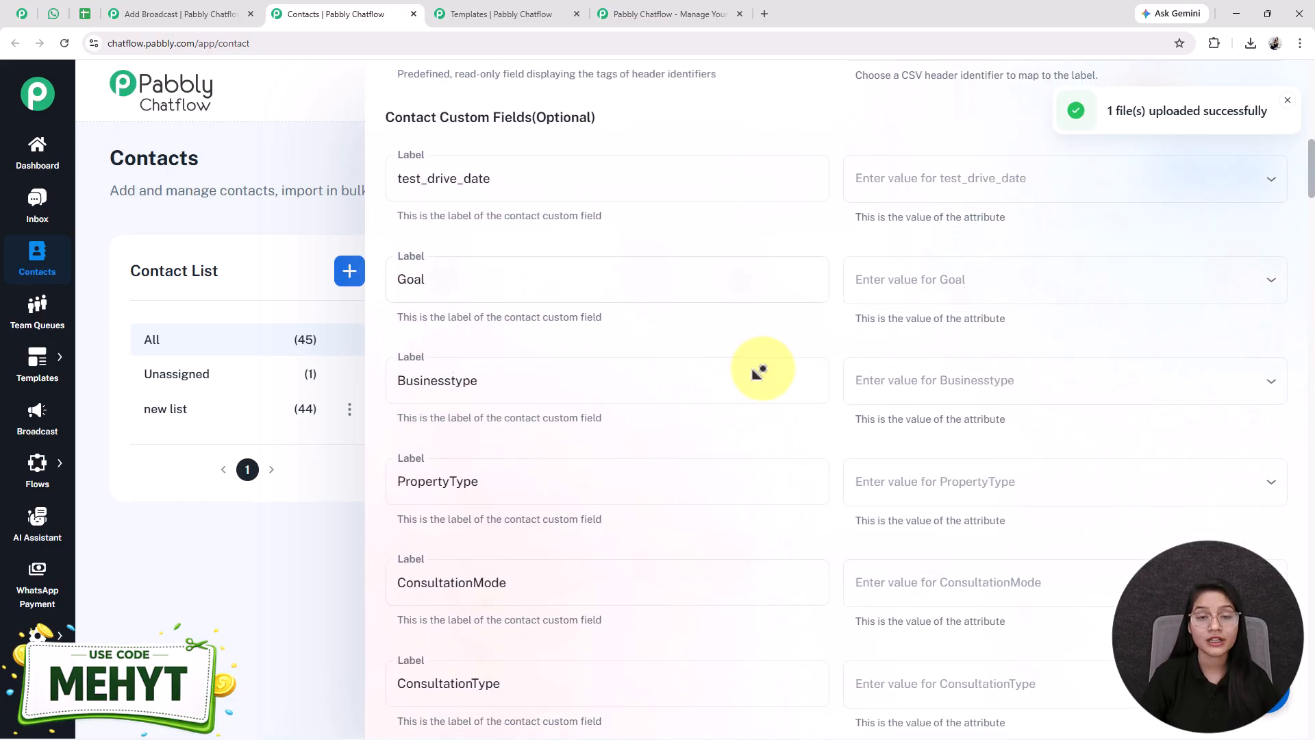
{"action": "scroll", "coordinate": [756, 388], "scroll_direction": "down", "scroll_amount": 20}
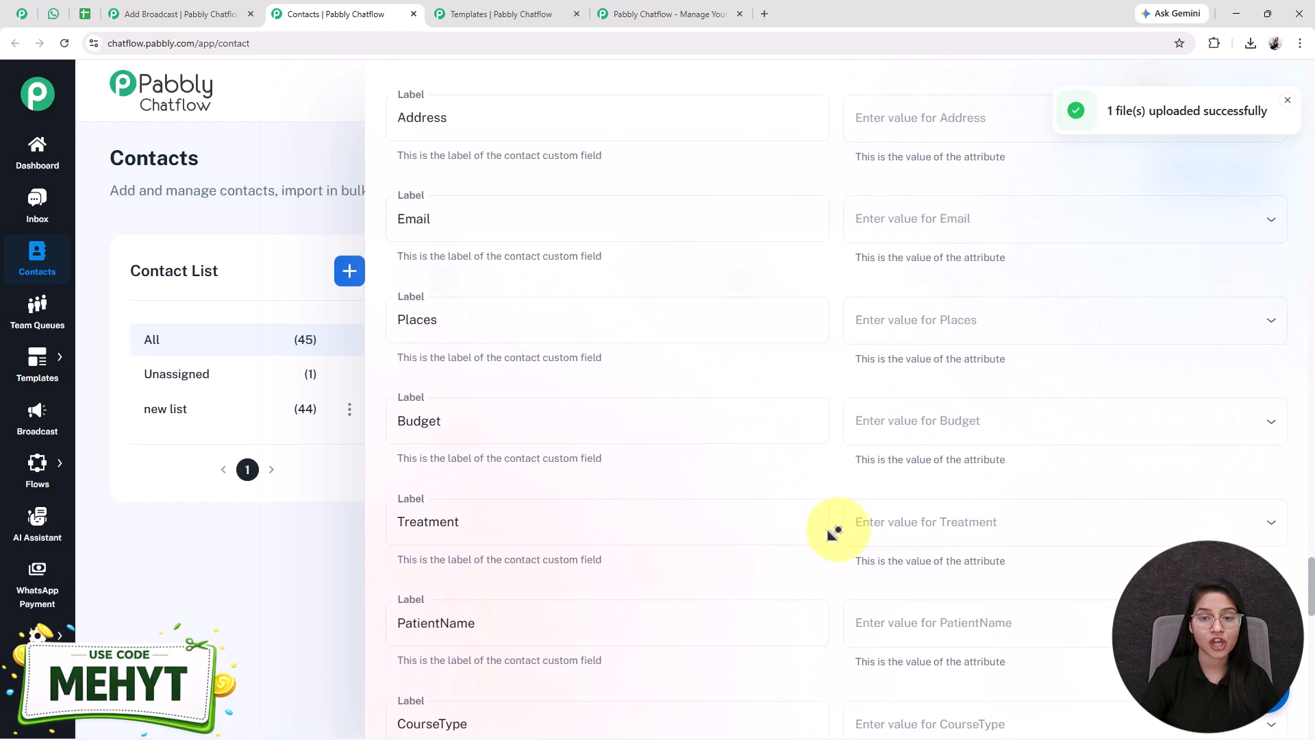
Close the bulk contacts form without adding contacts and show the contacts in "new list"
{"action": "left_click", "coordinate": [168, 185]}
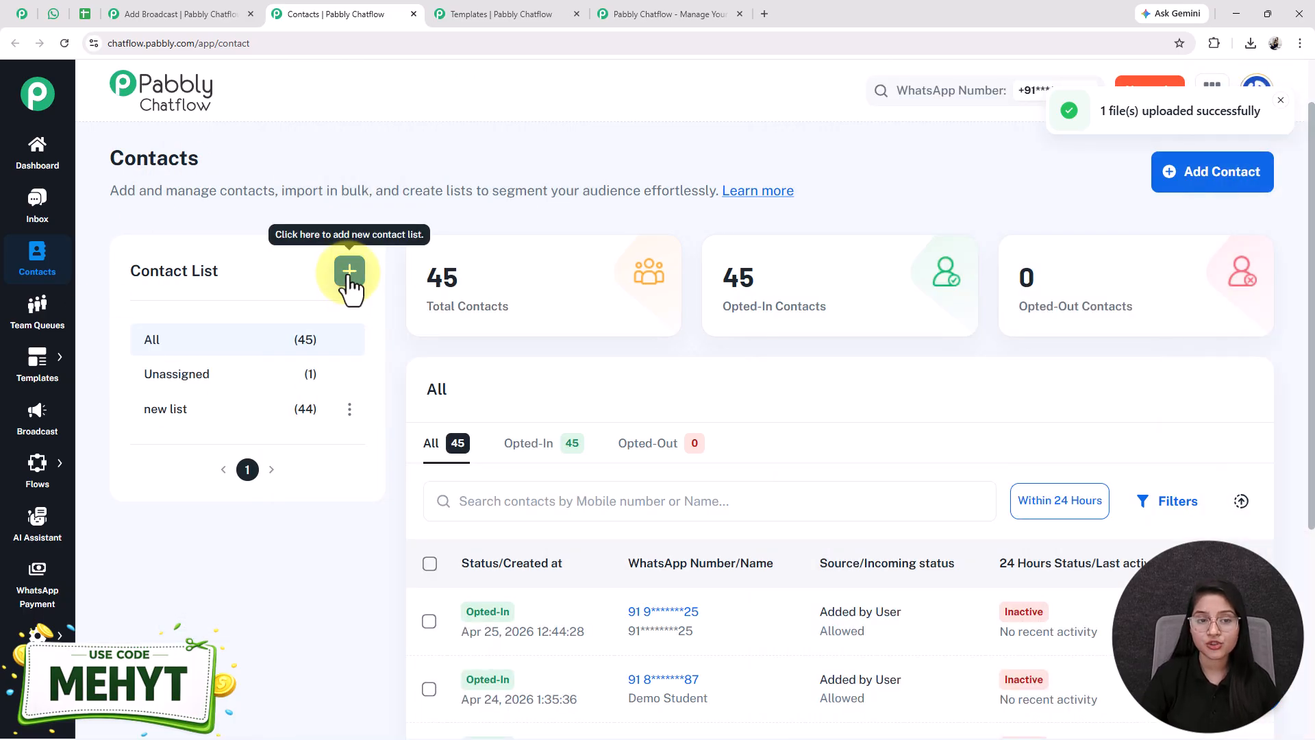
{"action": "left_click", "coordinate": [201, 416]}
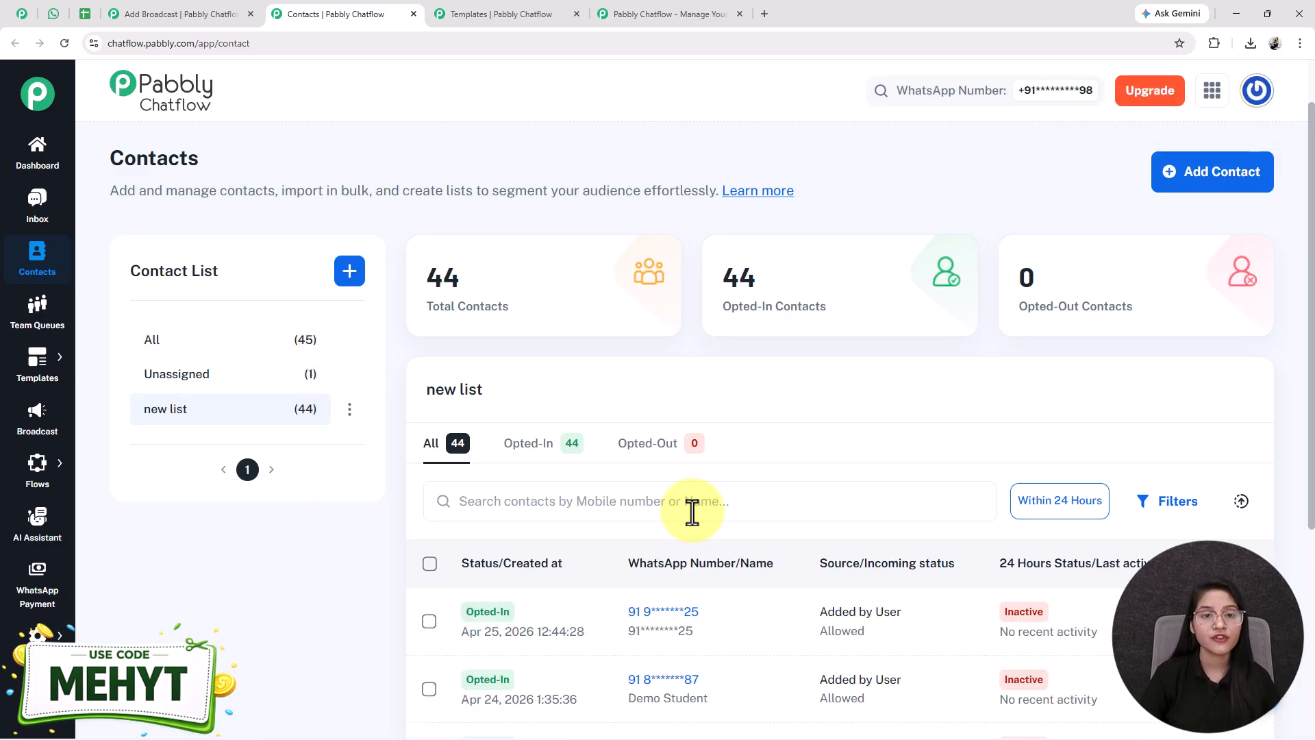
Return to the pharmacy_alert broadcast form and set the message type to Regular Message
{"action": "left_click", "coordinate": [153, 10]}
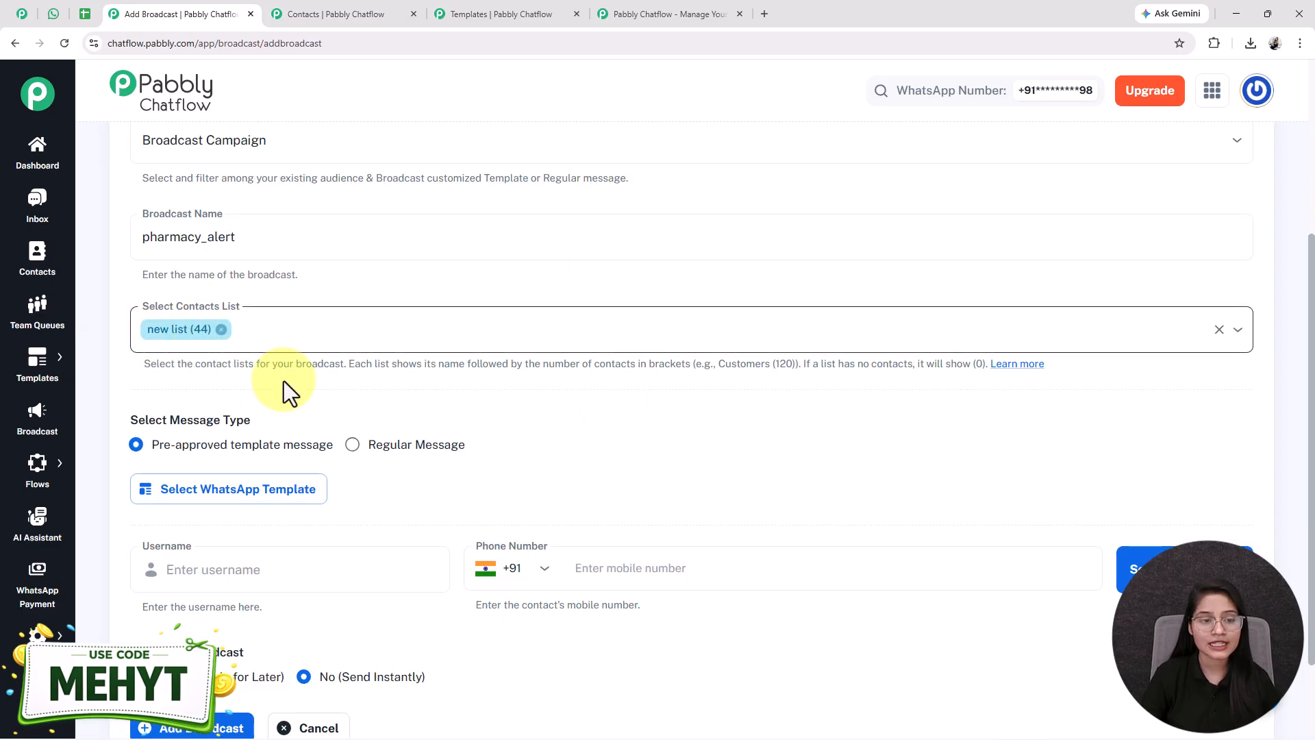
{"action": "scroll", "coordinate": [284, 455], "scroll_direction": "down", "scroll_amount": 2}
{"action": "left_click_drag", "start_coordinate": [270, 303], "coordinate": [334, 337]}
{"action": "left_click_drag", "start_coordinate": [465, 335], "coordinate": [374, 344]}
{"action": "left_click", "coordinate": [374, 373]}
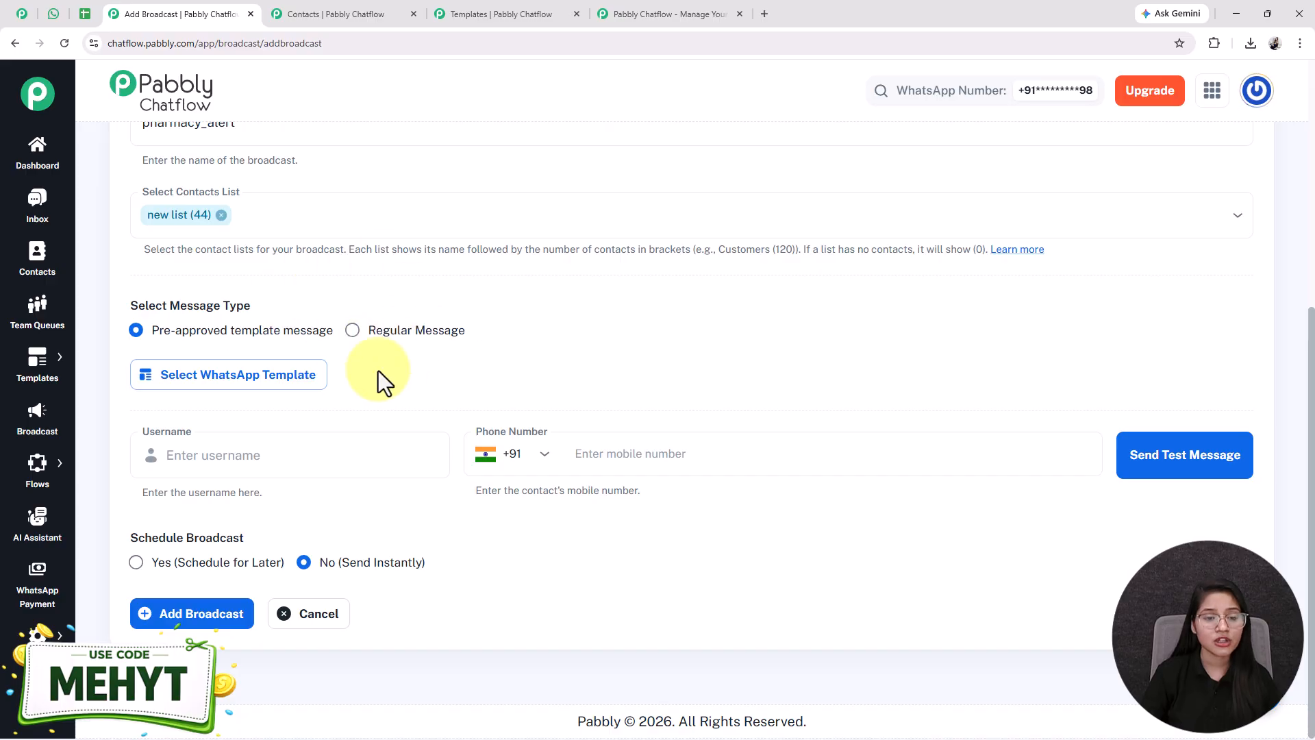
{"action": "left_click", "coordinate": [348, 334]}
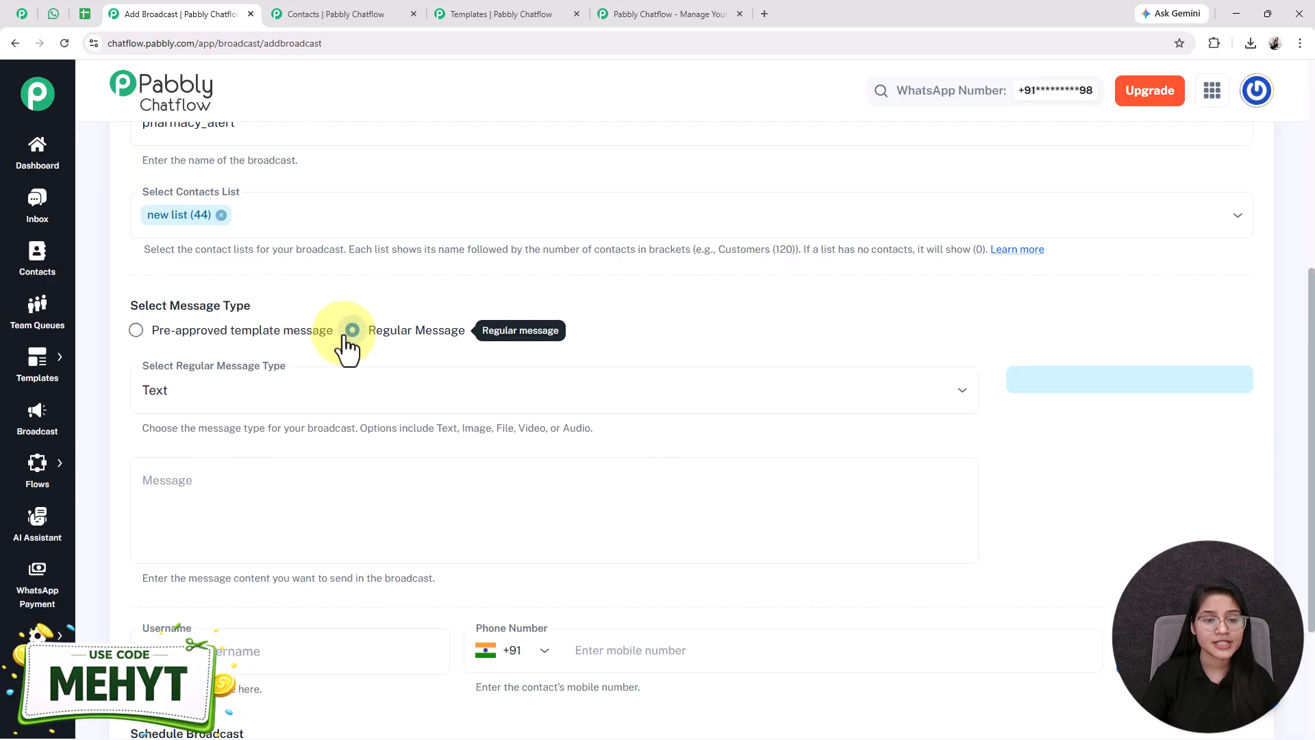
Set the regular message type to Text and activate the message field
{"action": "left_click", "coordinate": [214, 404]}
{"action": "left_click", "coordinate": [206, 432]}
{"action": "left_click", "coordinate": [186, 492]}
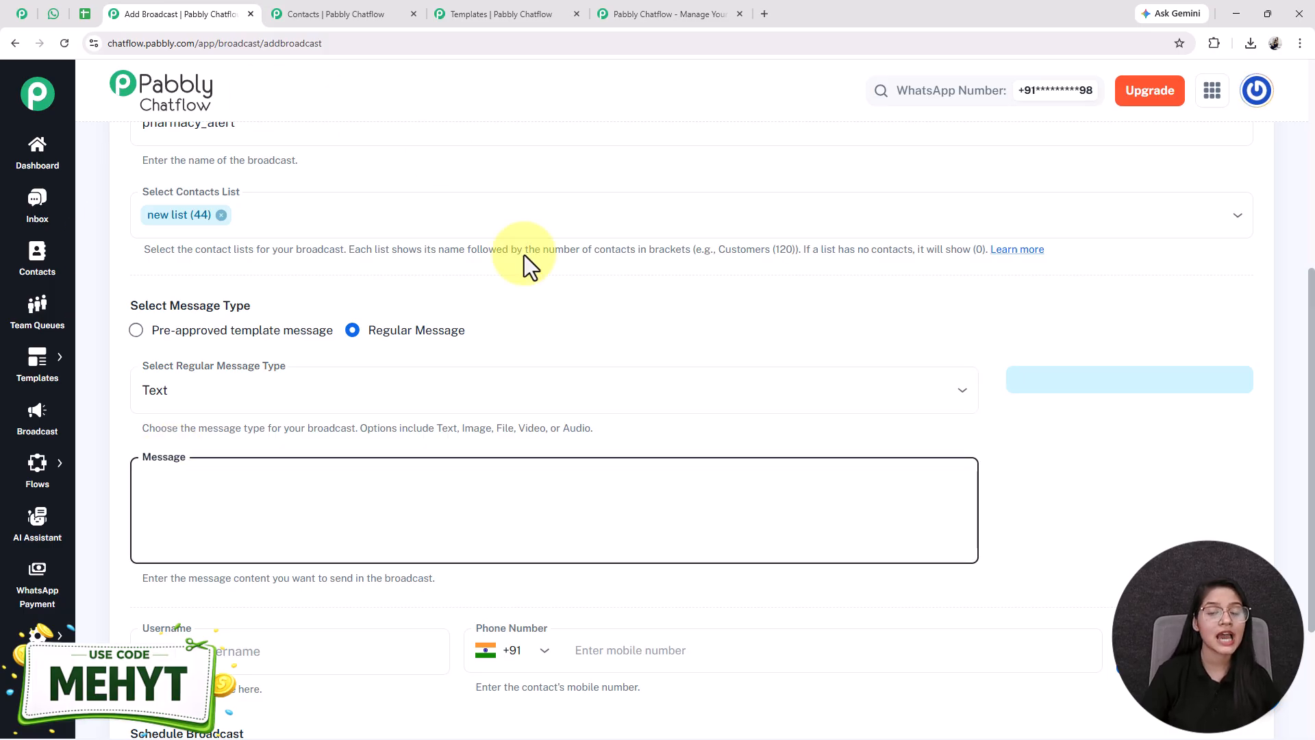
Switch the message type to Pre-approved template message and choose the pharmacy welcome template from the approved templates
{"action": "left_click", "coordinate": [137, 330]}
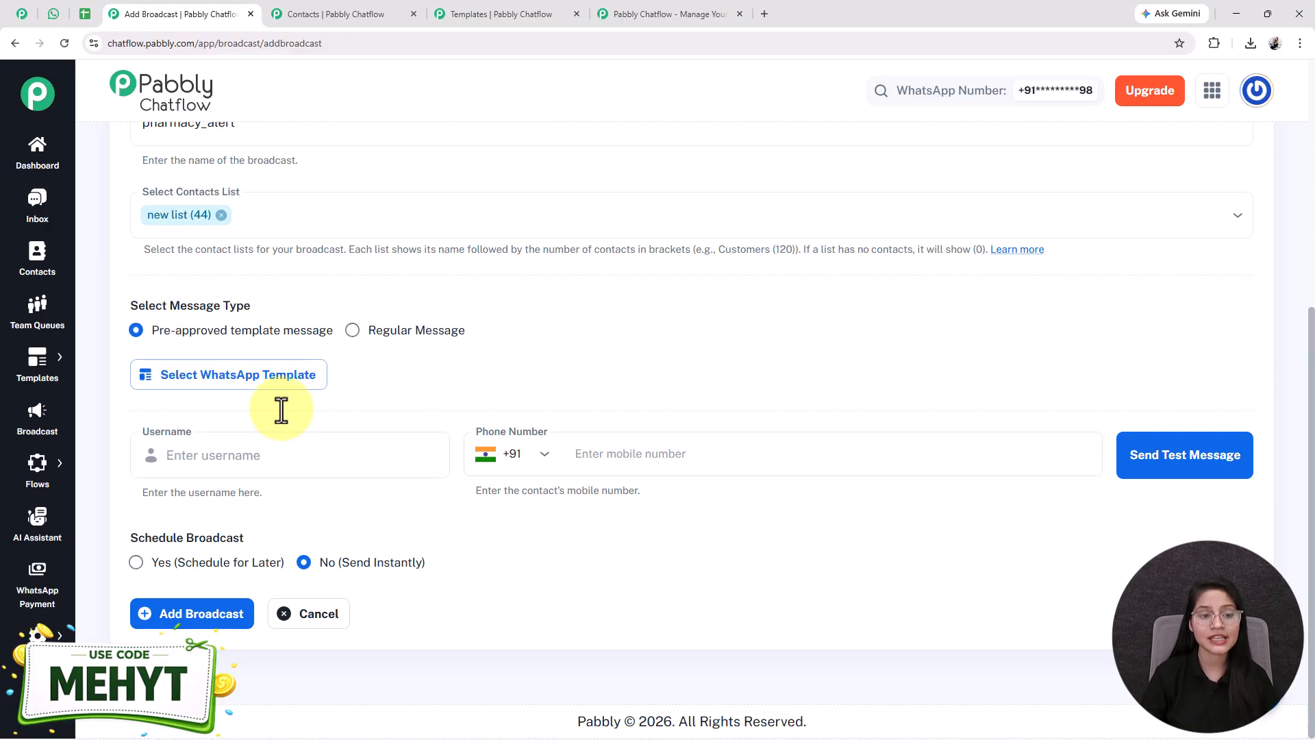
{"action": "left_click", "coordinate": [265, 373]}
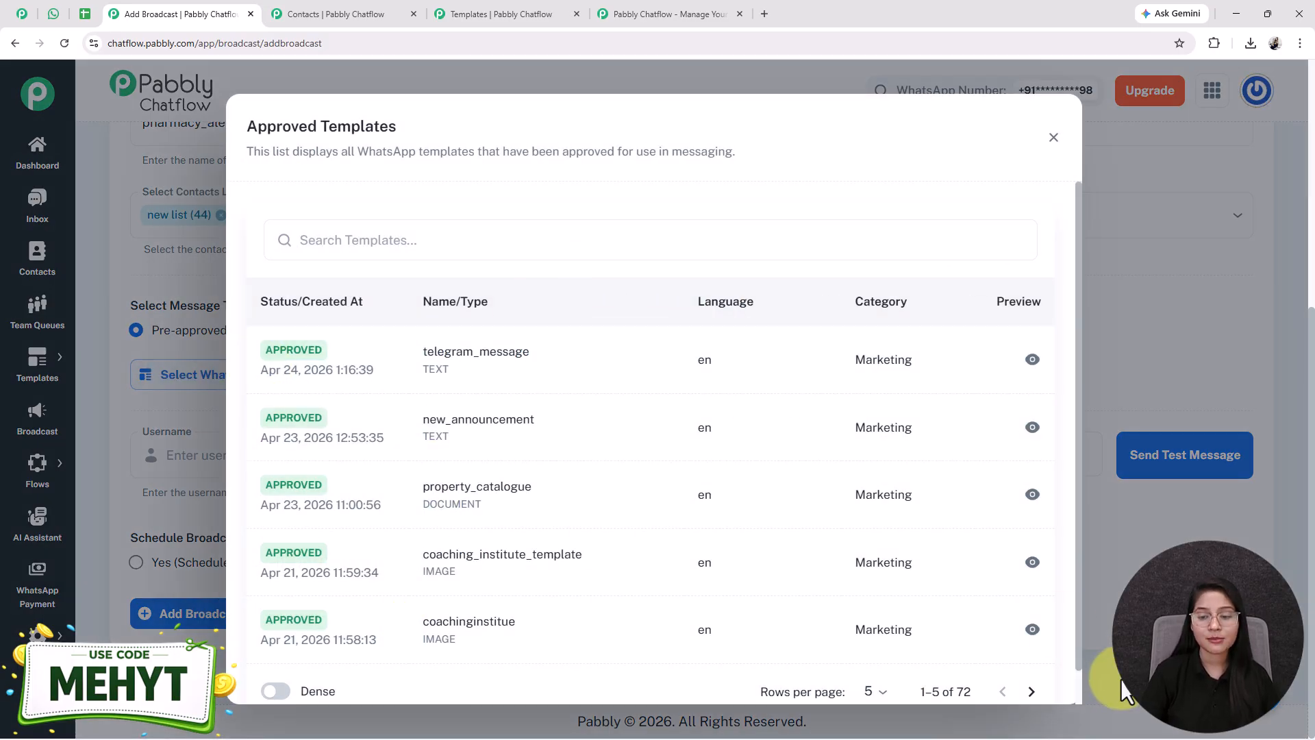
{"action": "left_click", "coordinate": [1031, 693]}
{"action": "left_click", "coordinate": [539, 507]}
{"action": "scroll", "coordinate": [853, 493], "scroll_direction": "down", "scroll_amount": 2}
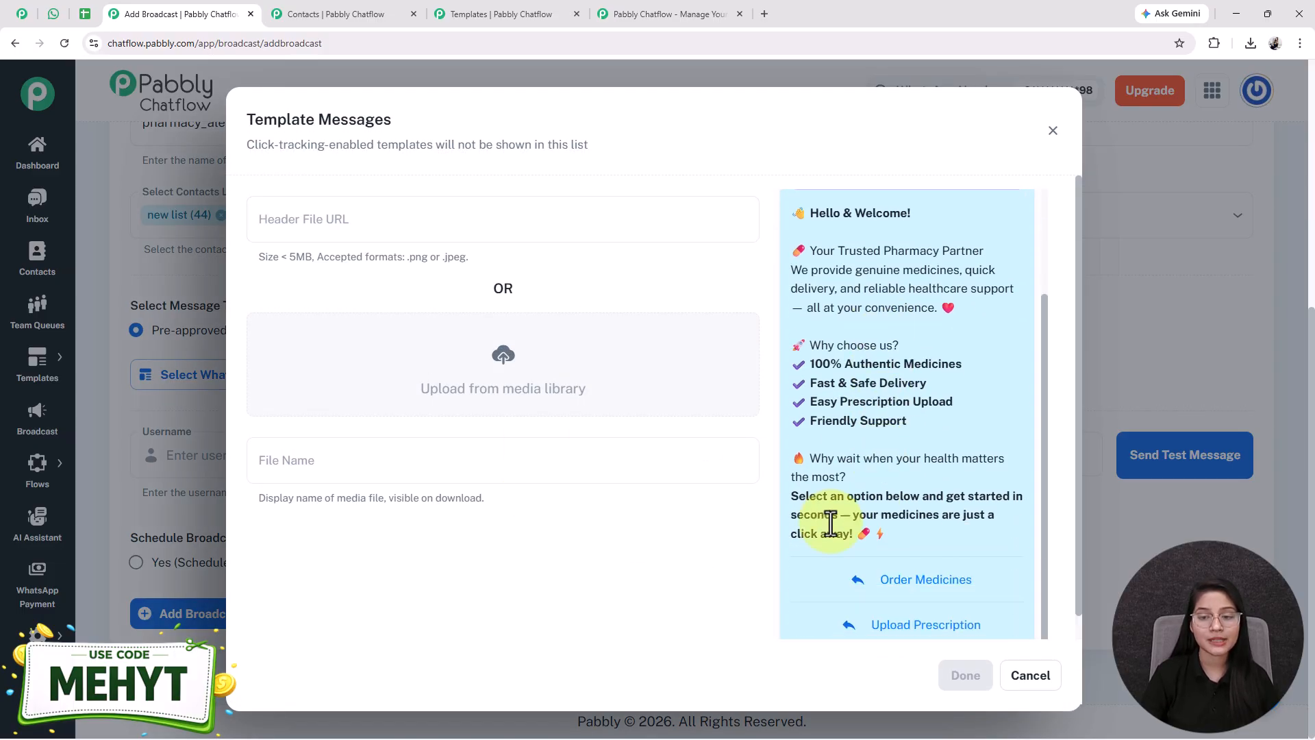
Insert the pharmacist image (3S1tNQKR_h...) from the media library as the template's header file
{"action": "scroll", "coordinate": [886, 398], "scroll_direction": "up", "scroll_amount": 1}
{"action": "scroll", "coordinate": [886, 398], "scroll_direction": "up", "scroll_amount": 2}
{"action": "left_click", "coordinate": [520, 376]}
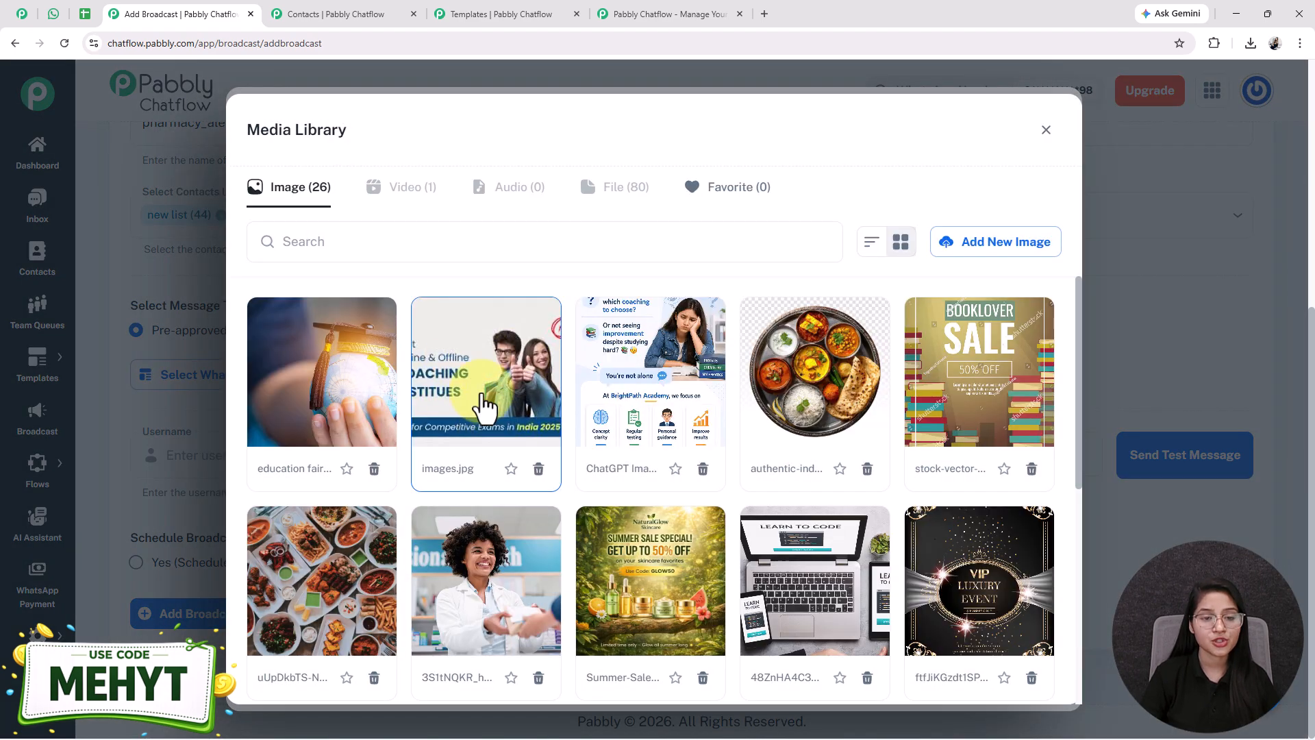
{"action": "left_click", "coordinate": [485, 589]}
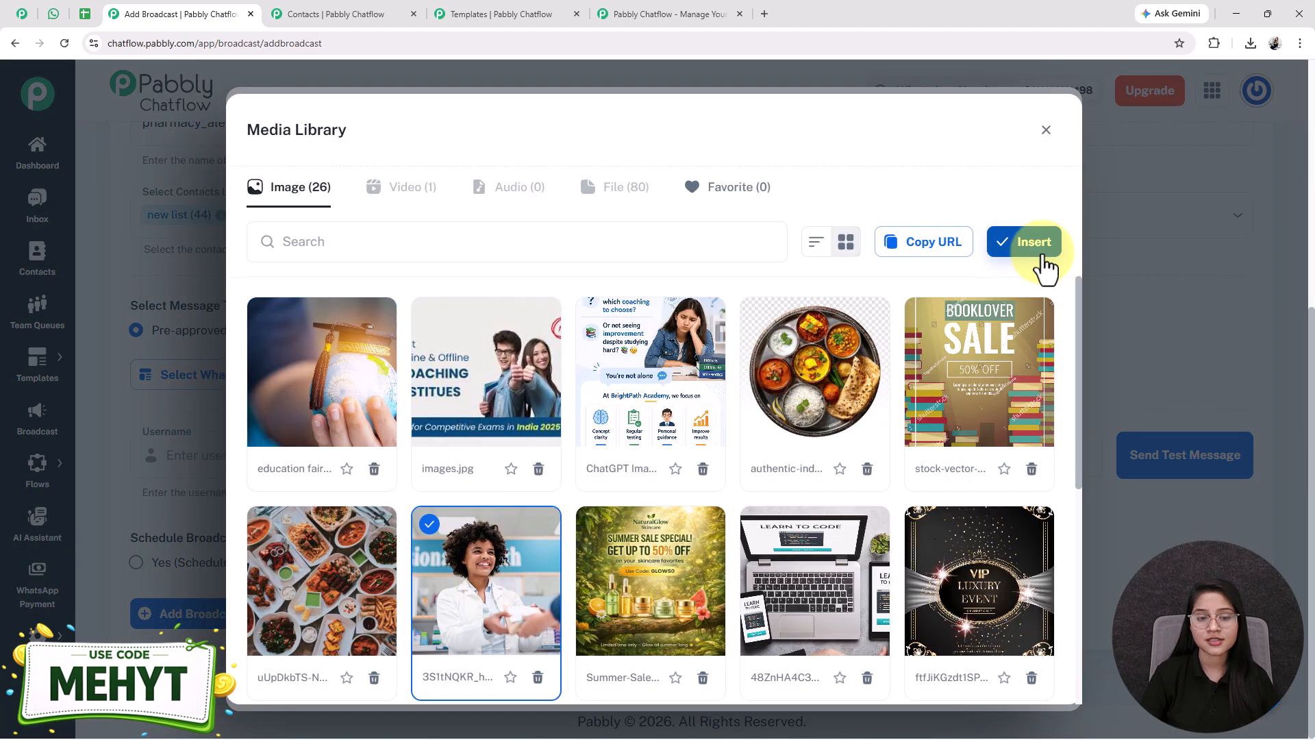
{"action": "left_click", "coordinate": [1027, 250]}
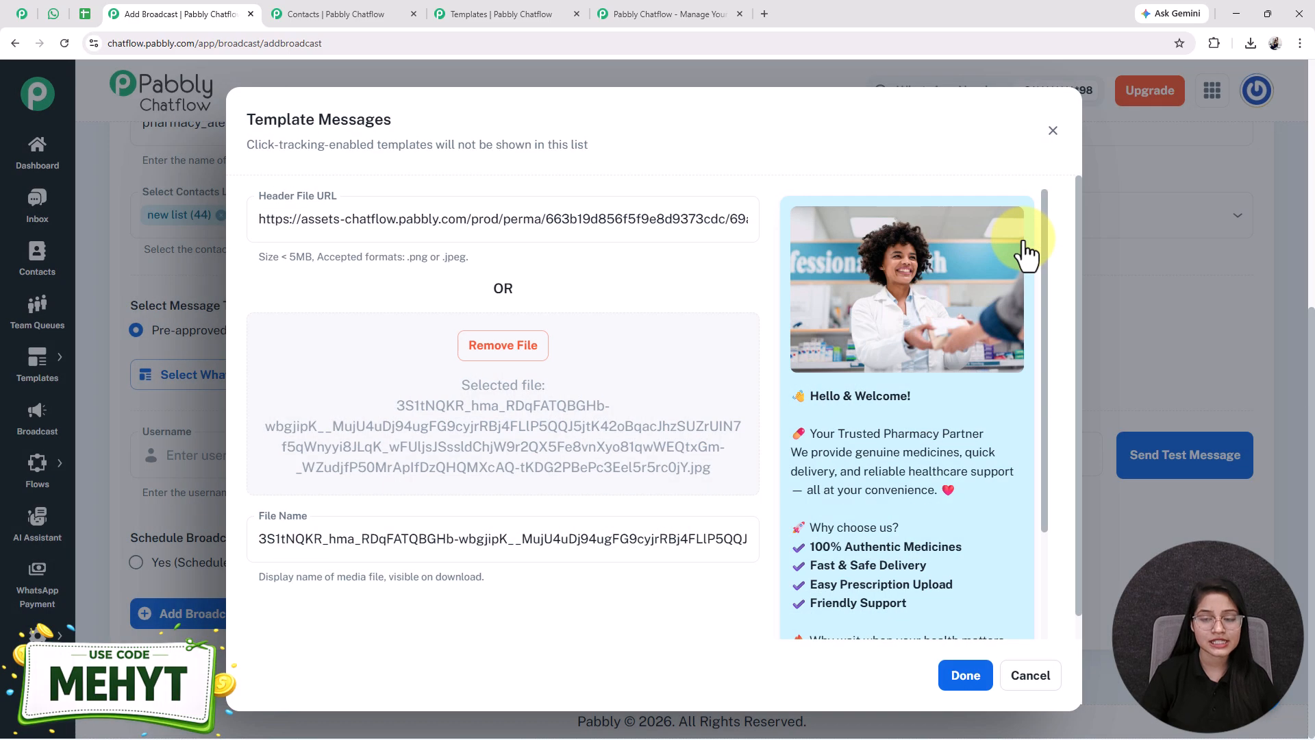
Review the pharmacy template preview and apply the template to the broadcast
{"action": "scroll", "coordinate": [998, 528], "scroll_direction": "down", "scroll_amount": 3}
{"action": "scroll", "coordinate": [1019, 558], "scroll_direction": "up", "scroll_amount": 3}
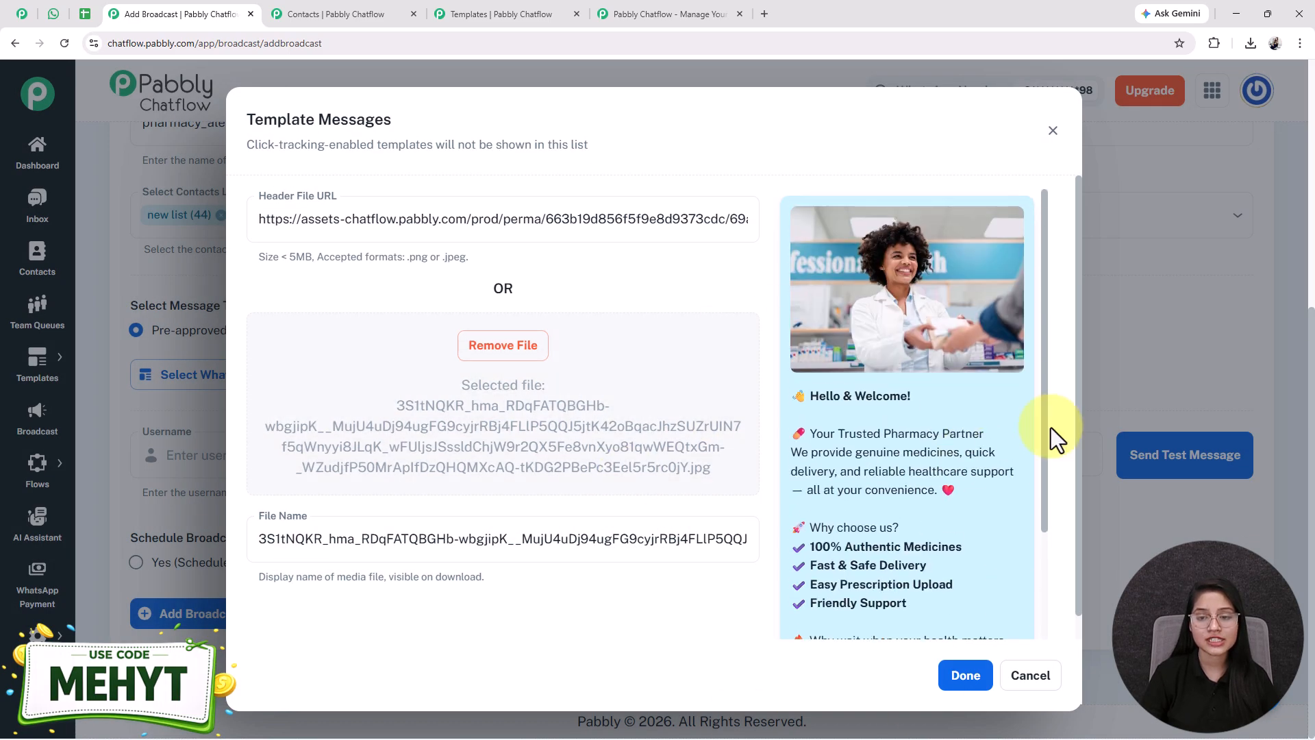
{"action": "scroll", "coordinate": [989, 347], "scroll_direction": "down", "scroll_amount": 5}
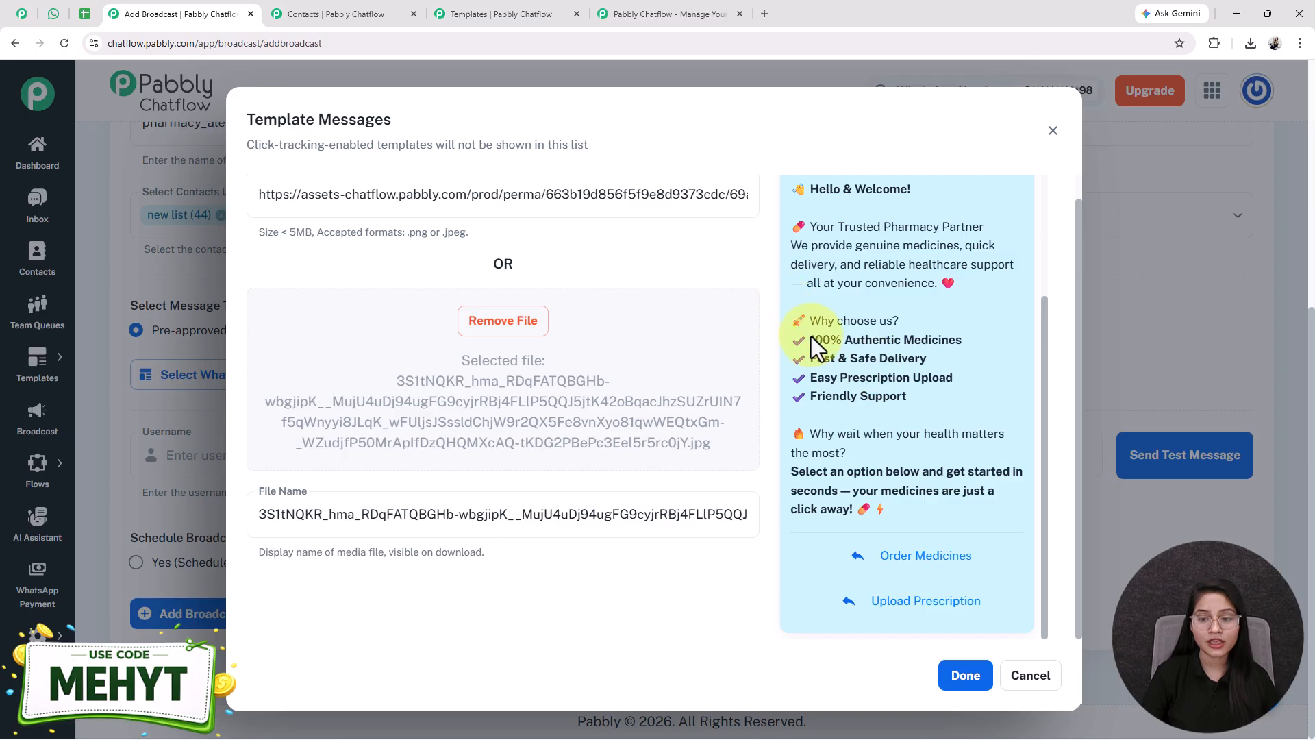
{"action": "left_click", "coordinate": [963, 677]}
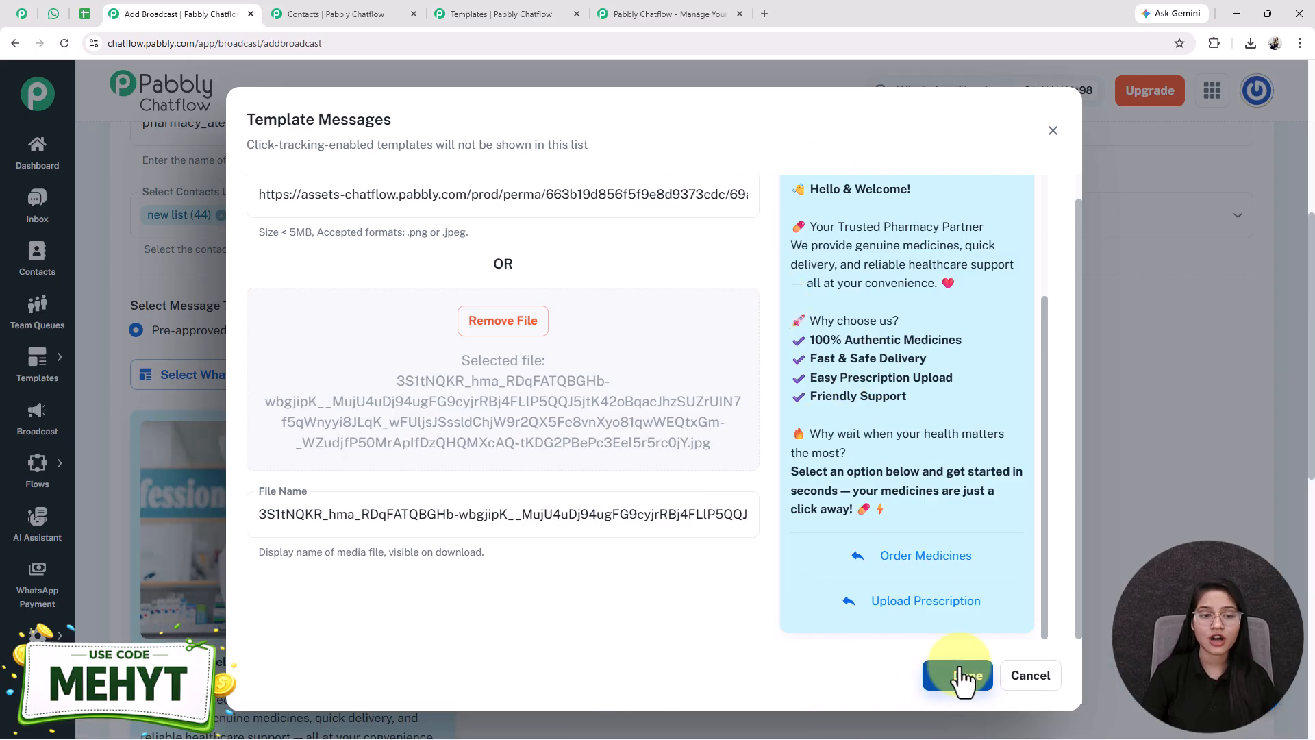
{"action": "scroll", "coordinate": [215, 452], "scroll_direction": "down", "scroll_amount": 4}
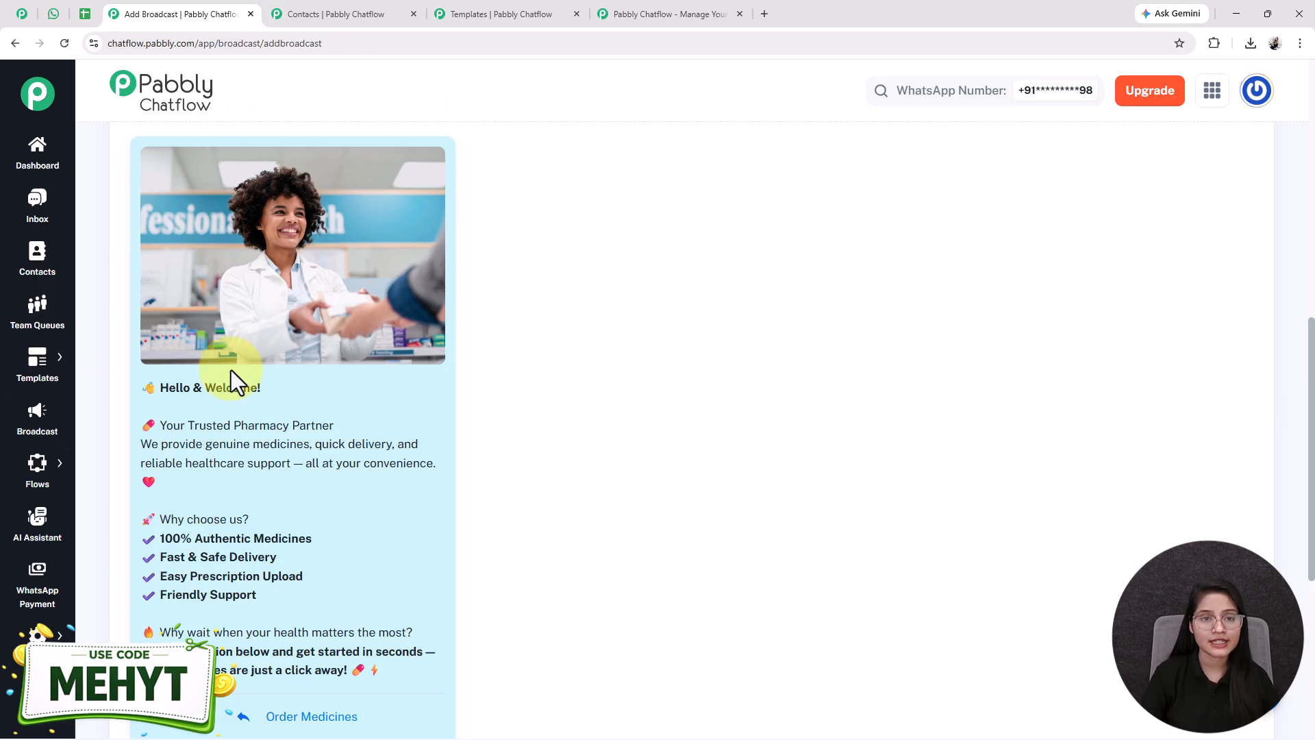
Open the WhatsApp templates list and start a new template from the blank form
{"action": "mouse_move", "coordinate": [35, 363]}
{"action": "left_click", "coordinate": [165, 349]}
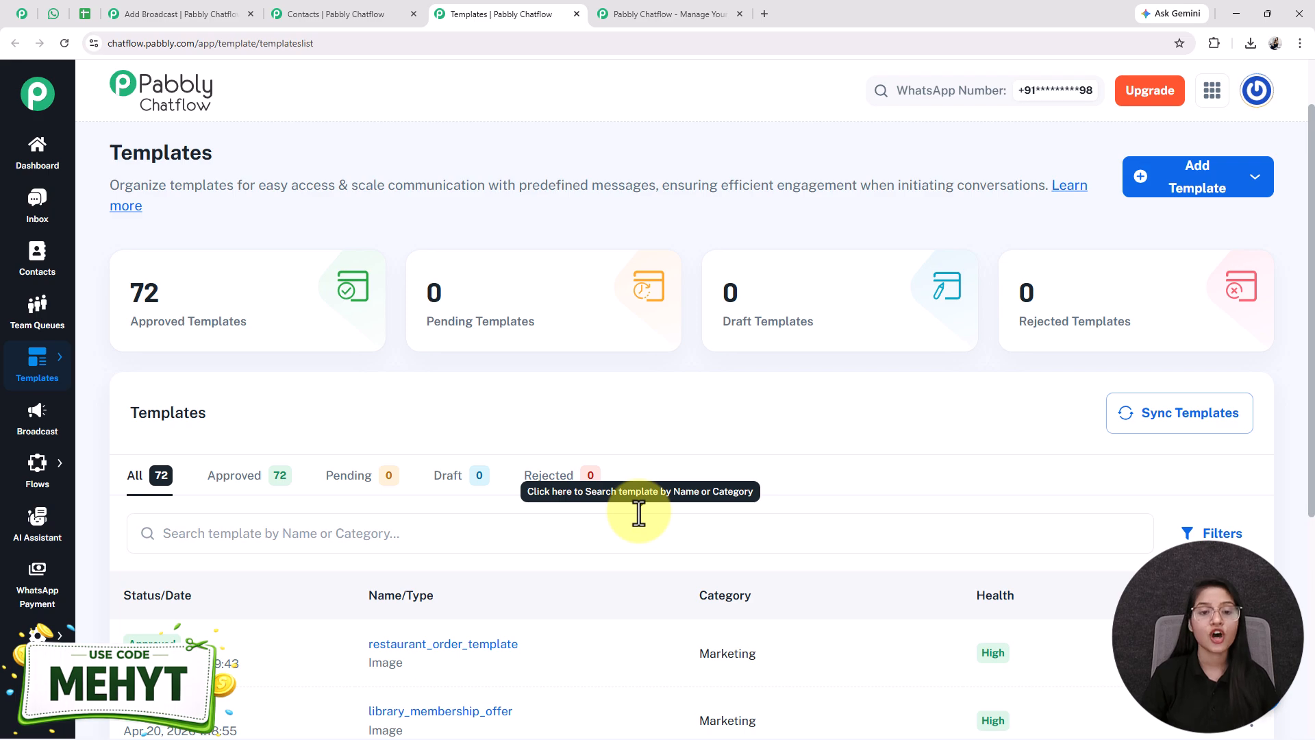
{"action": "left_click", "coordinate": [1173, 185]}
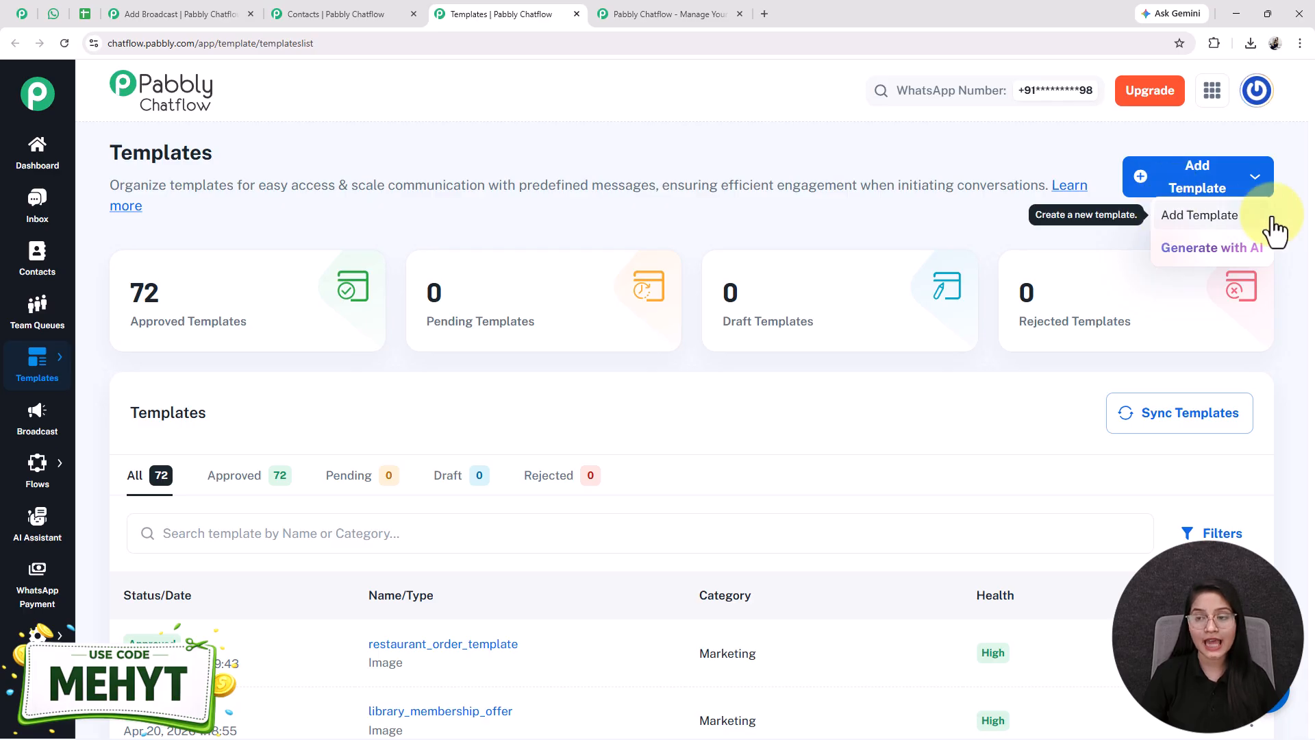
{"action": "left_click", "coordinate": [1209, 227]}
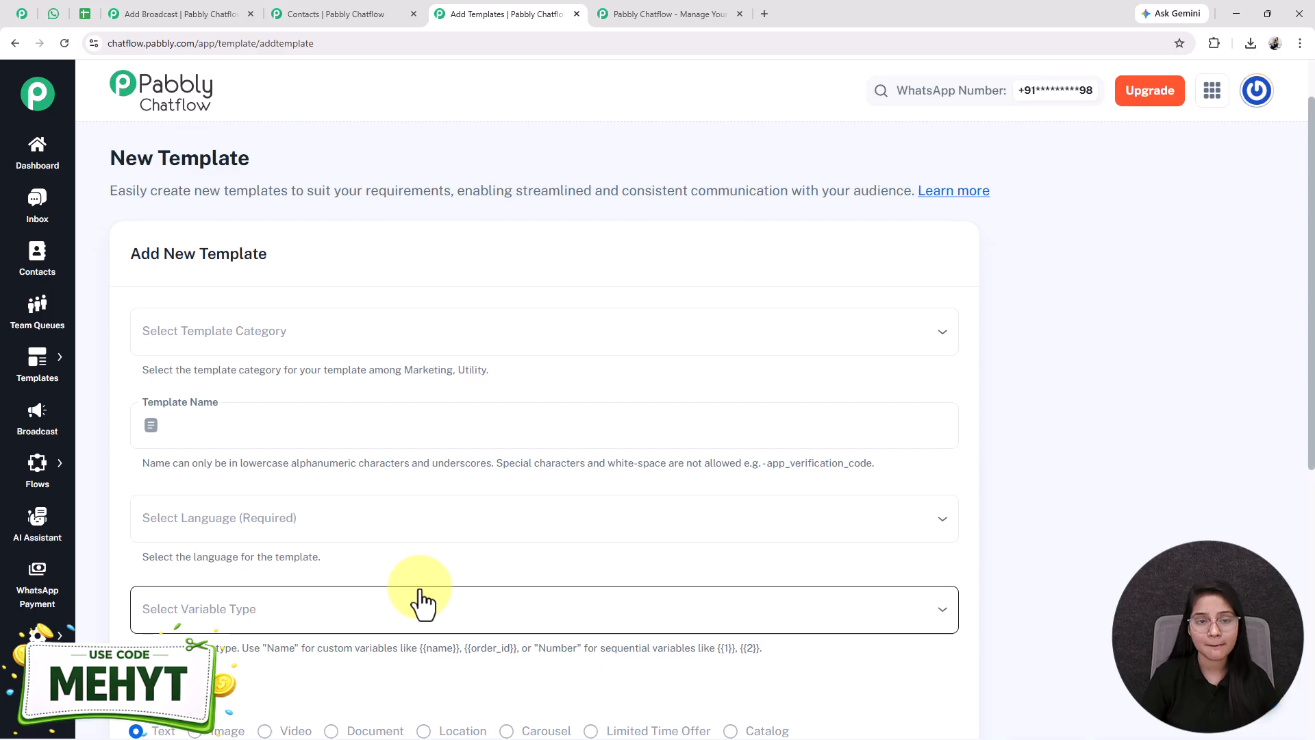
Set the new template's category to Marketing and its name to pharmacy_welcome_message
{"action": "scroll", "coordinate": [314, 429], "scroll_direction": "down", "scroll_amount": 1}
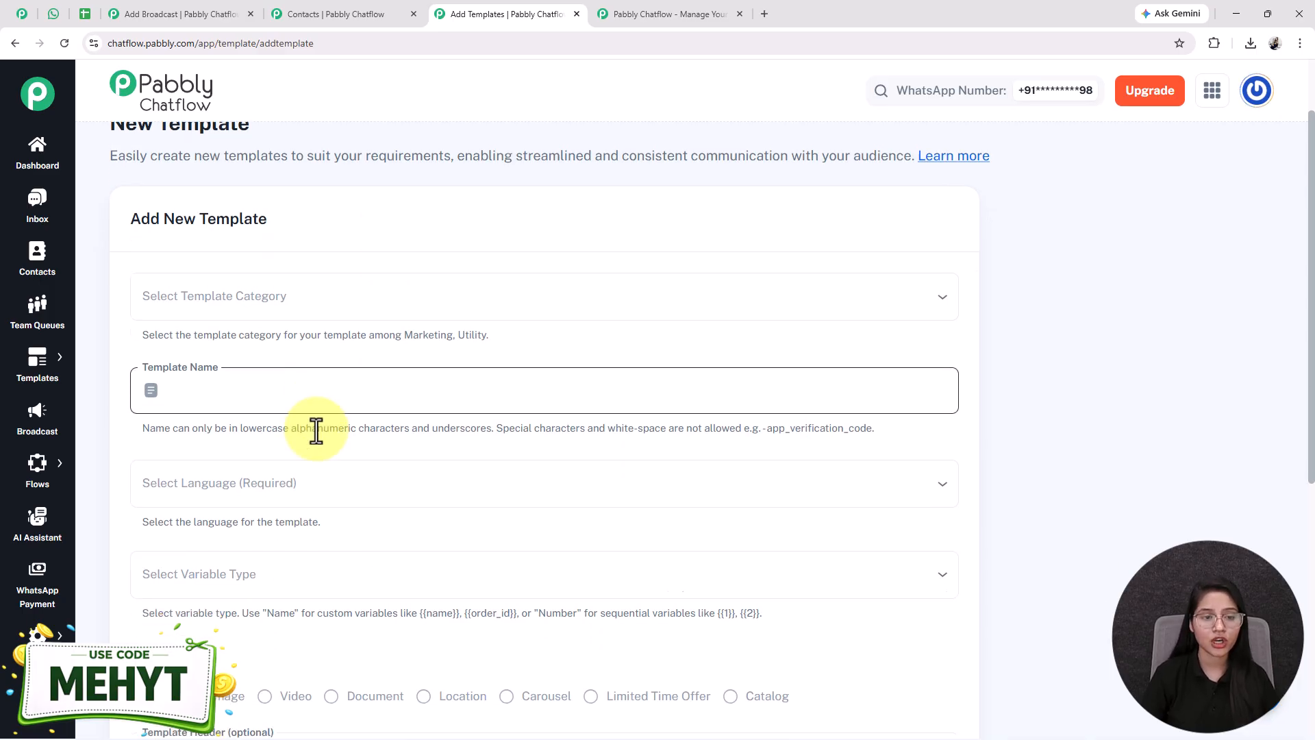
{"action": "left_click", "coordinate": [207, 267]}
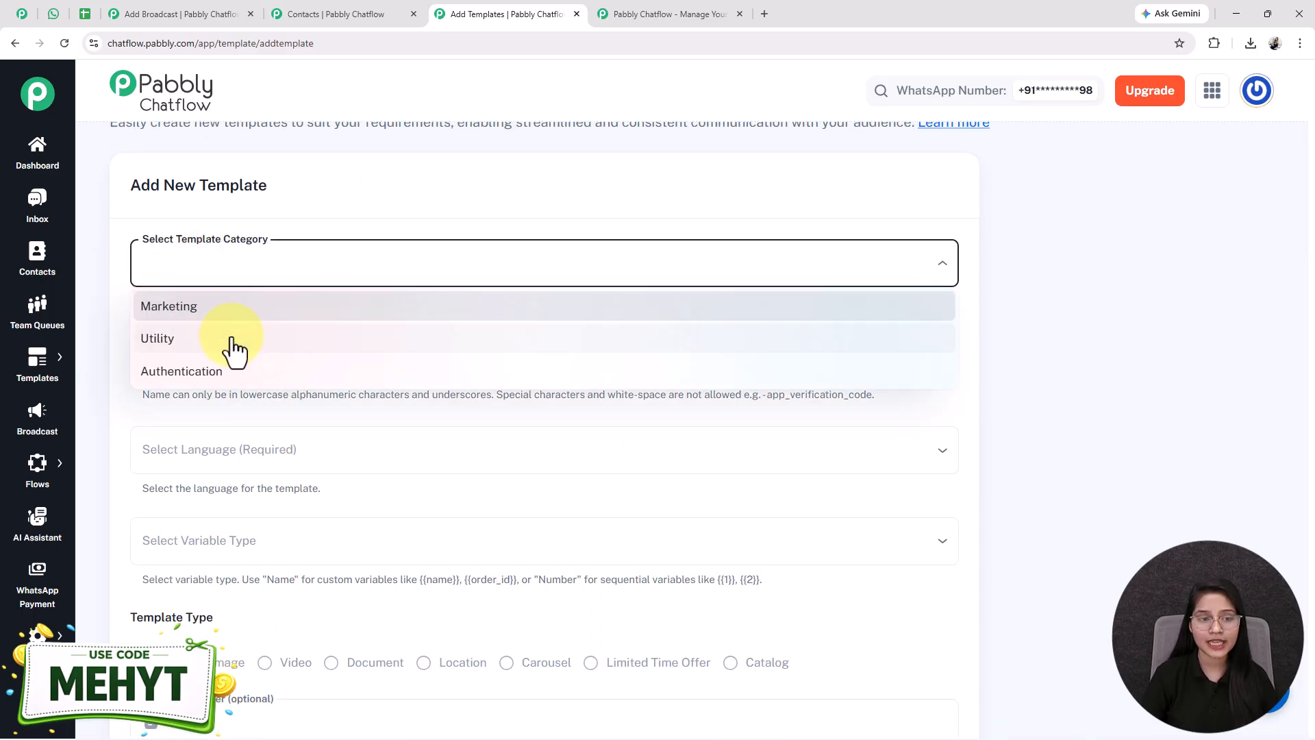
{"action": "left_click", "coordinate": [215, 311]}
{"action": "scroll", "coordinate": [222, 308], "scroll_direction": "down", "scroll_amount": 2}
{"action": "left_click", "coordinate": [212, 226]}
{"action": "type", "text": "pharmacy_welcome_message"}
{"action": "left_click_drag", "start_coordinate": [344, 220], "coordinate": [152, 215]}
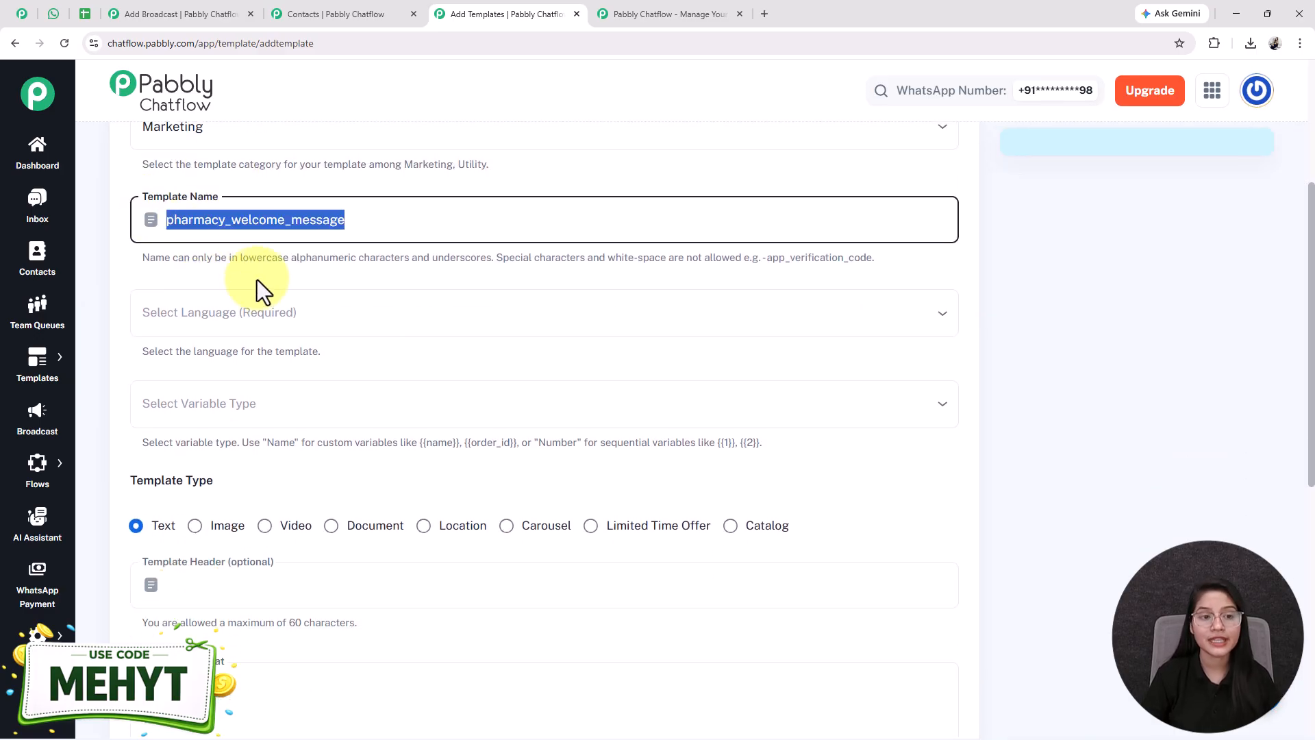
Set the template language to English and the variable type to Name
{"action": "left_click", "coordinate": [243, 302]}
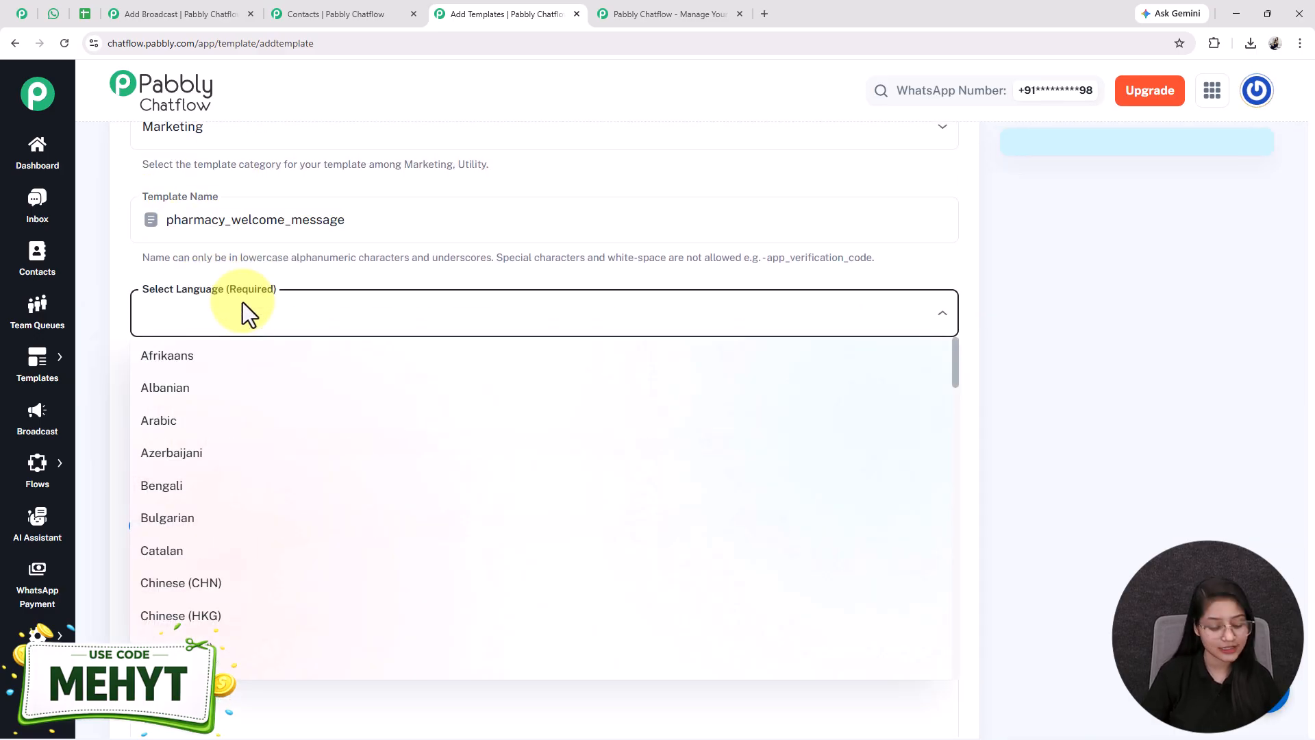
{"action": "key", "text": "e"}
{"action": "key", "text": "Return"}
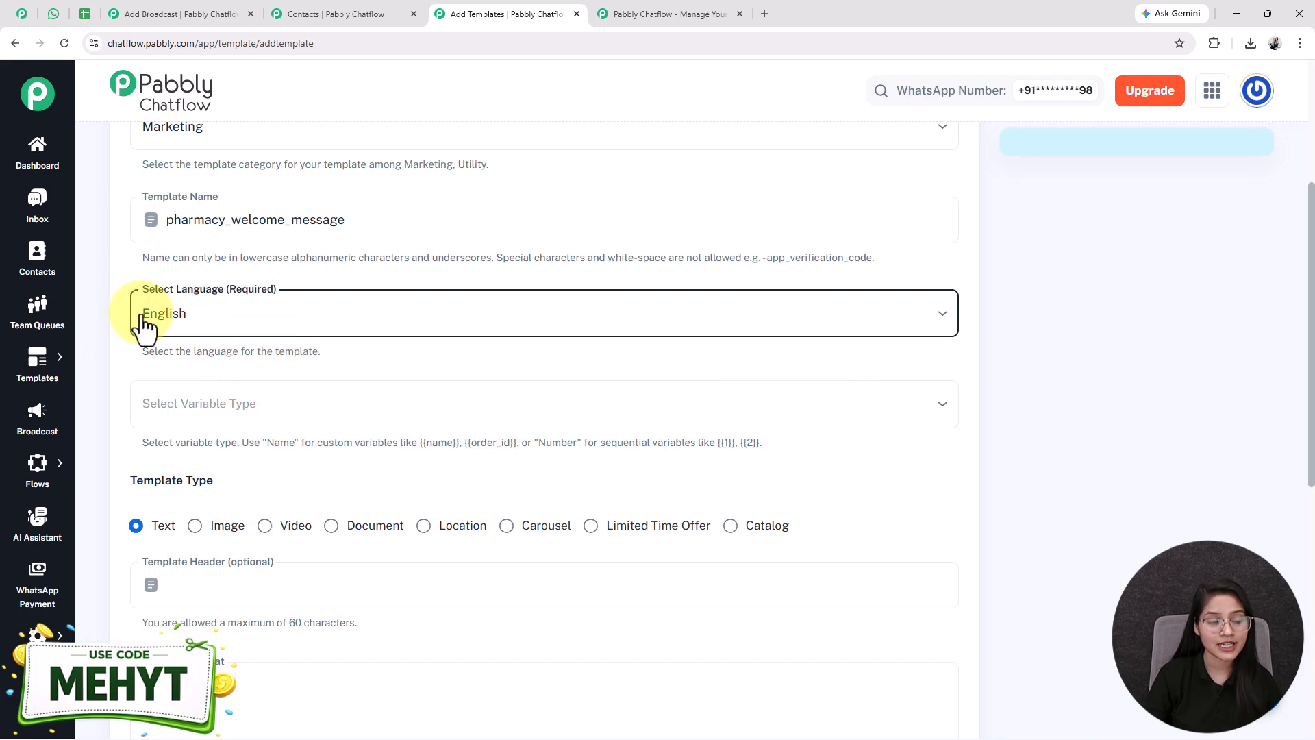
{"action": "scroll", "coordinate": [273, 334], "scroll_direction": "down", "scroll_amount": 1}
{"action": "left_click", "coordinate": [272, 334]}
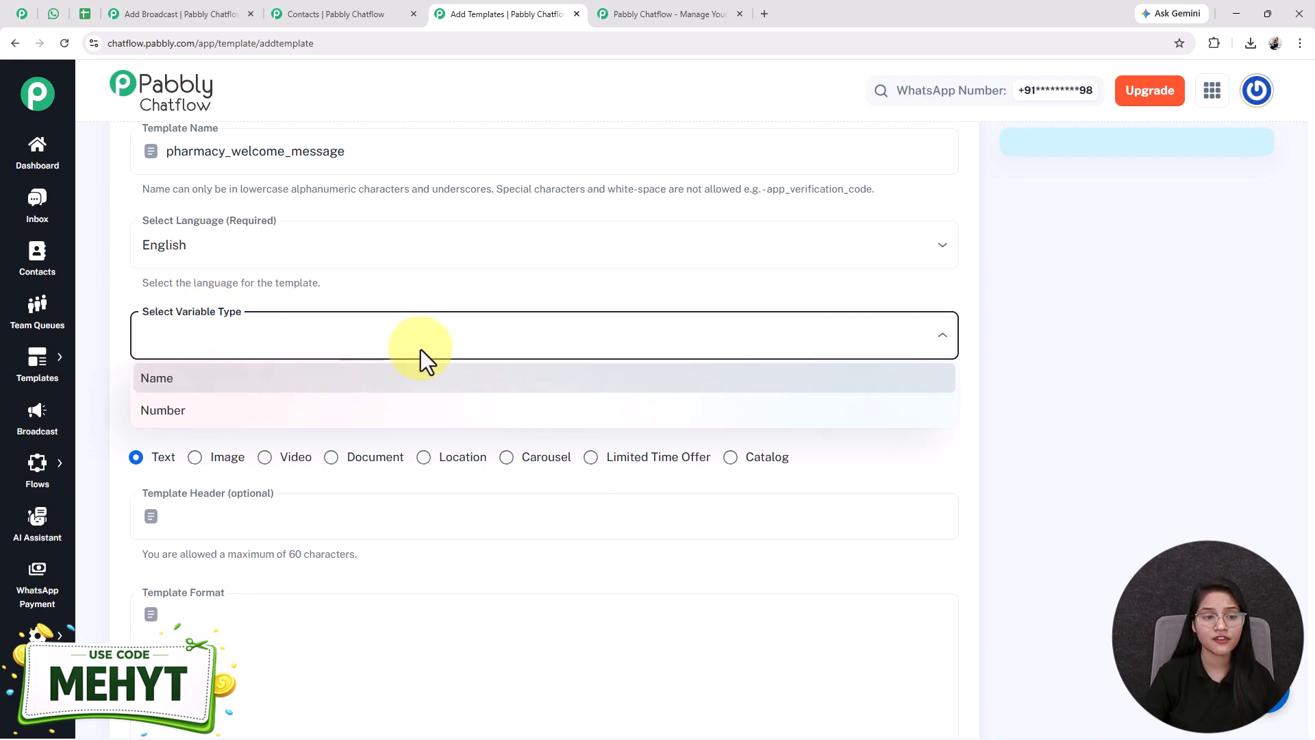
{"action": "left_click", "coordinate": [176, 382]}
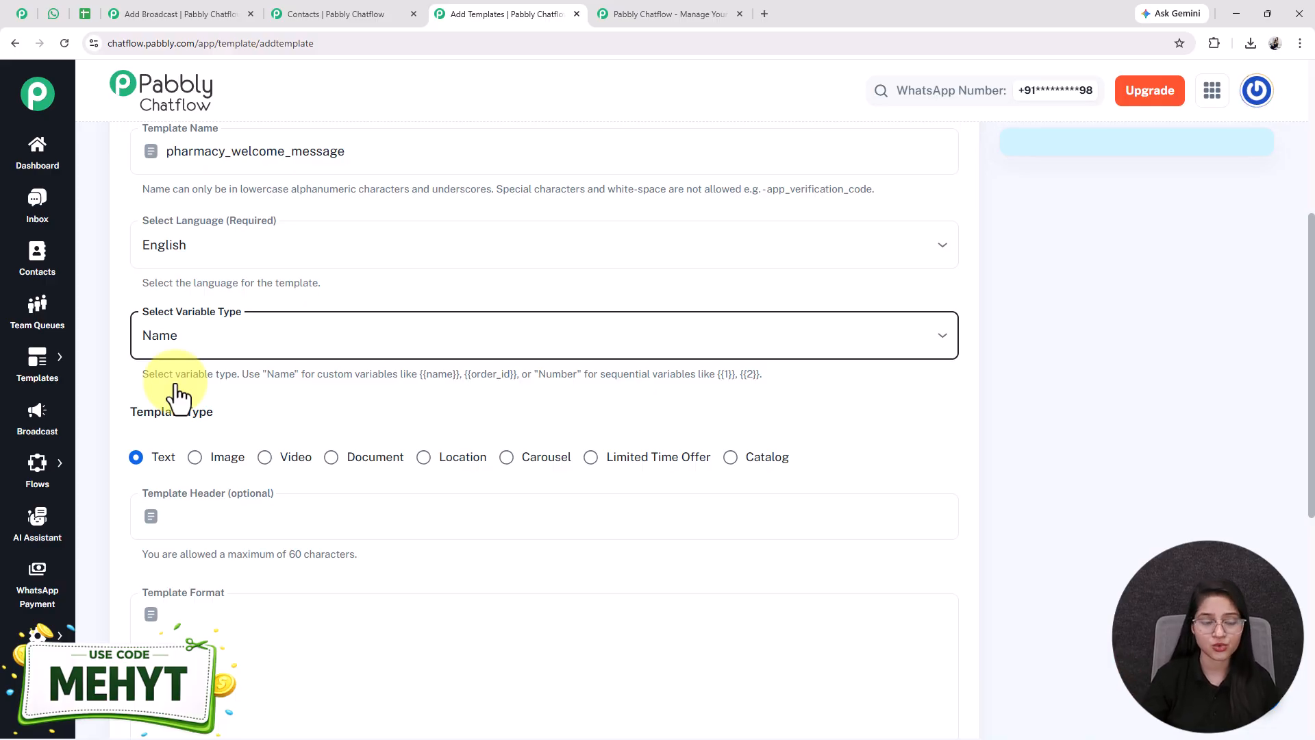
Set the template type to Image
{"action": "scroll", "coordinate": [180, 398], "scroll_direction": "down", "scroll_amount": 2}
{"action": "left_click_drag", "start_coordinate": [214, 274], "coordinate": [138, 271]}
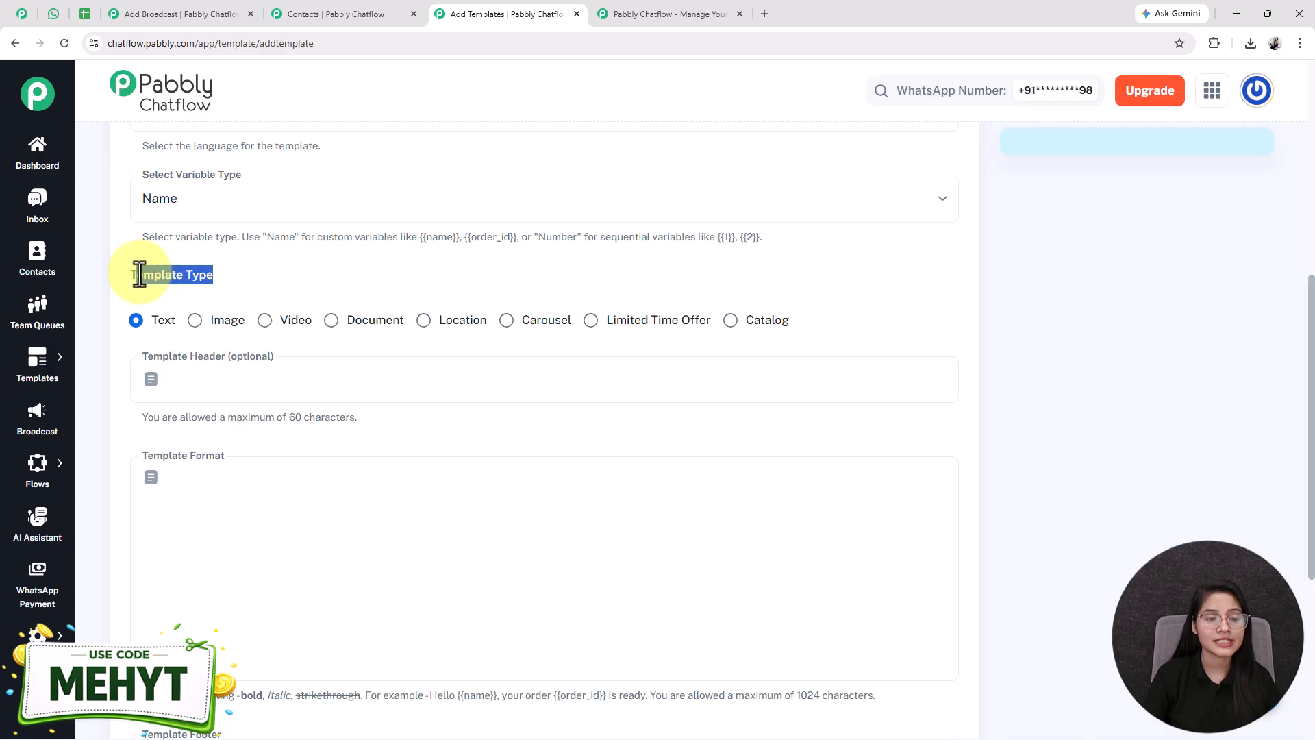
{"action": "left_click", "coordinate": [196, 322]}
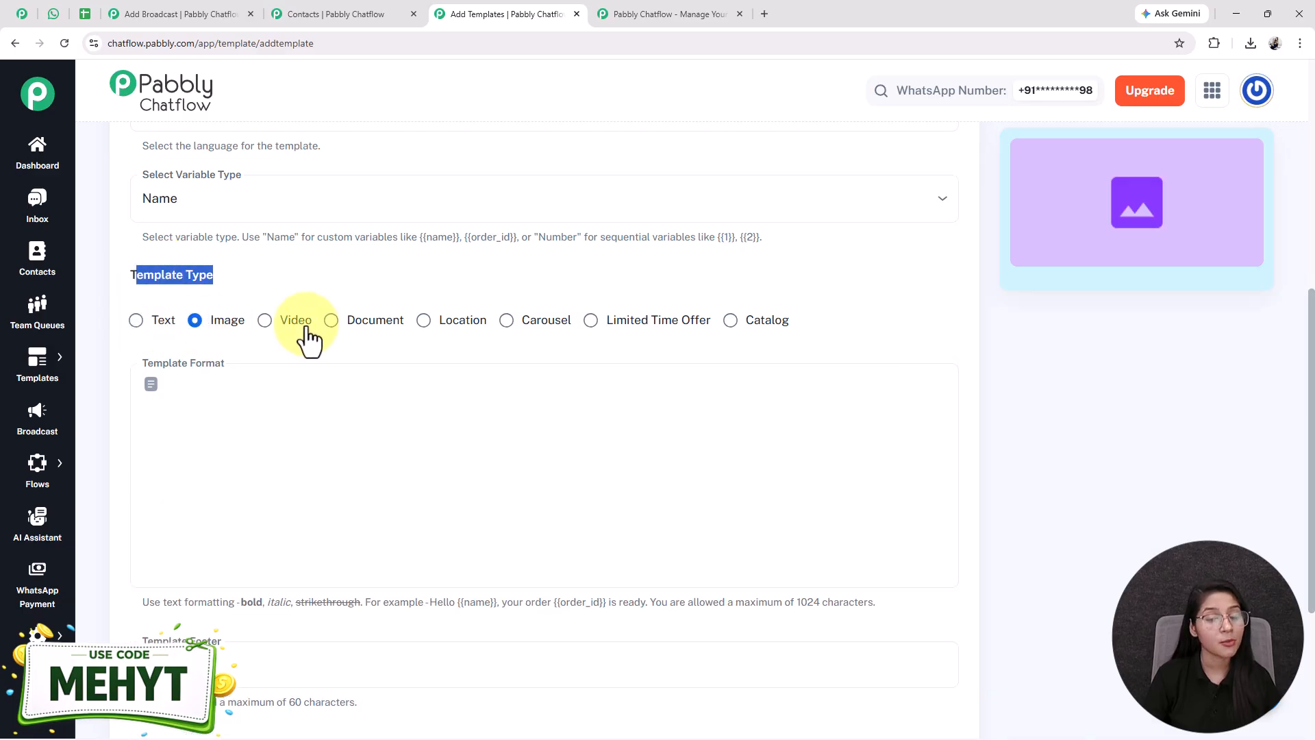
Paste the "Hello & Welcome! Your Trusted Pharmacy Partner" message as the template format and review it
{"action": "left_click", "coordinate": [229, 484]}
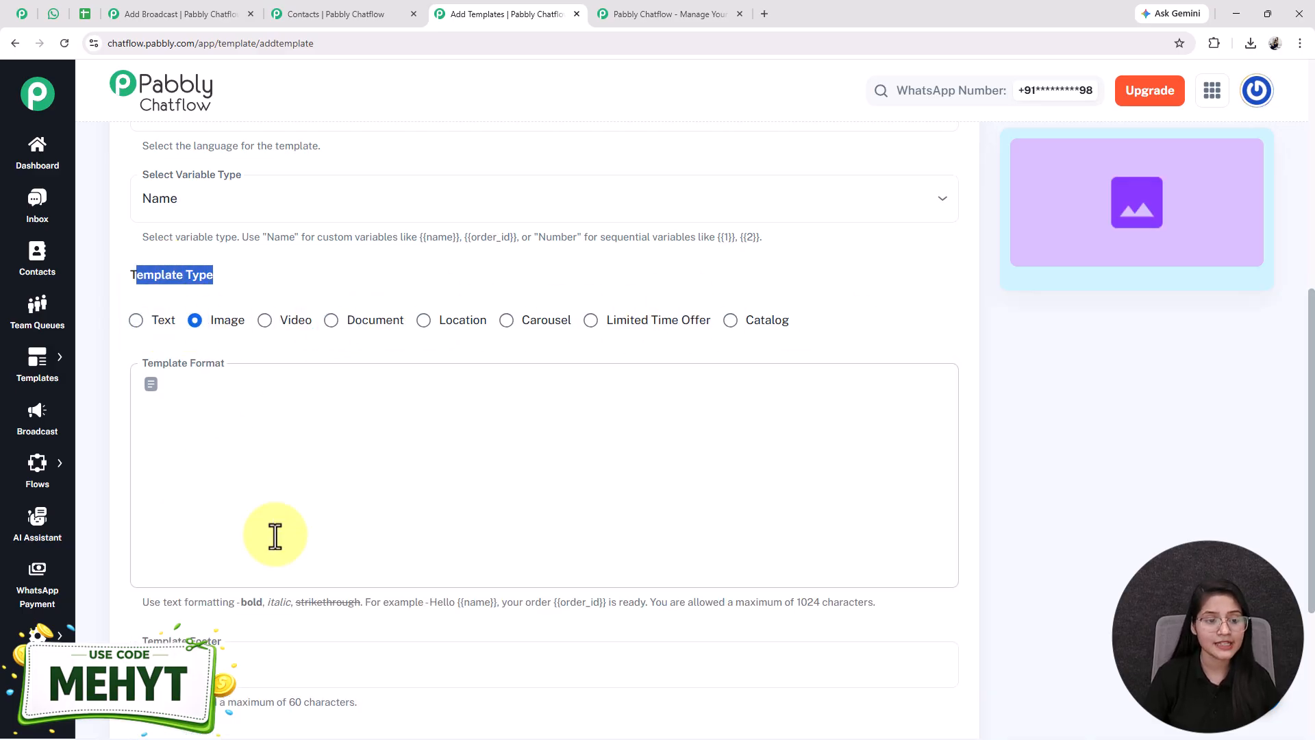
{"action": "scroll", "coordinate": [248, 277], "scroll_direction": "down", "scroll_amount": 2}
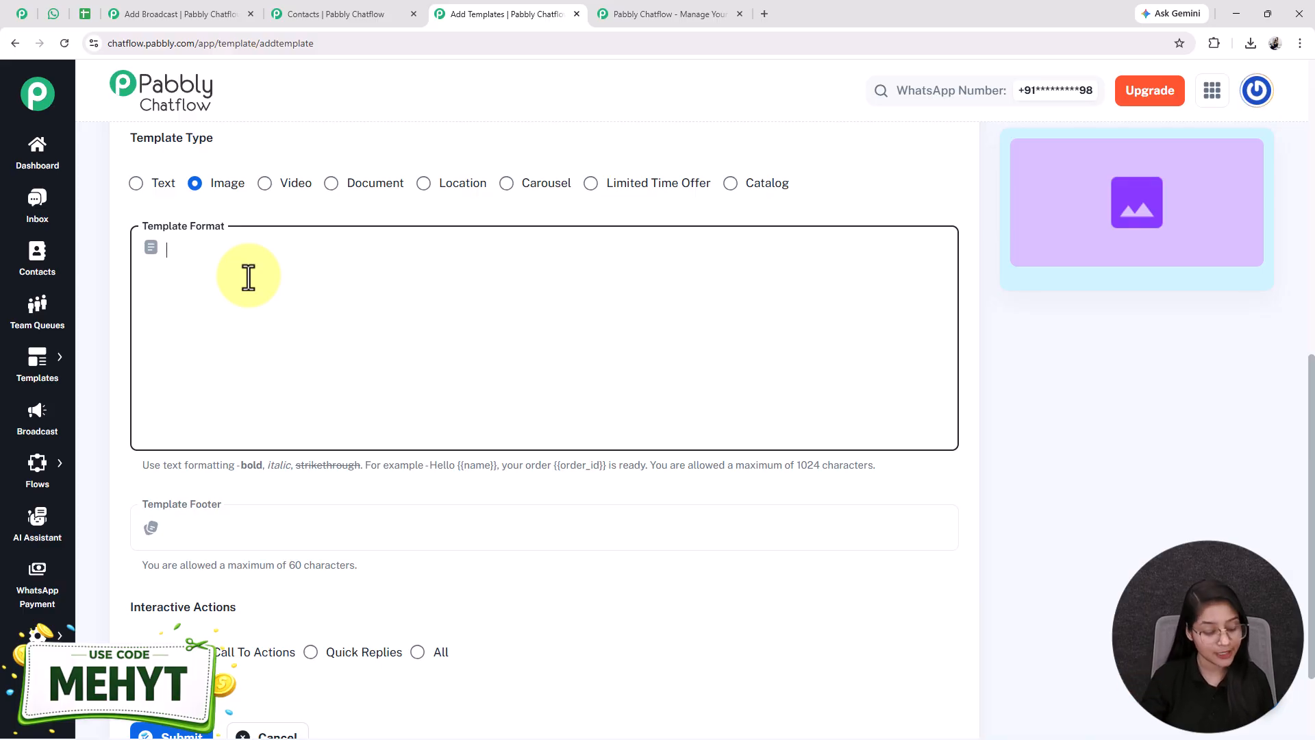
{"action": "key", "text": "ctrl+v"}
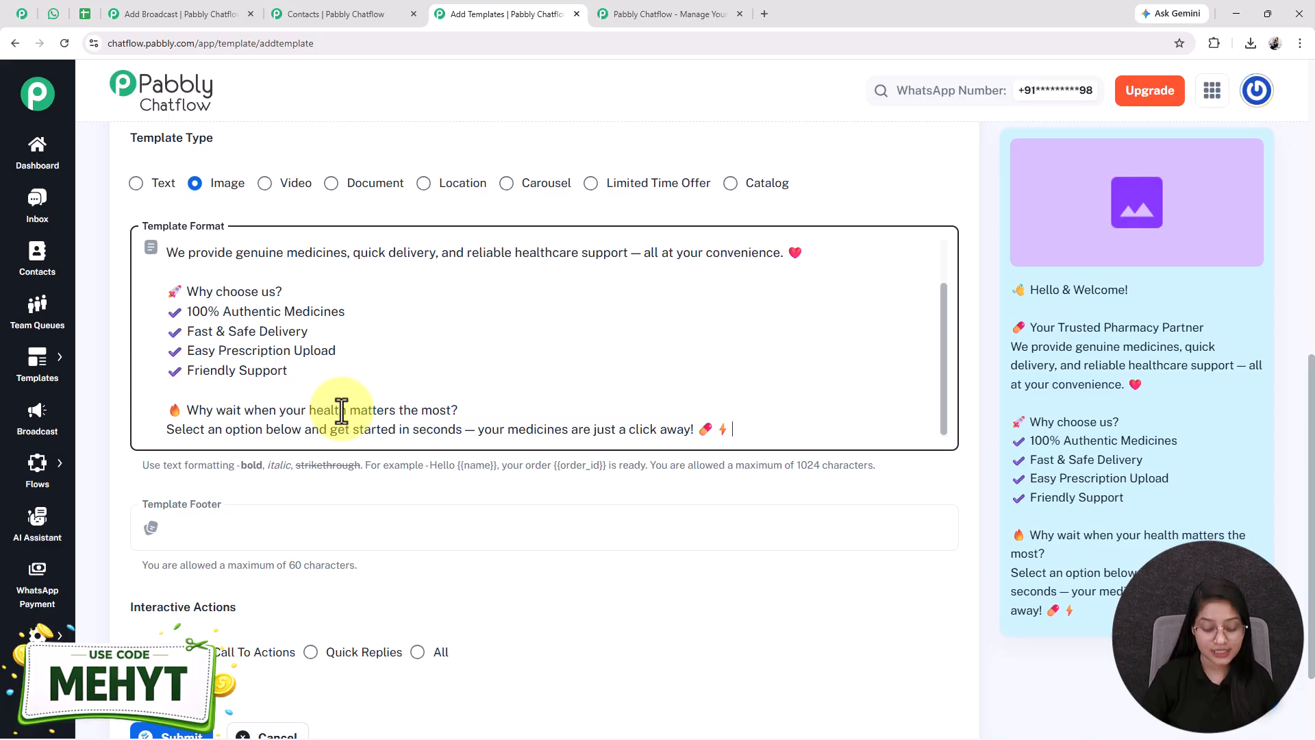
{"action": "scroll", "coordinate": [341, 410], "scroll_direction": "up", "scroll_amount": 2}
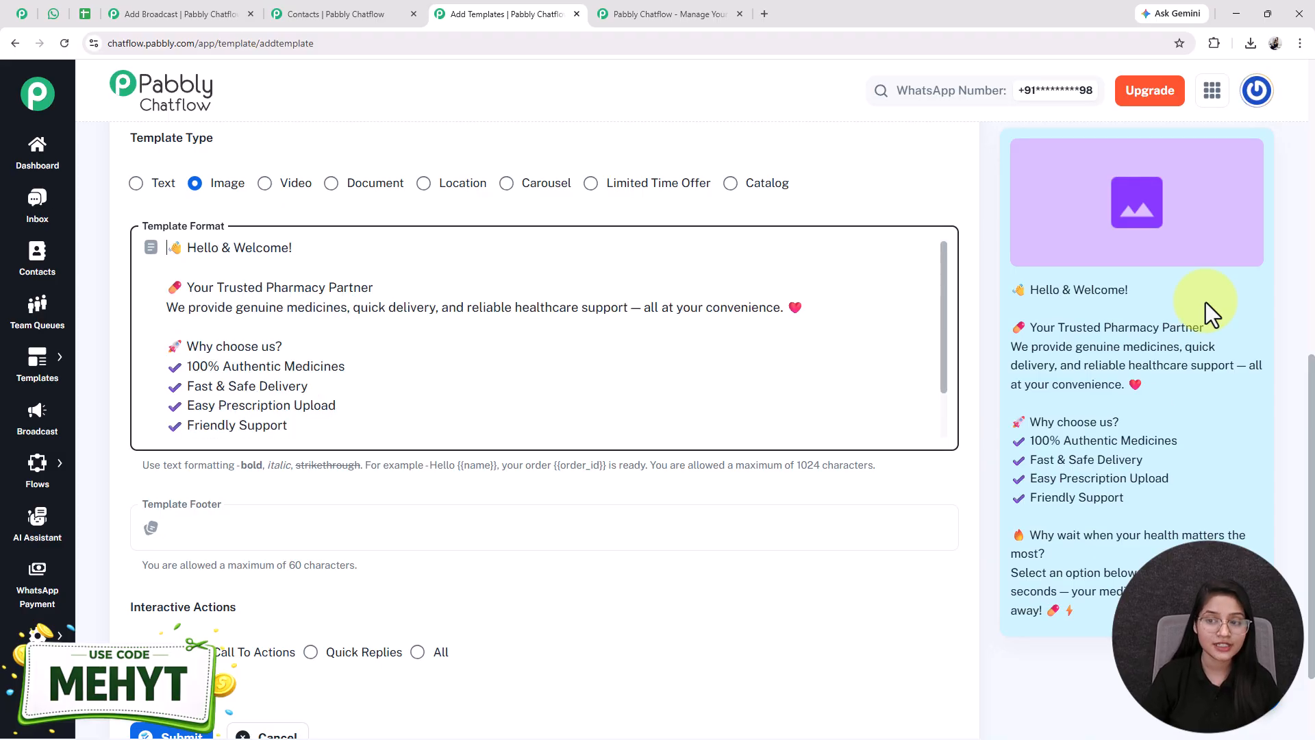
{"action": "scroll", "coordinate": [232, 513], "scroll_direction": "down", "scroll_amount": 2}
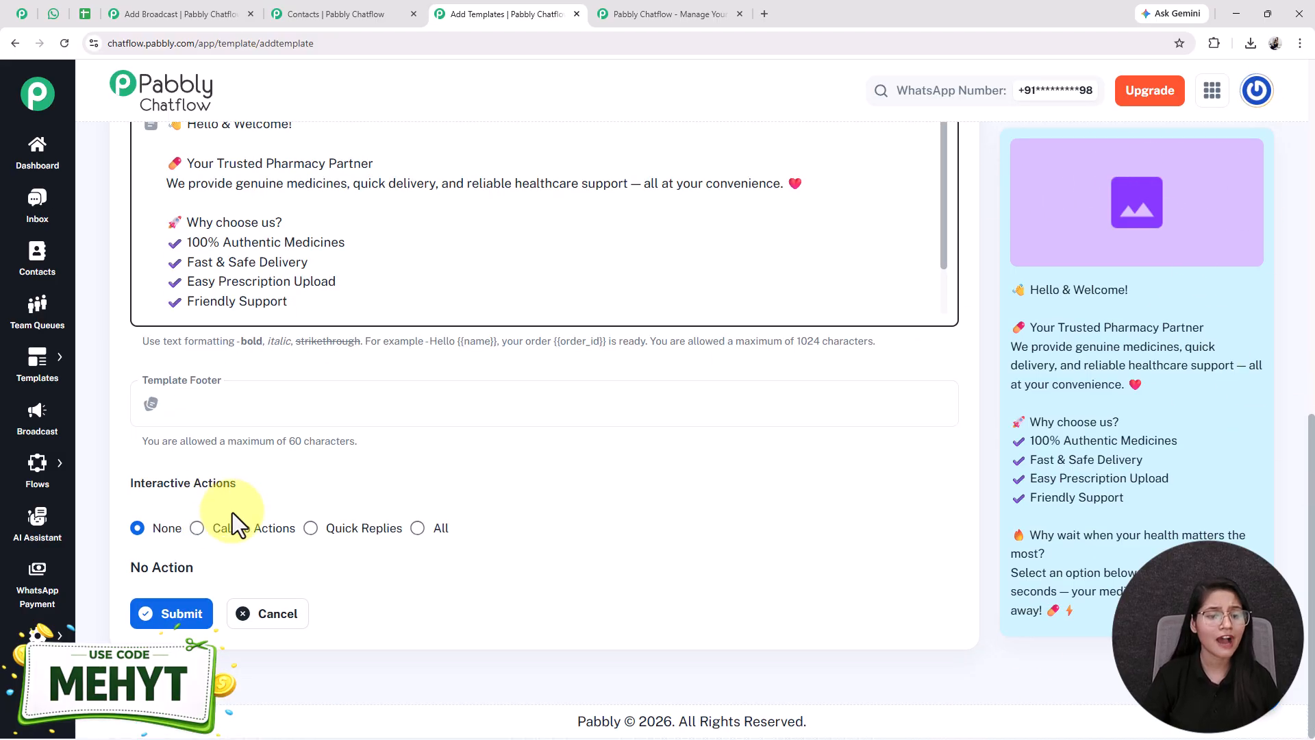
Leave the footer empty, set the interactive actions to Quick Replies and enter "Order Medicines" as the first reply
{"action": "left_click", "coordinate": [180, 402]}
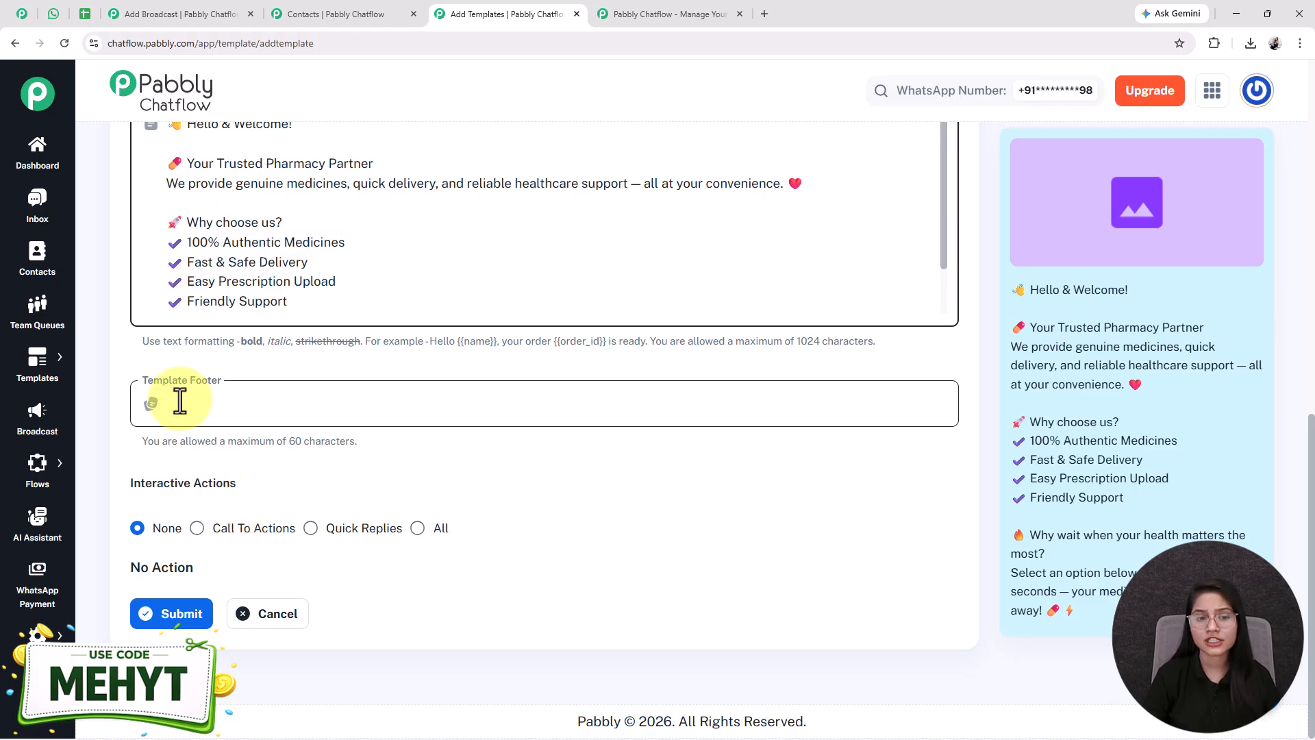
{"action": "left_click_drag", "start_coordinate": [237, 482], "coordinate": [141, 474]}
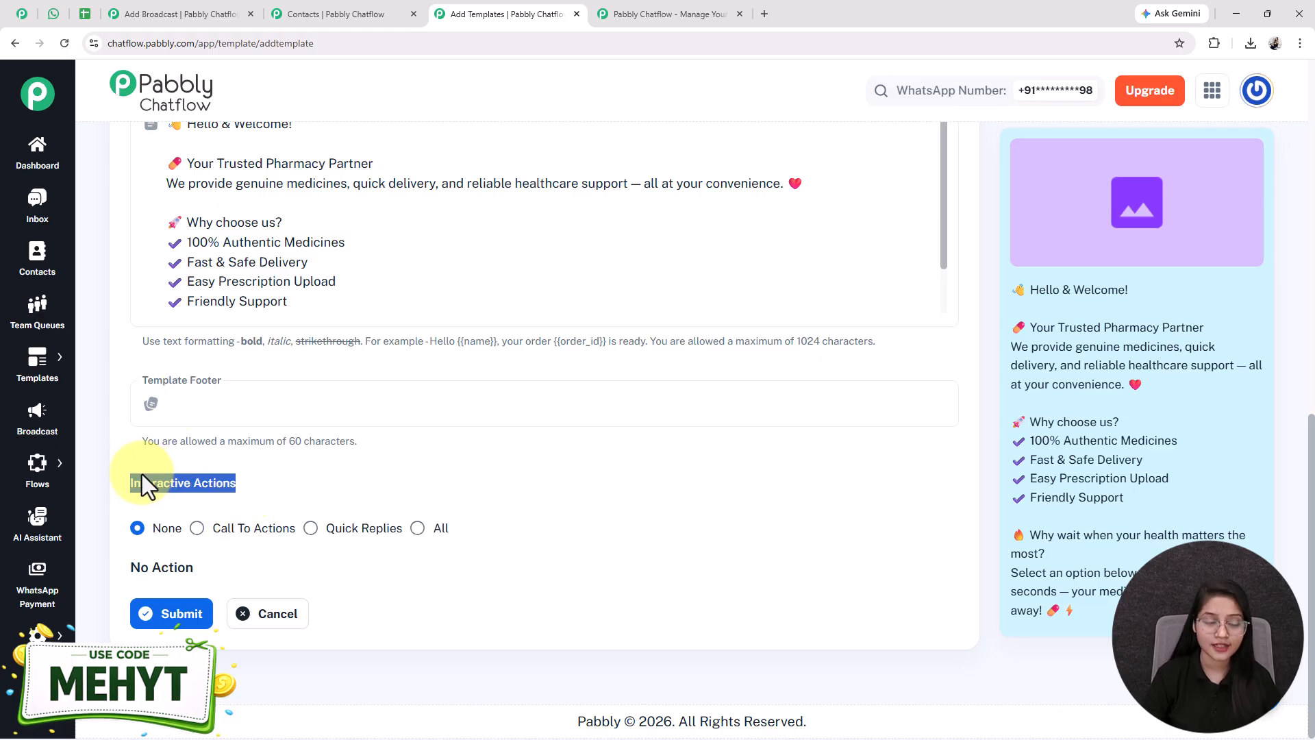
{"action": "left_click", "coordinate": [319, 555]}
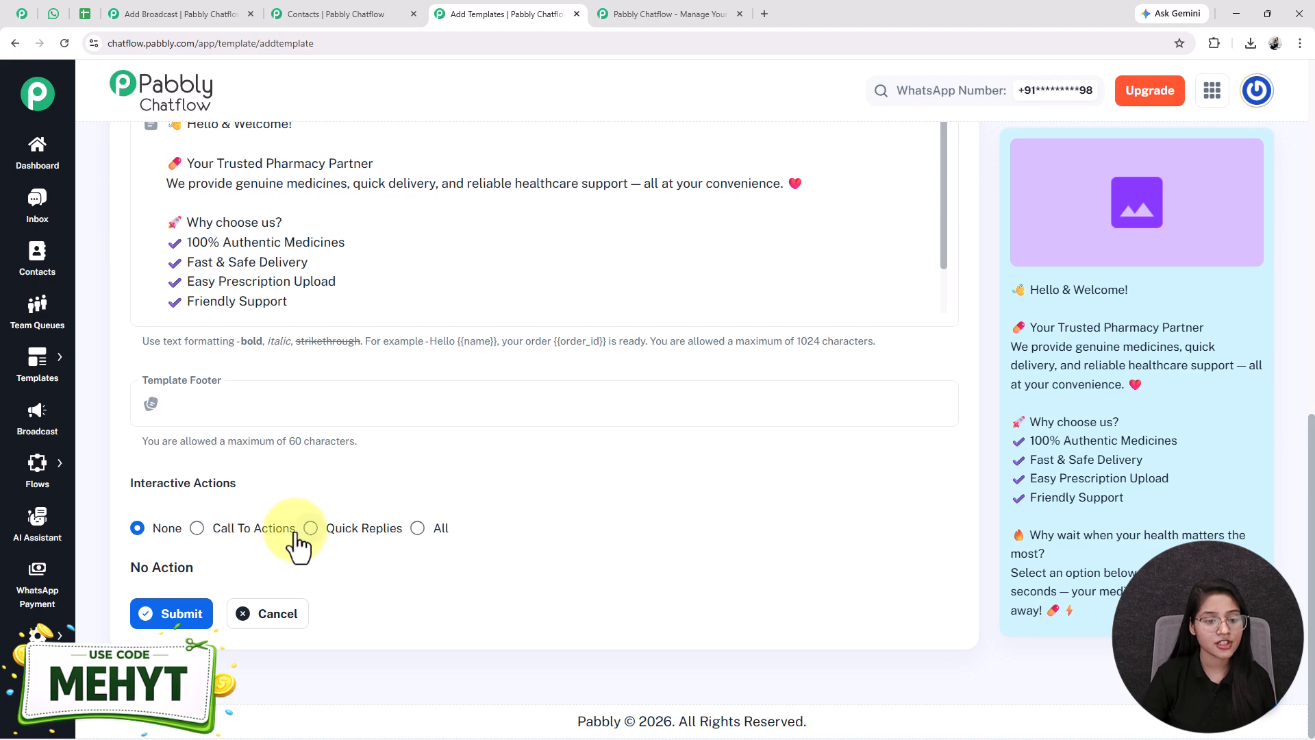
{"action": "left_click", "coordinate": [312, 531]}
{"action": "left_click", "coordinate": [212, 626]}
{"action": "type", "text": "Order Medicines"}
{"action": "scroll", "coordinate": [341, 590], "scroll_direction": "down", "scroll_amount": 2}
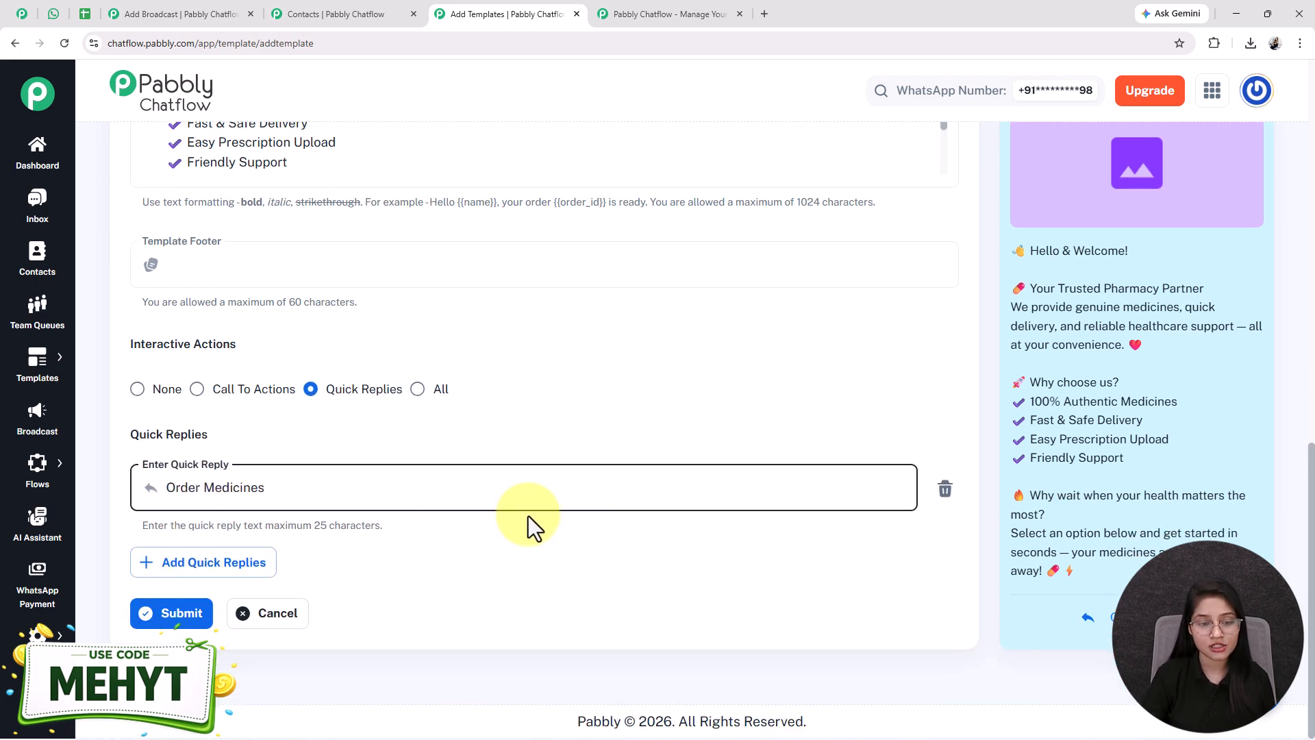
Add a second quick reply reading "Upload Prescription" and review the completed template form
{"action": "left_click", "coordinate": [178, 564]}
{"action": "type", "text": "Upload Prescription"}
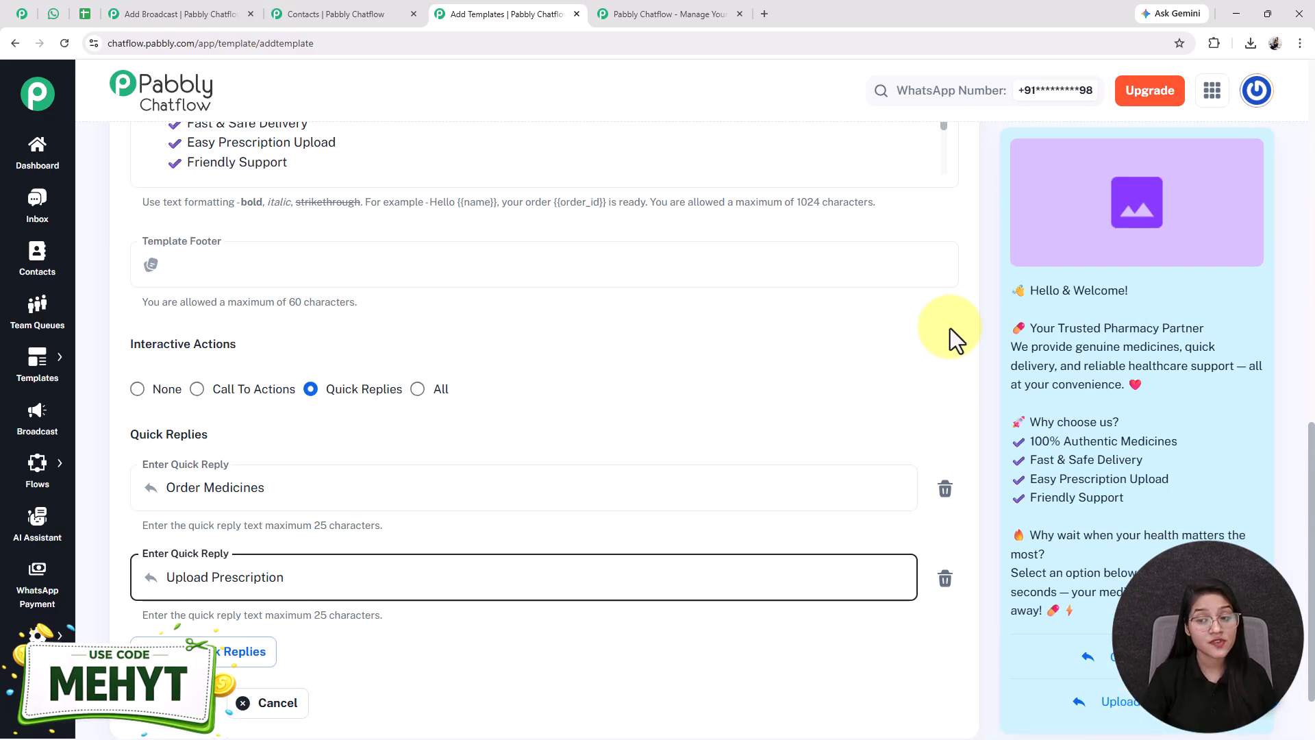
{"action": "scroll", "coordinate": [1051, 444], "scroll_direction": "down", "scroll_amount": 2}
{"action": "scroll", "coordinate": [1084, 443], "scroll_direction": "up", "scroll_amount": 1}
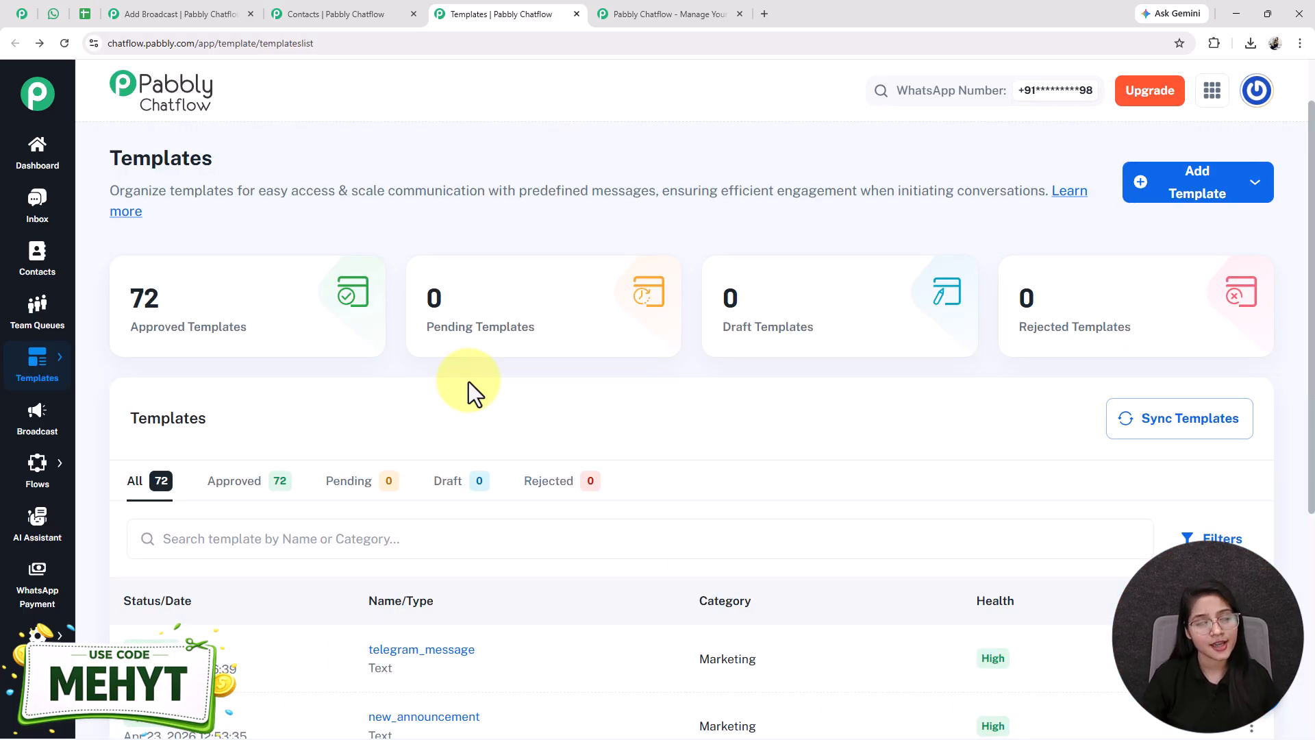
Locate the pharmacy welcome template in the templates list and check its approval status
{"action": "scroll", "coordinate": [468, 381], "scroll_direction": "down", "scroll_amount": 5}
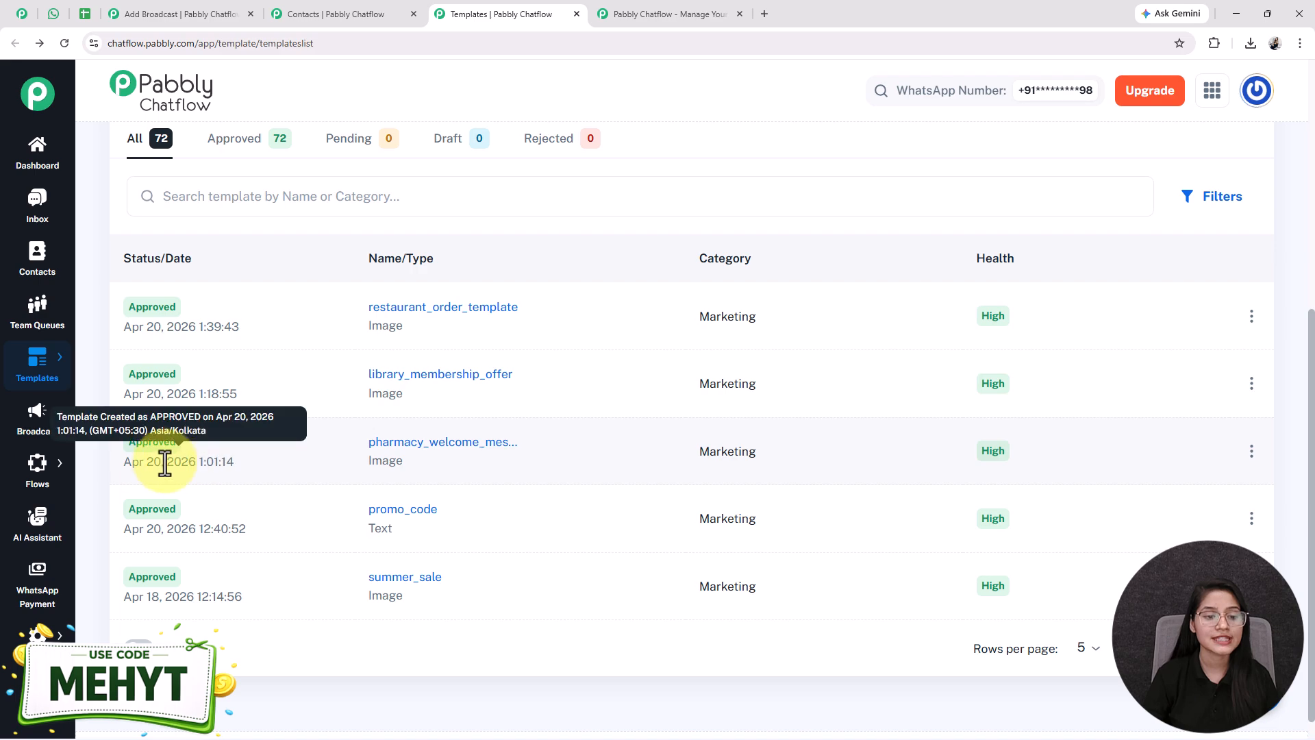
Check the pharmacy_welcome_message template's approval status, preview its content and close the preview
{"action": "left_click_drag", "start_coordinate": [249, 467], "coordinate": [103, 429]}
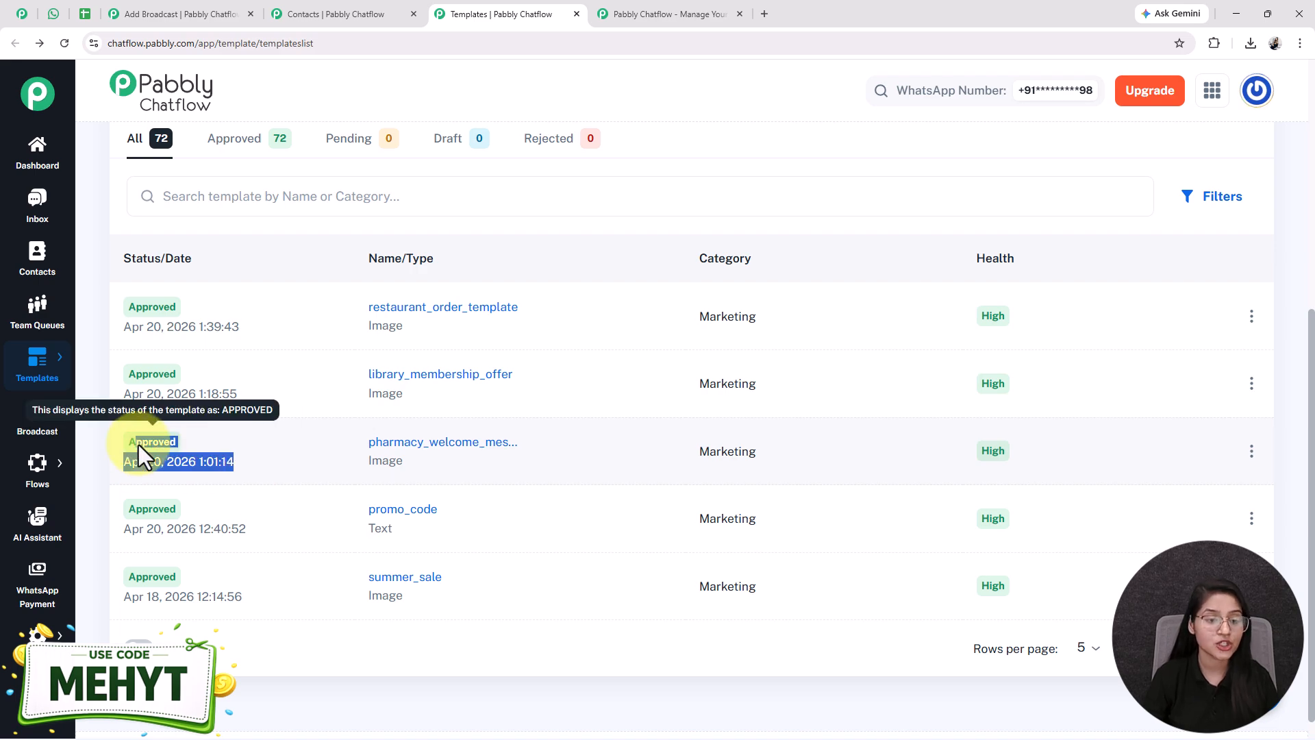
{"action": "left_click", "coordinate": [115, 450]}
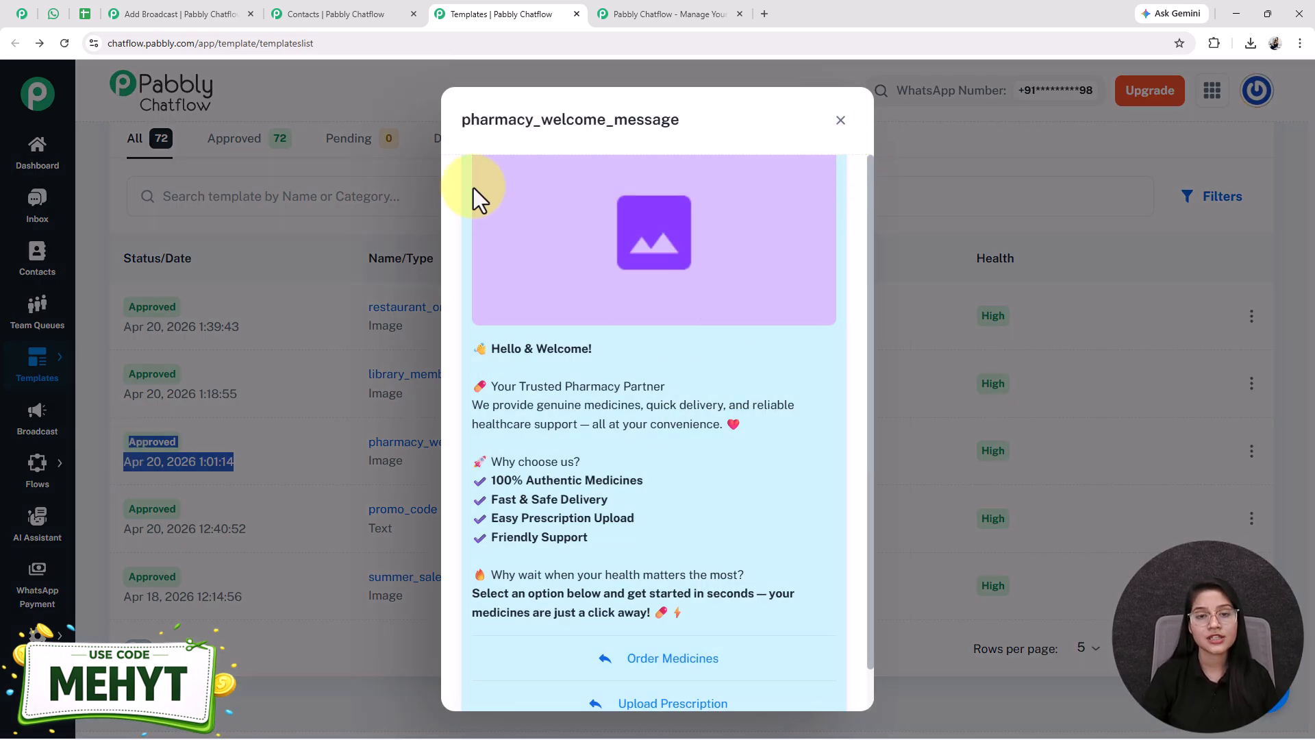
{"action": "left_click", "coordinate": [842, 122]}
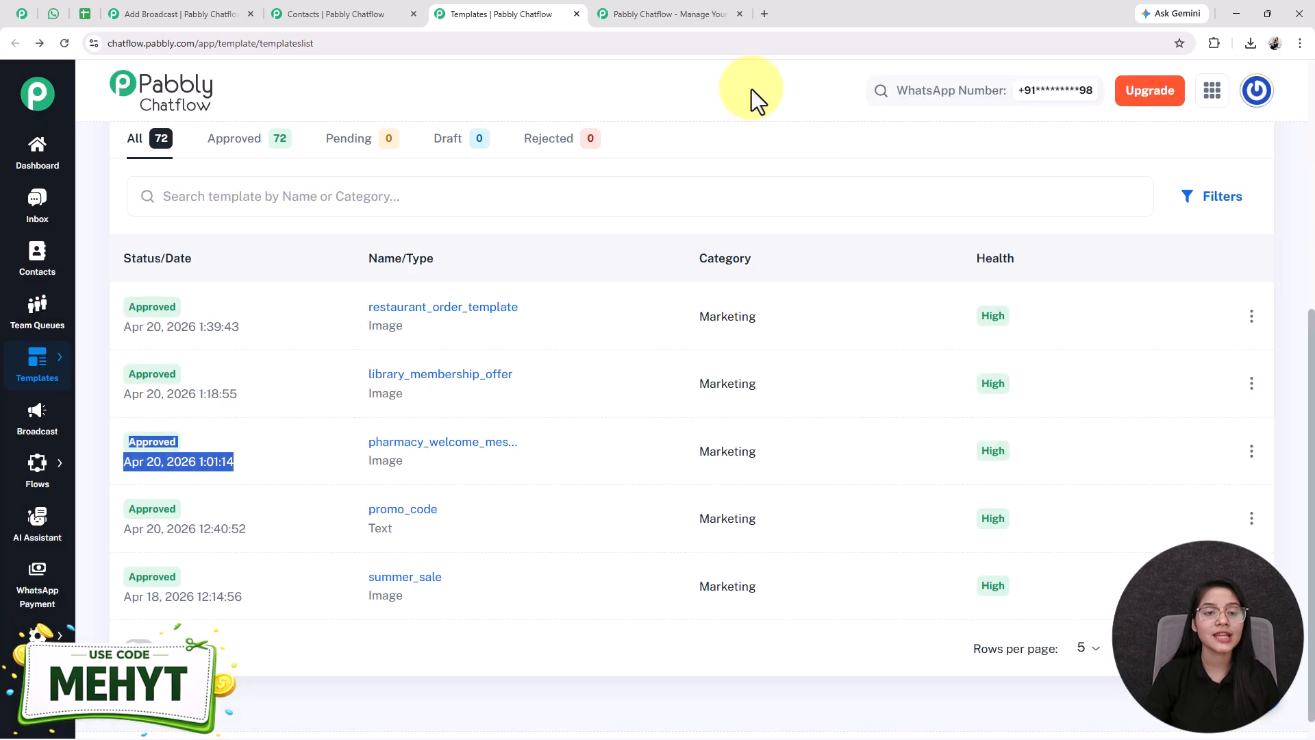
{"action": "scroll", "coordinate": [603, 425], "scroll_direction": "up", "scroll_amount": 1}
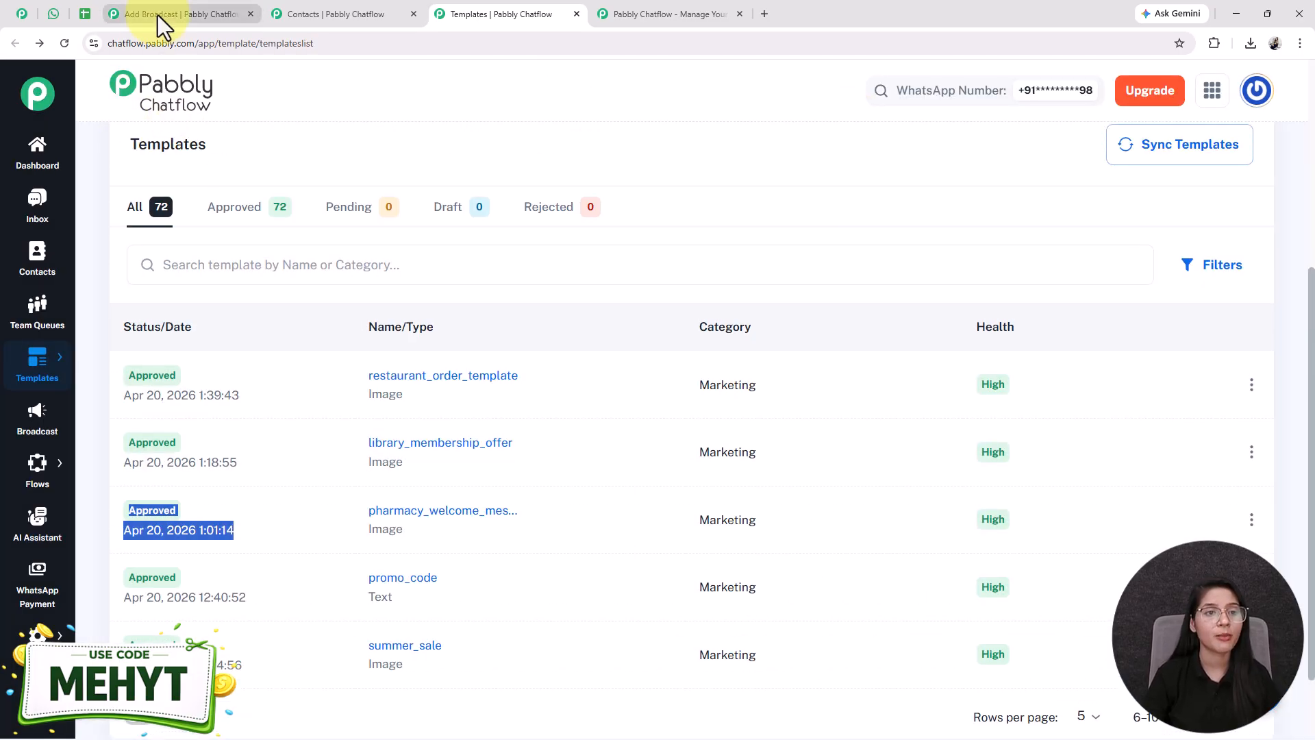
Return to the pharmacy_alert broadcast form and enter "test user" as the test message's username
{"action": "left_click", "coordinate": [185, 14]}
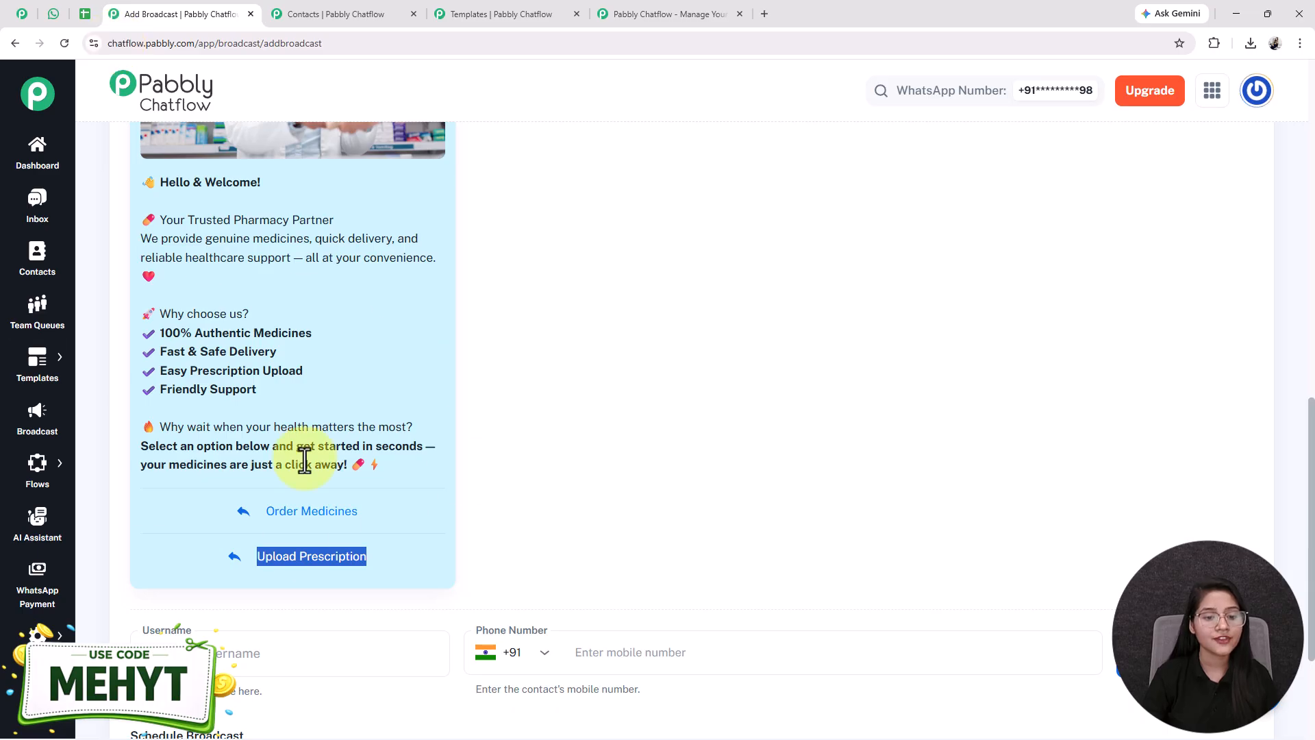
{"action": "left_click", "coordinate": [569, 408]}
{"action": "scroll", "coordinate": [658, 175], "scroll_direction": "down", "scroll_amount": 2}
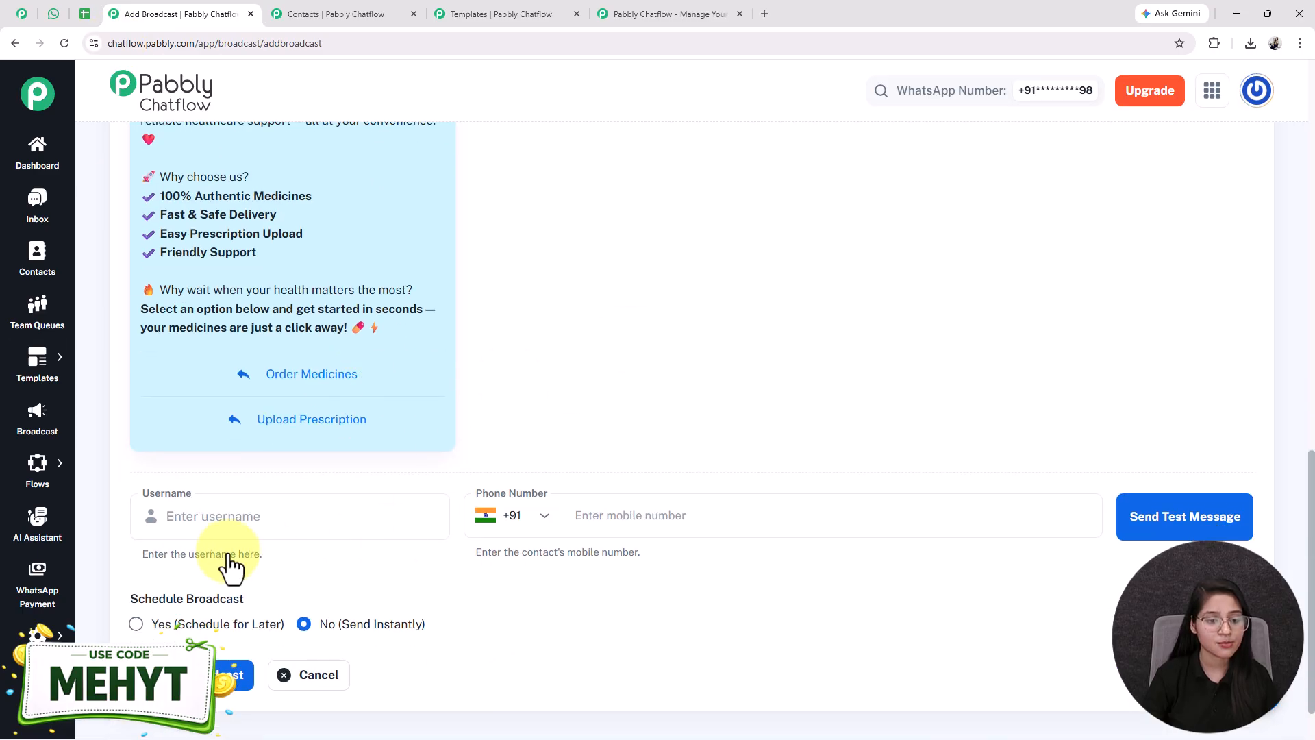
{"action": "left_click", "coordinate": [214, 521]}
{"action": "type", "text": "te"}
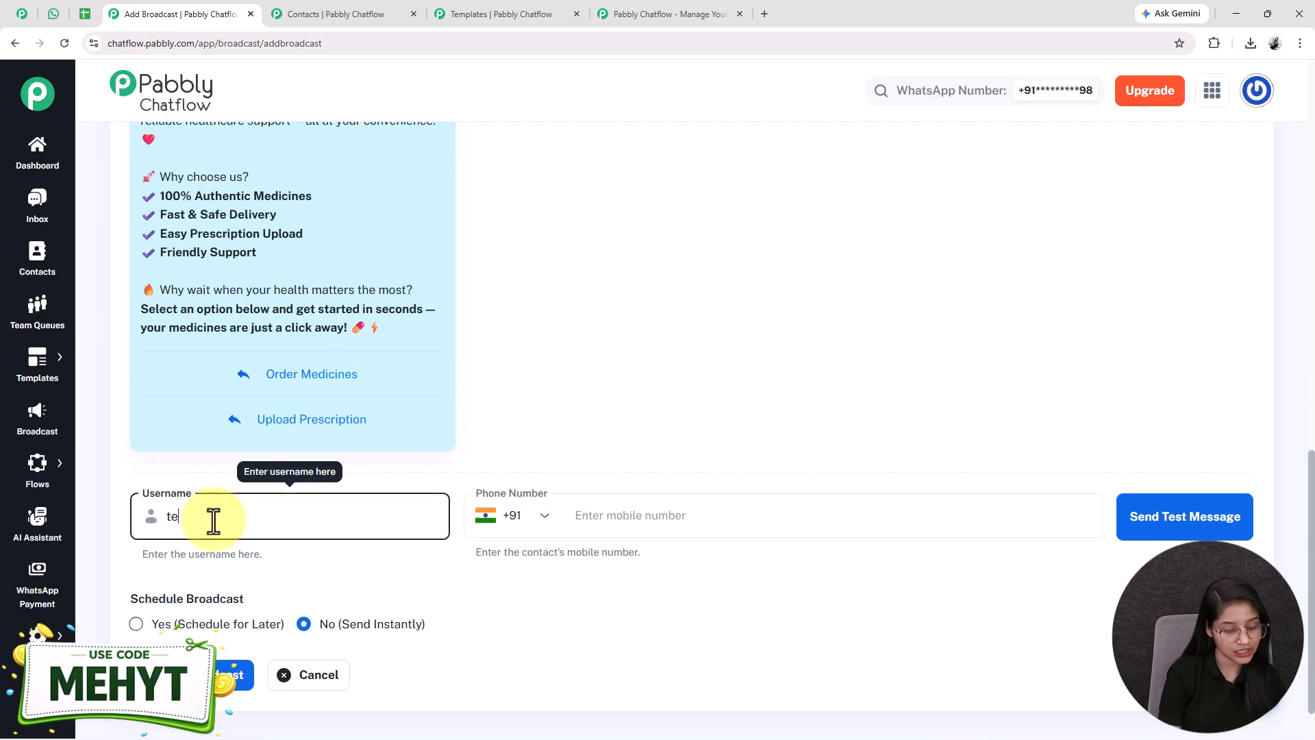
{"action": "type", "text": "st user"}
Enter the test contact's phone number and send the test message
{"action": "left_click", "coordinate": [619, 516]}
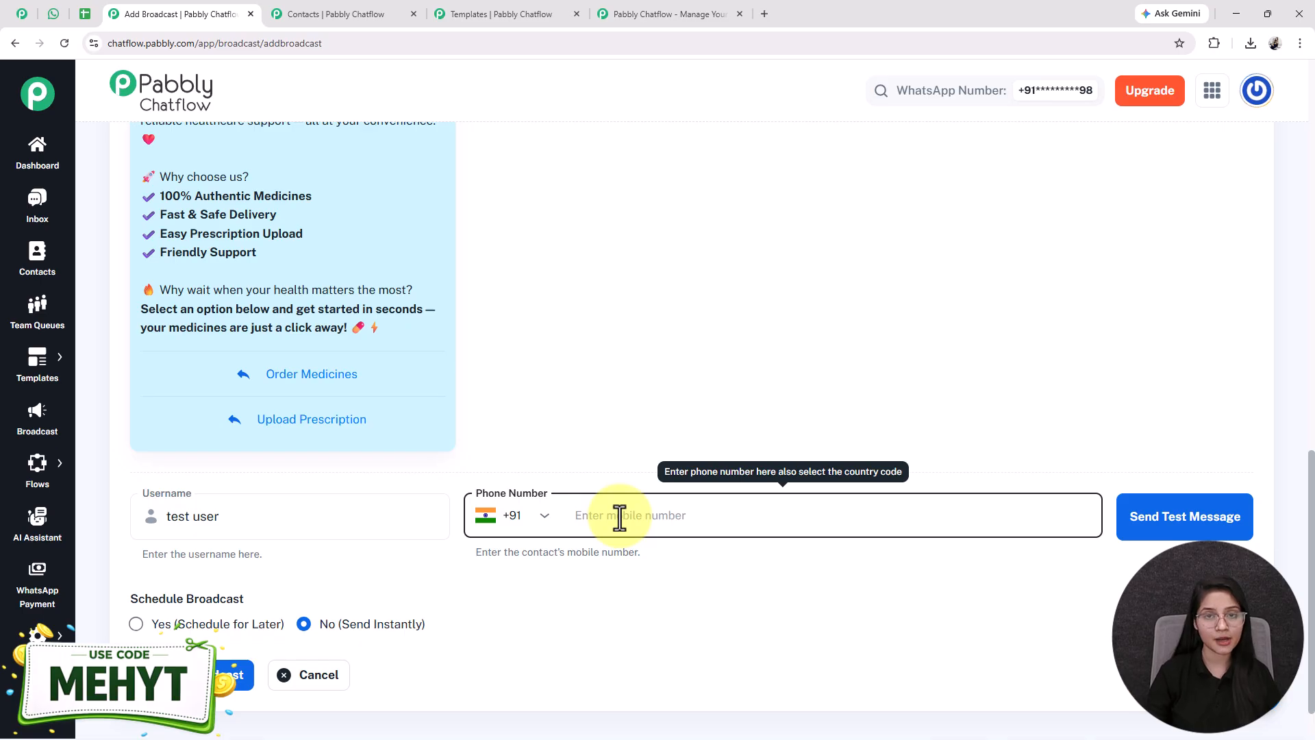
{"action": "key", "text": "ctrl+v"}
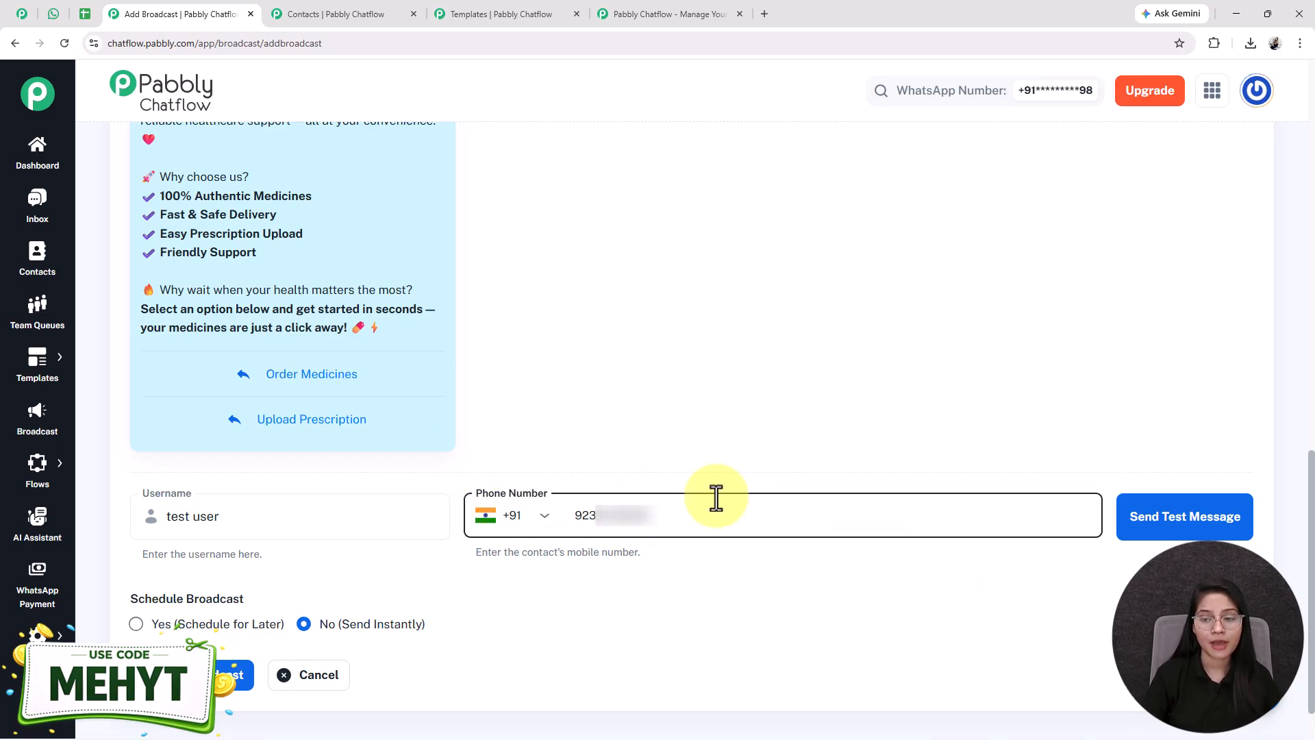
{"action": "left_click", "coordinate": [1185, 517]}
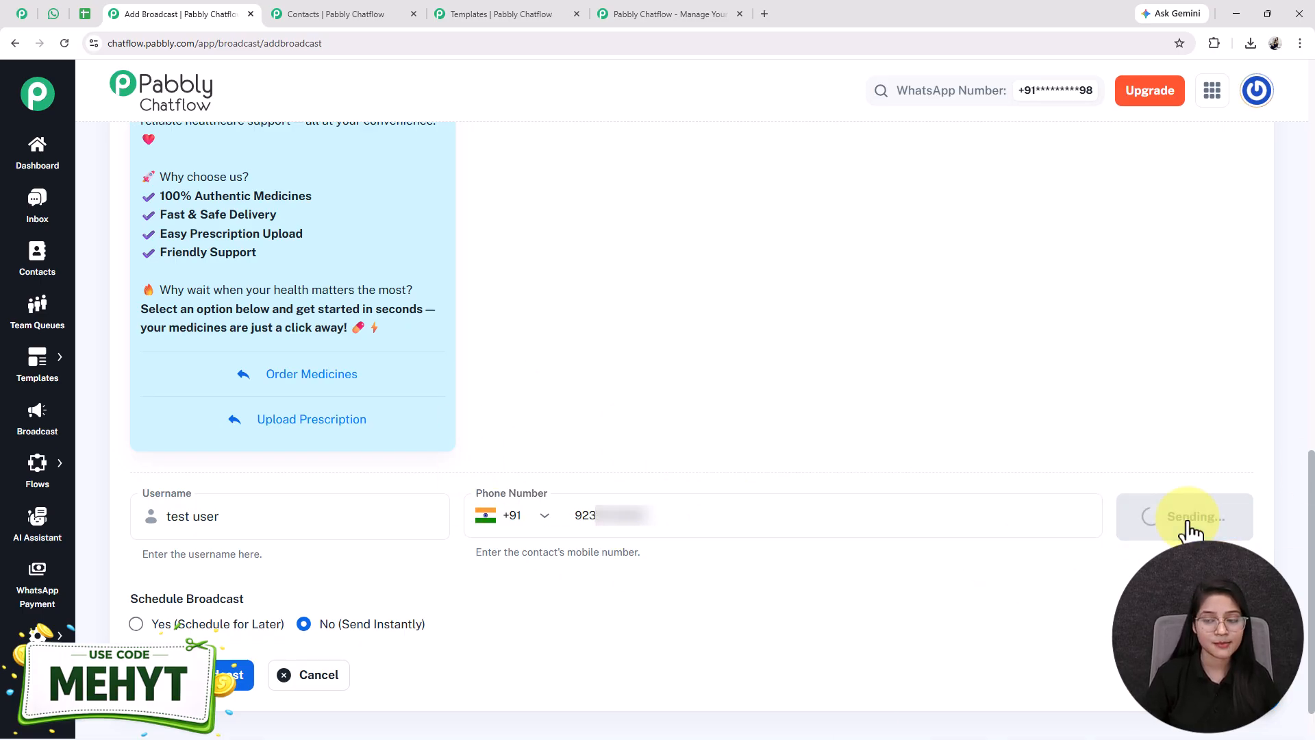
{"action": "left_click_drag", "start_coordinate": [1158, 111], "coordinate": [1280, 129]}
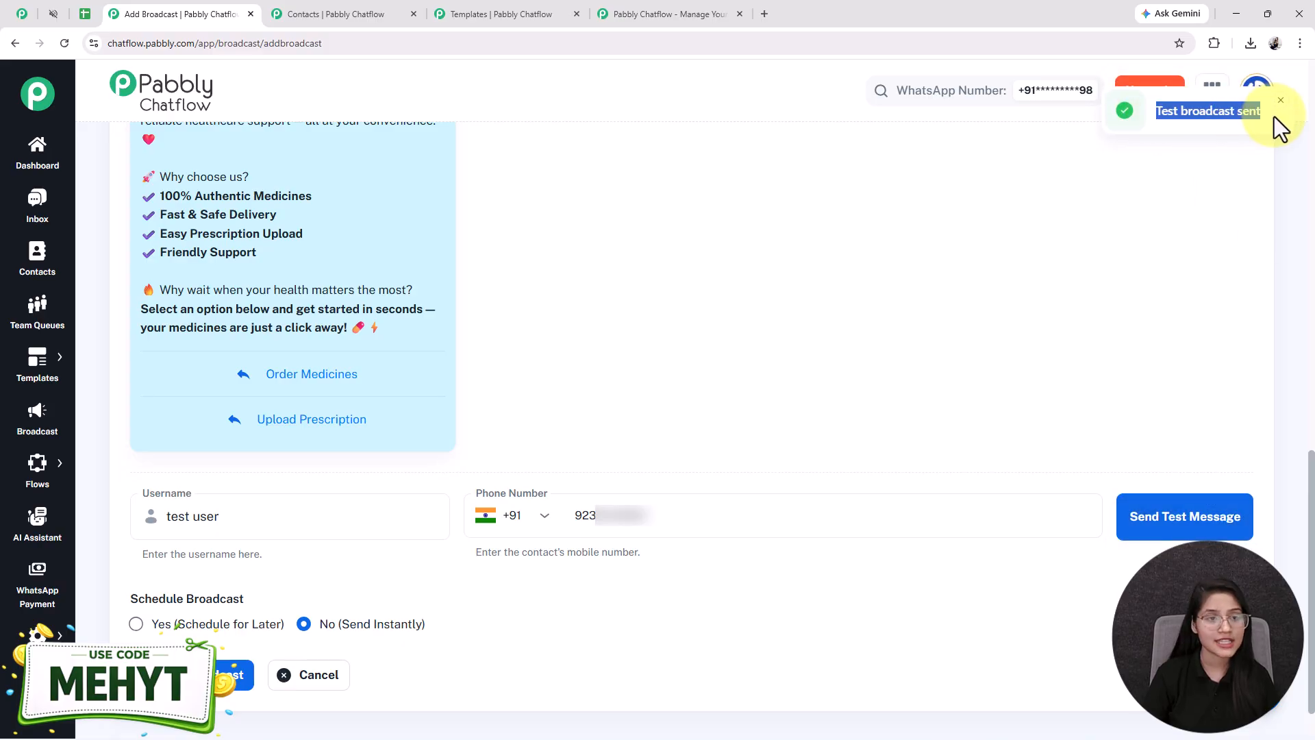
Check the received test message in WhatsApp Web, then return to the Pabbly Chatflow broadcast form and review it
{"action": "left_click", "coordinate": [61, 21]}
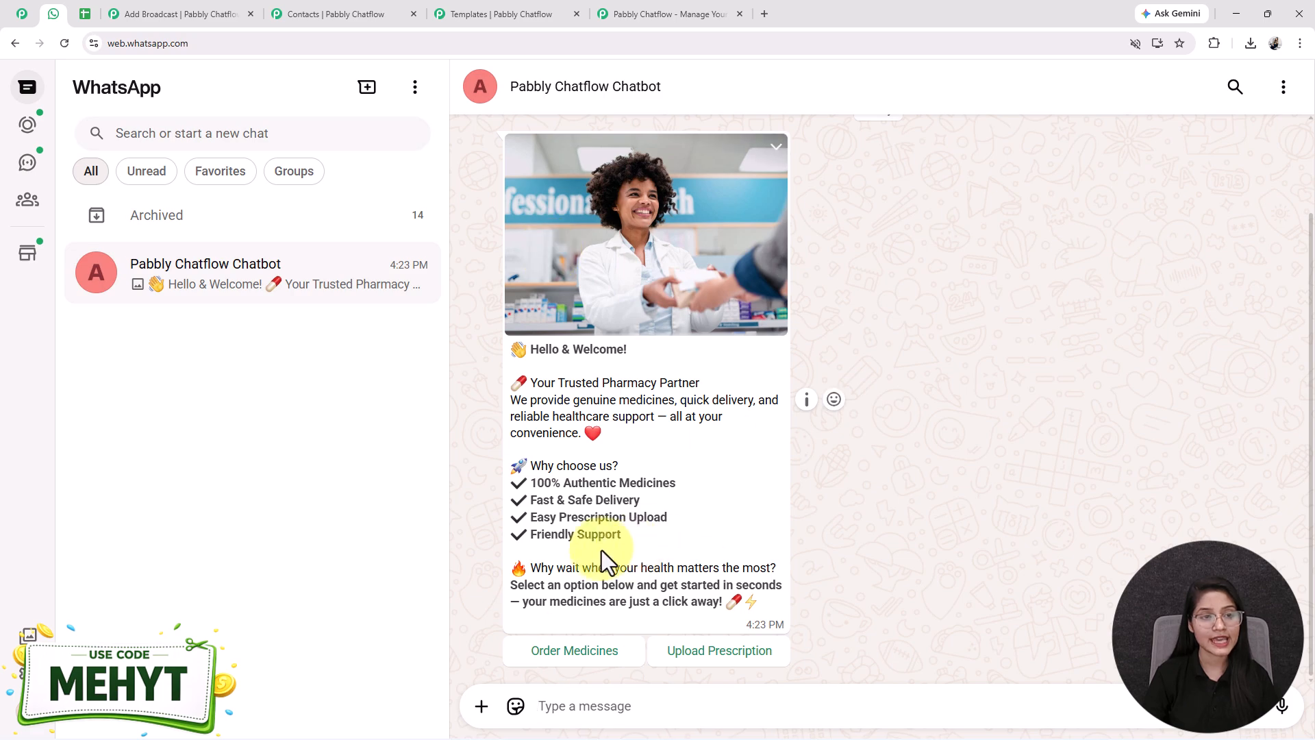
{"action": "left_click", "coordinate": [226, 15]}
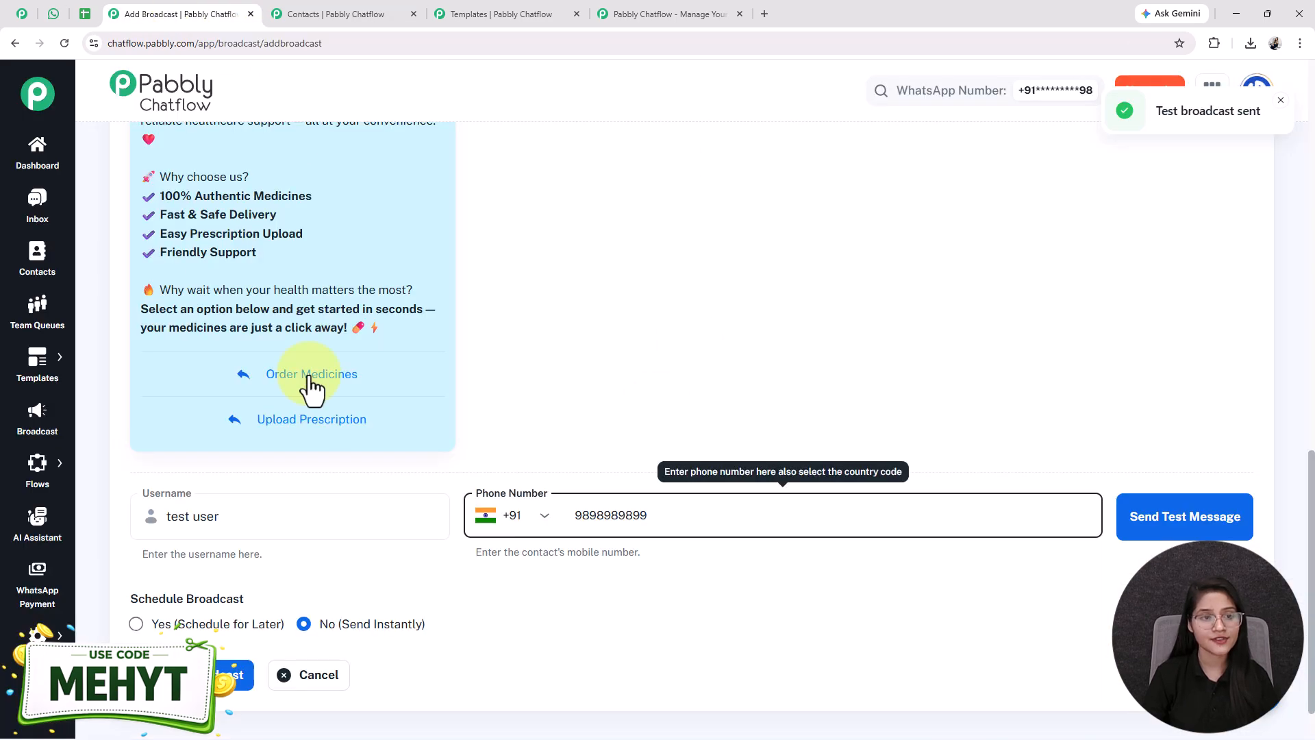
{"action": "scroll", "coordinate": [377, 416], "scroll_direction": "up", "scroll_amount": 3}
{"action": "scroll", "coordinate": [420, 493], "scroll_direction": "down", "scroll_amount": 4}
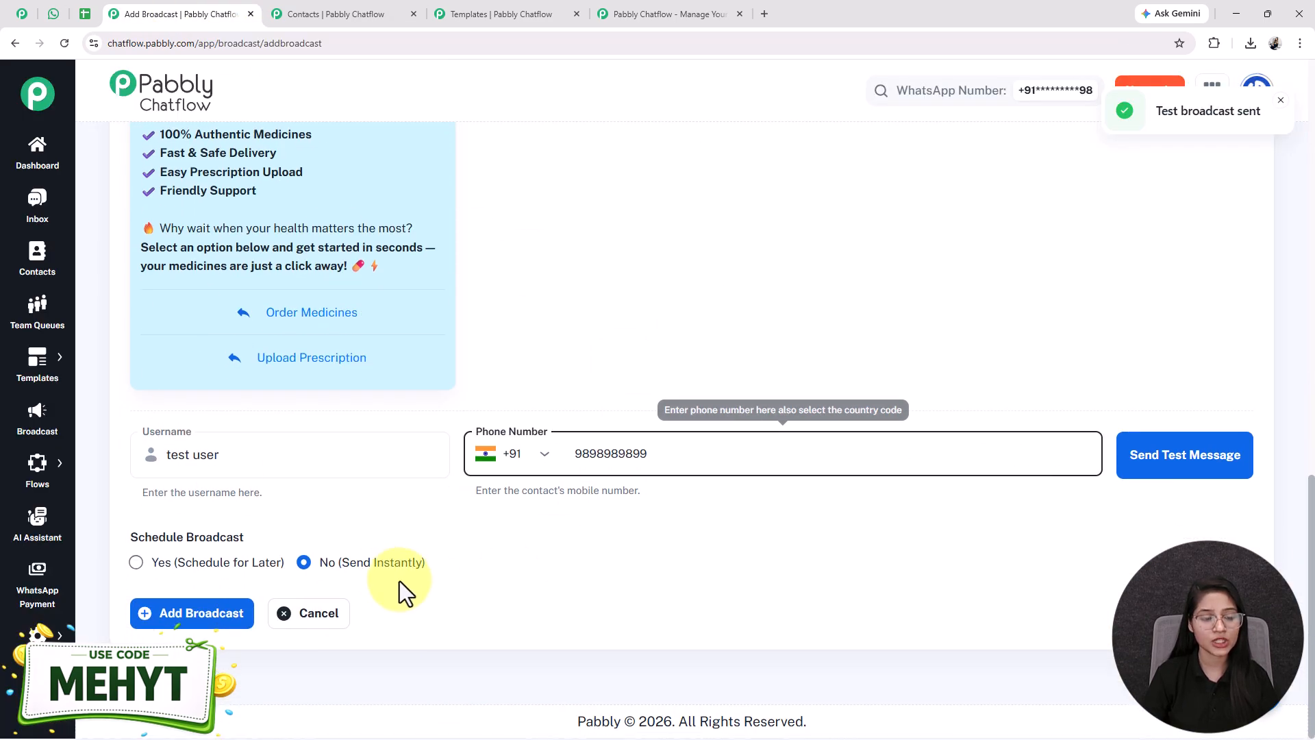
Set the Schedule Broadcast option to Yes (Schedule for Later)
{"action": "left_click_drag", "start_coordinate": [264, 532], "coordinate": [143, 530]}
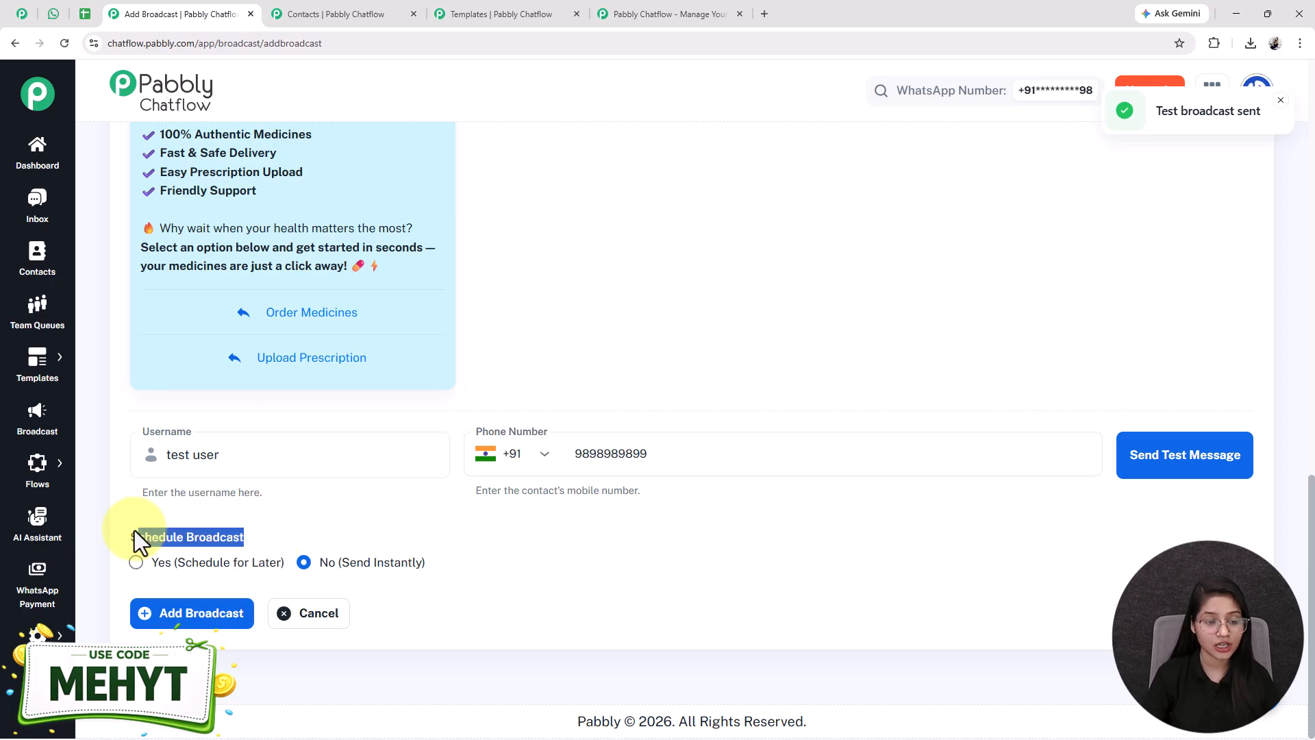
{"action": "left_click_drag", "start_coordinate": [451, 563], "coordinate": [328, 569]}
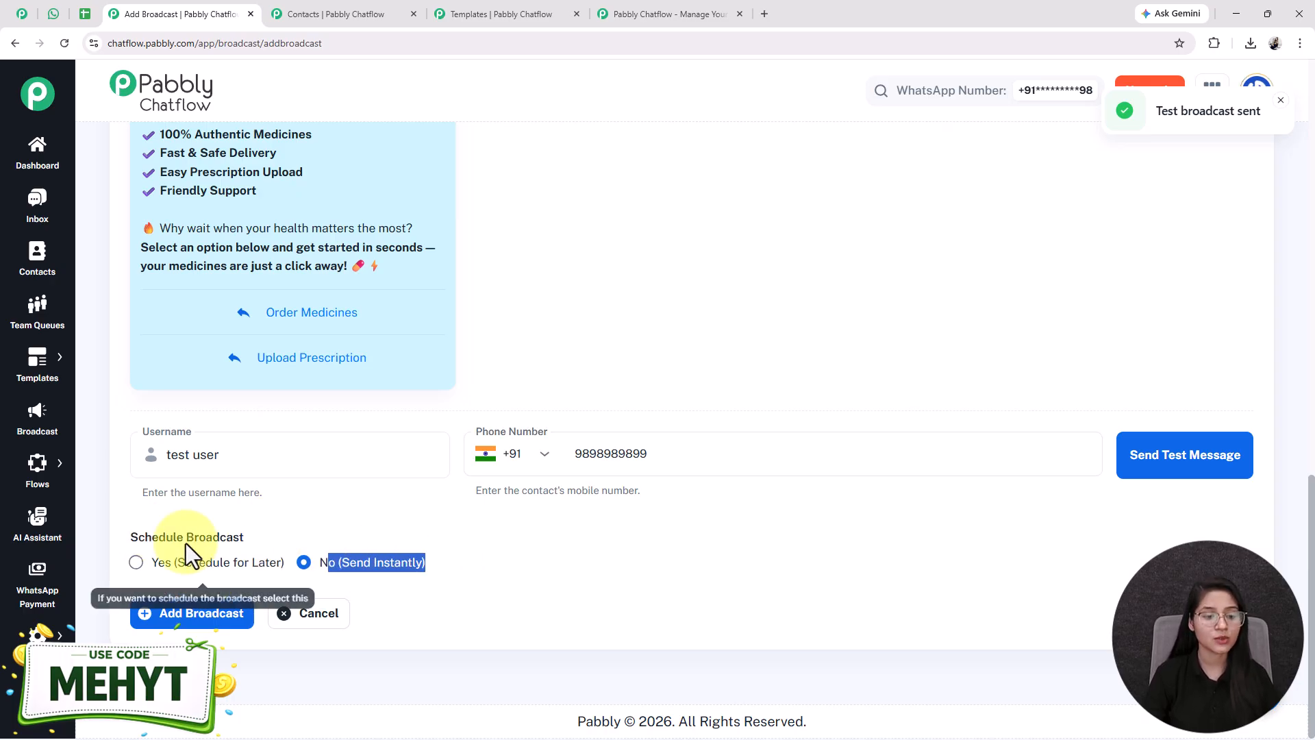
{"action": "left_click", "coordinate": [148, 569]}
{"action": "scroll", "coordinate": [356, 305], "scroll_direction": "down", "scroll_amount": 1}
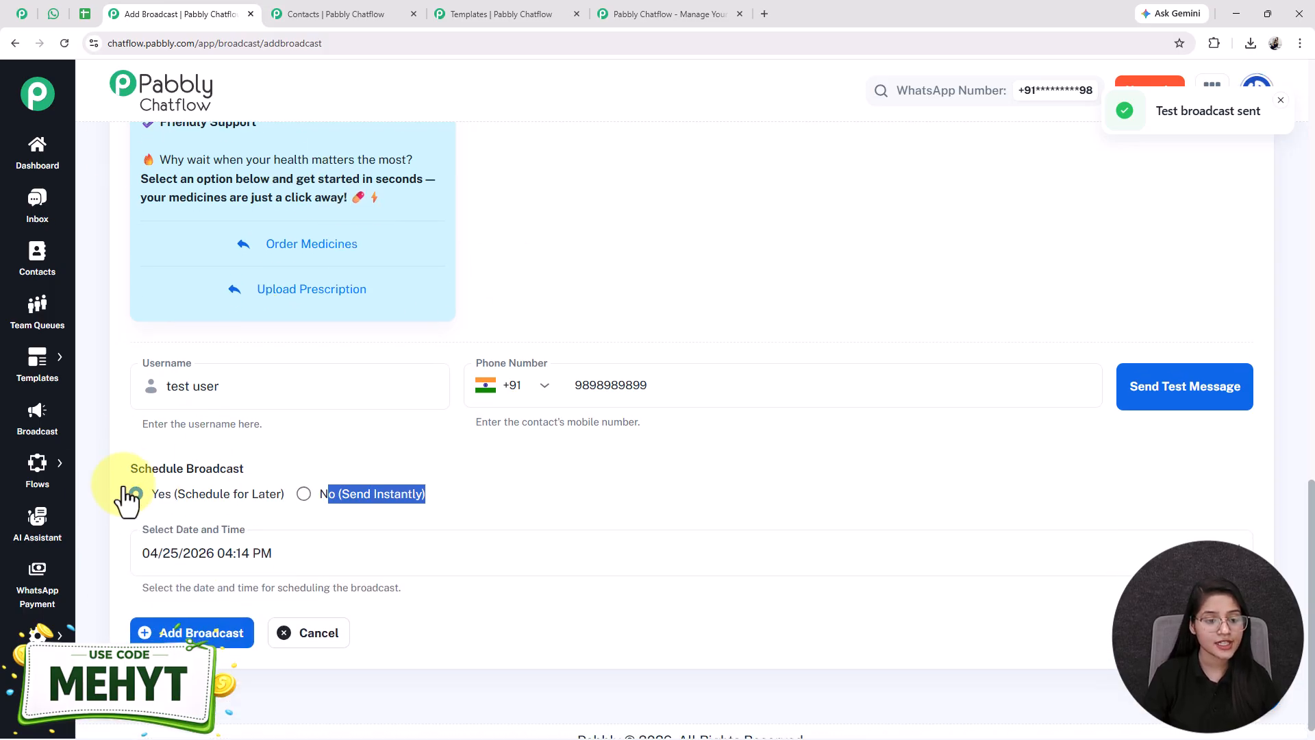
Set the broadcast's scheduled date and time to 04/30/2026 05:00 PM
{"action": "left_click", "coordinate": [336, 568]}
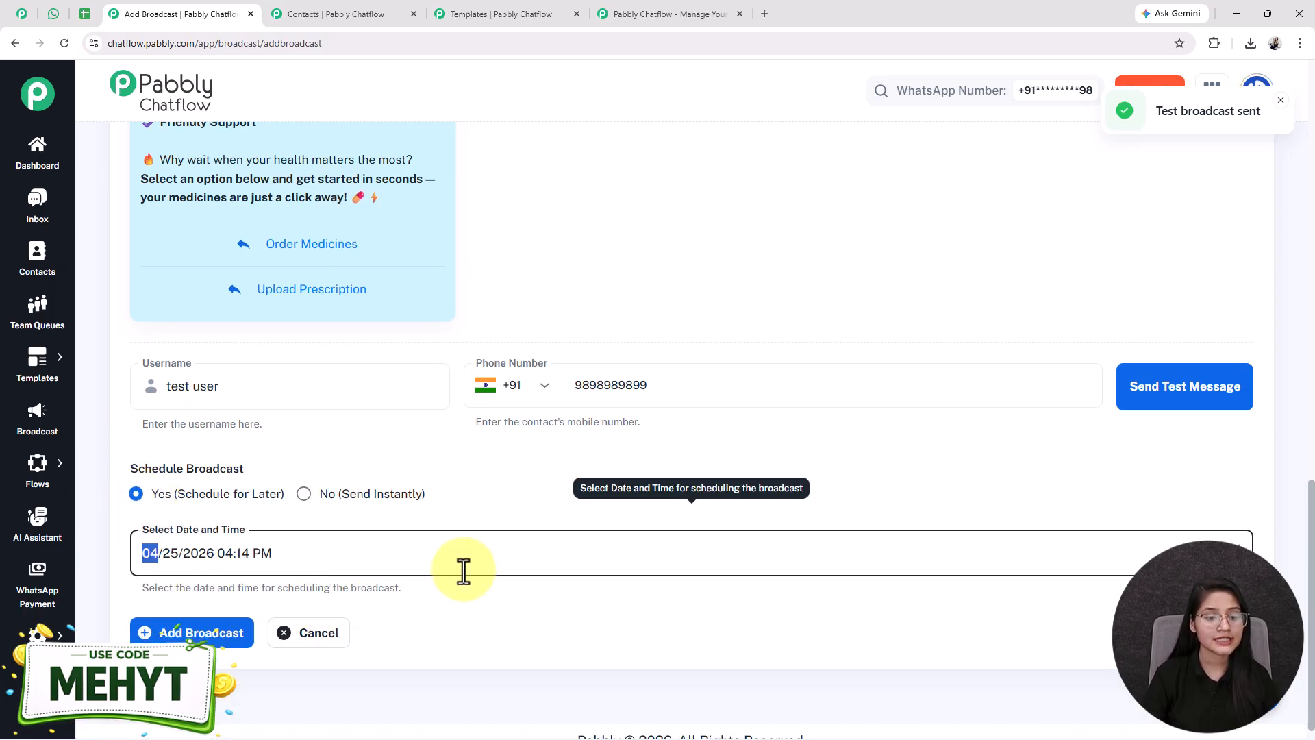
{"action": "left_click", "coordinate": [1238, 546]}
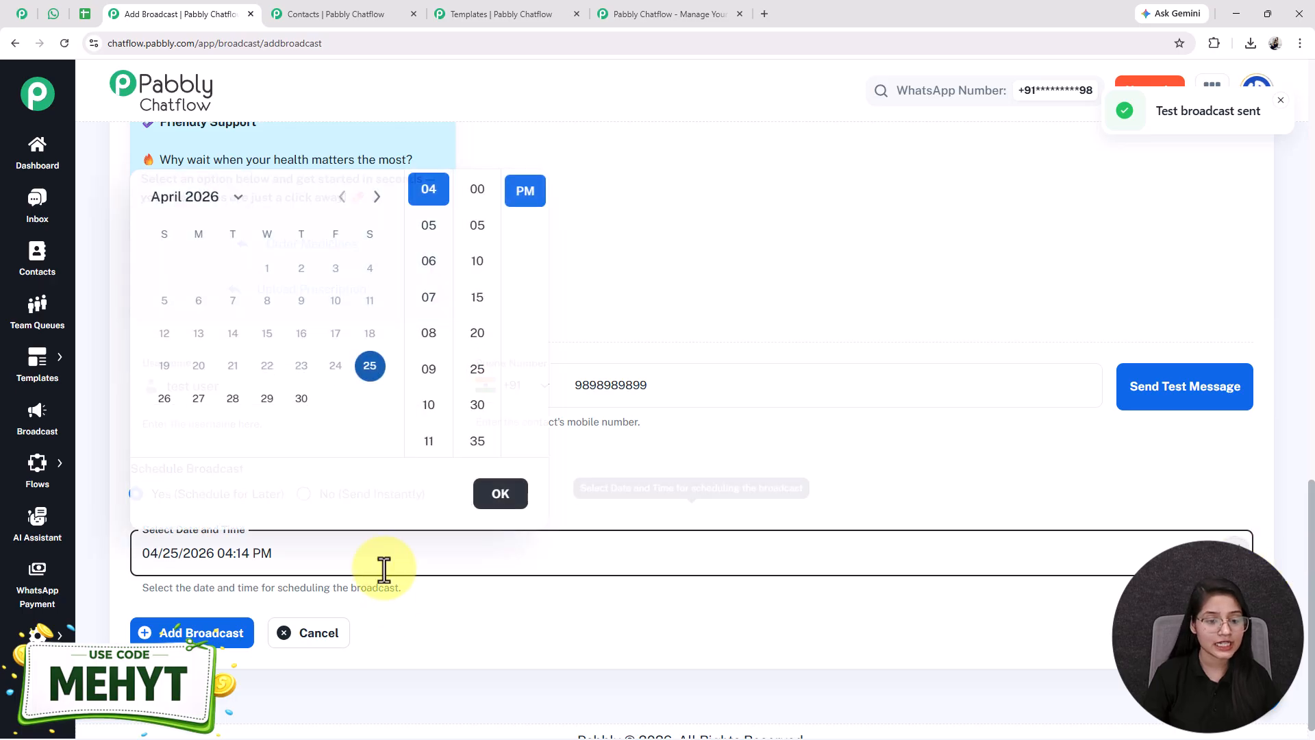
{"action": "left_click", "coordinate": [296, 403]}
{"action": "left_click", "coordinate": [438, 226]}
{"action": "left_click", "coordinate": [479, 191]}
{"action": "left_click", "coordinate": [500, 494]}
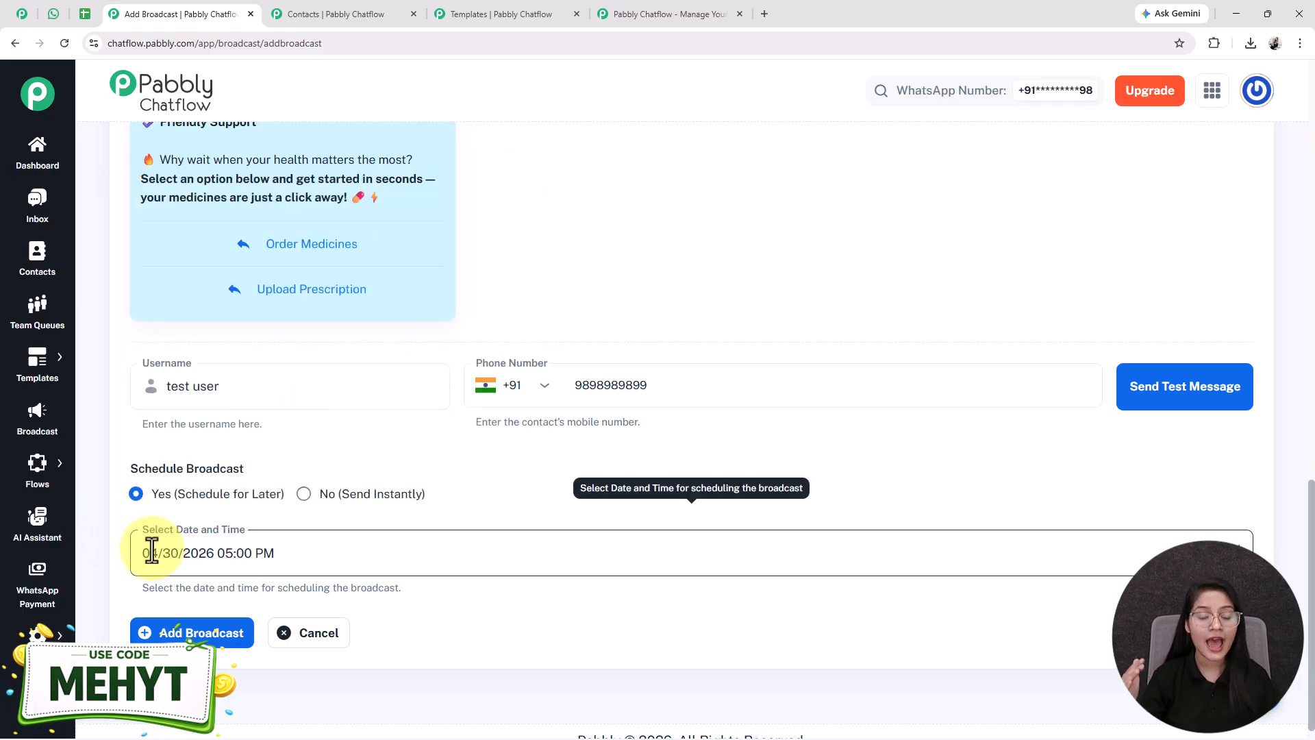
Review the broadcast name, contact list and template in the form, and add the scheduled broadcast
{"action": "scroll", "coordinate": [352, 338], "scroll_direction": "up", "scroll_amount": 10}
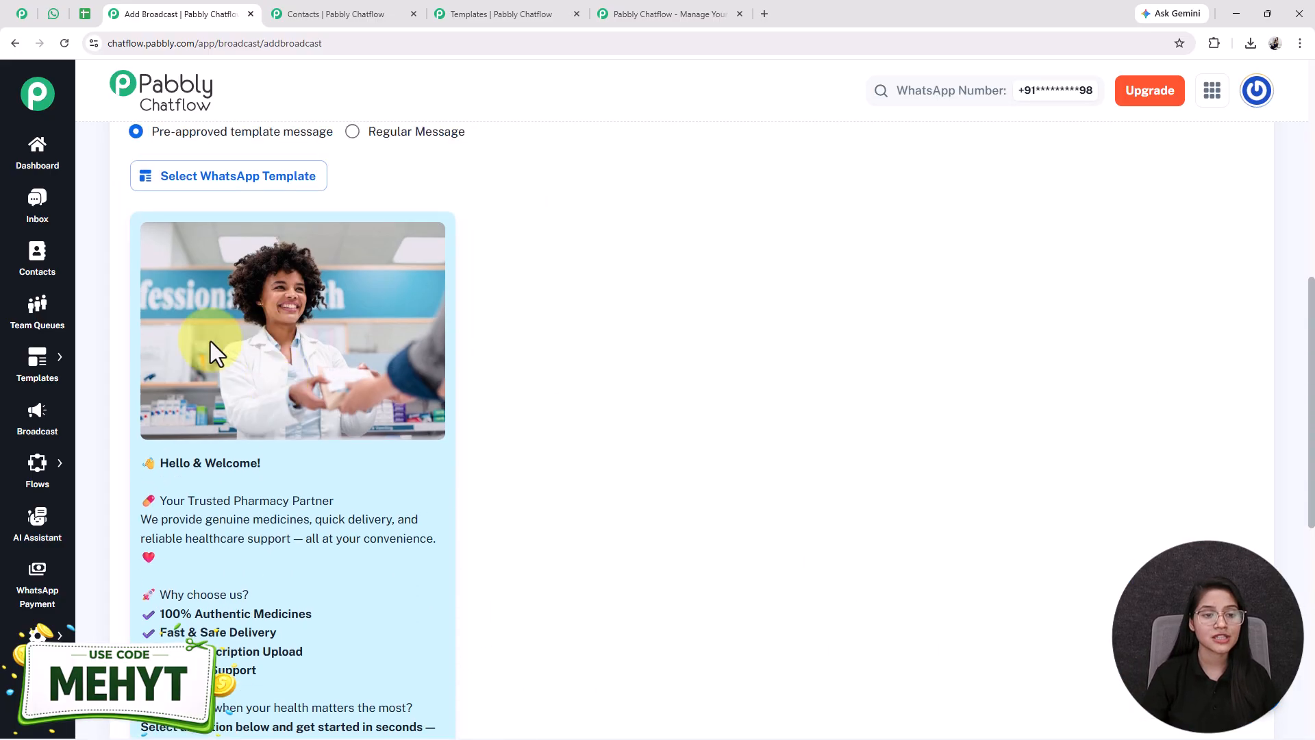
{"action": "scroll", "coordinate": [330, 363], "scroll_direction": "up", "scroll_amount": 2}
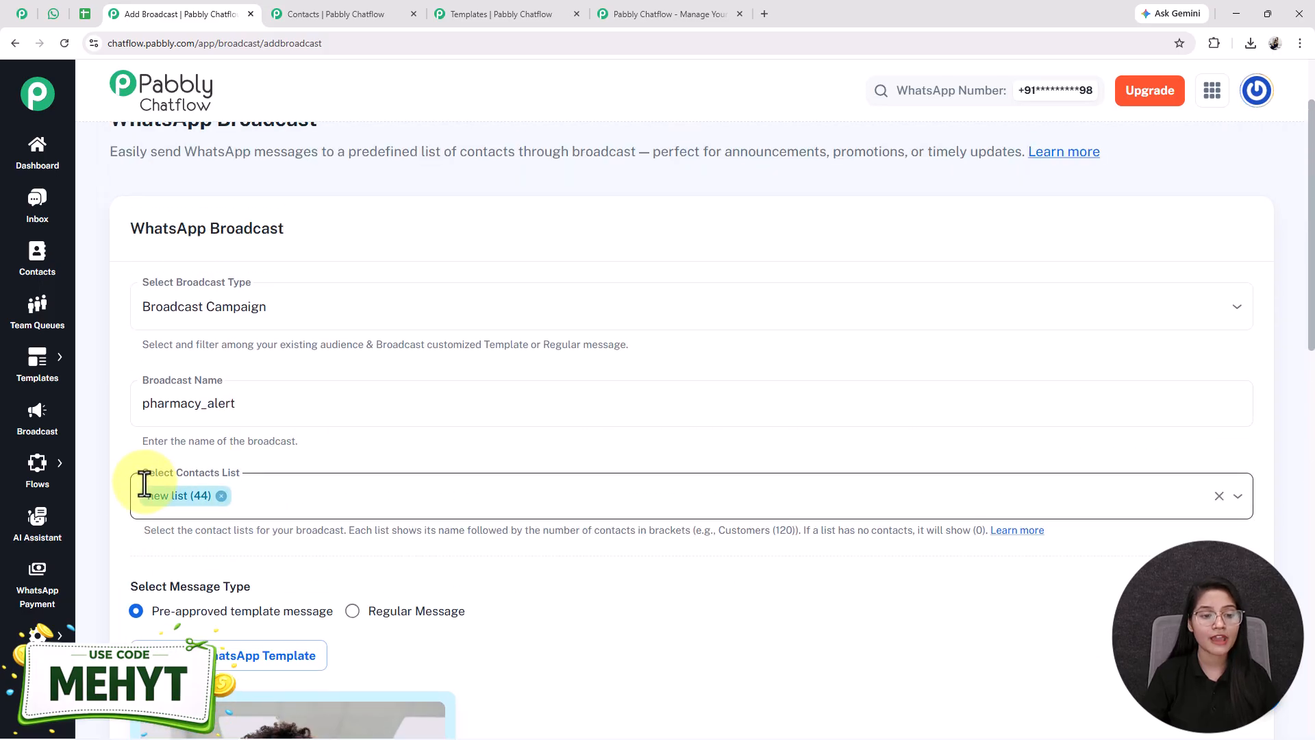
{"action": "scroll", "coordinate": [255, 540], "scroll_direction": "down", "scroll_amount": 10}
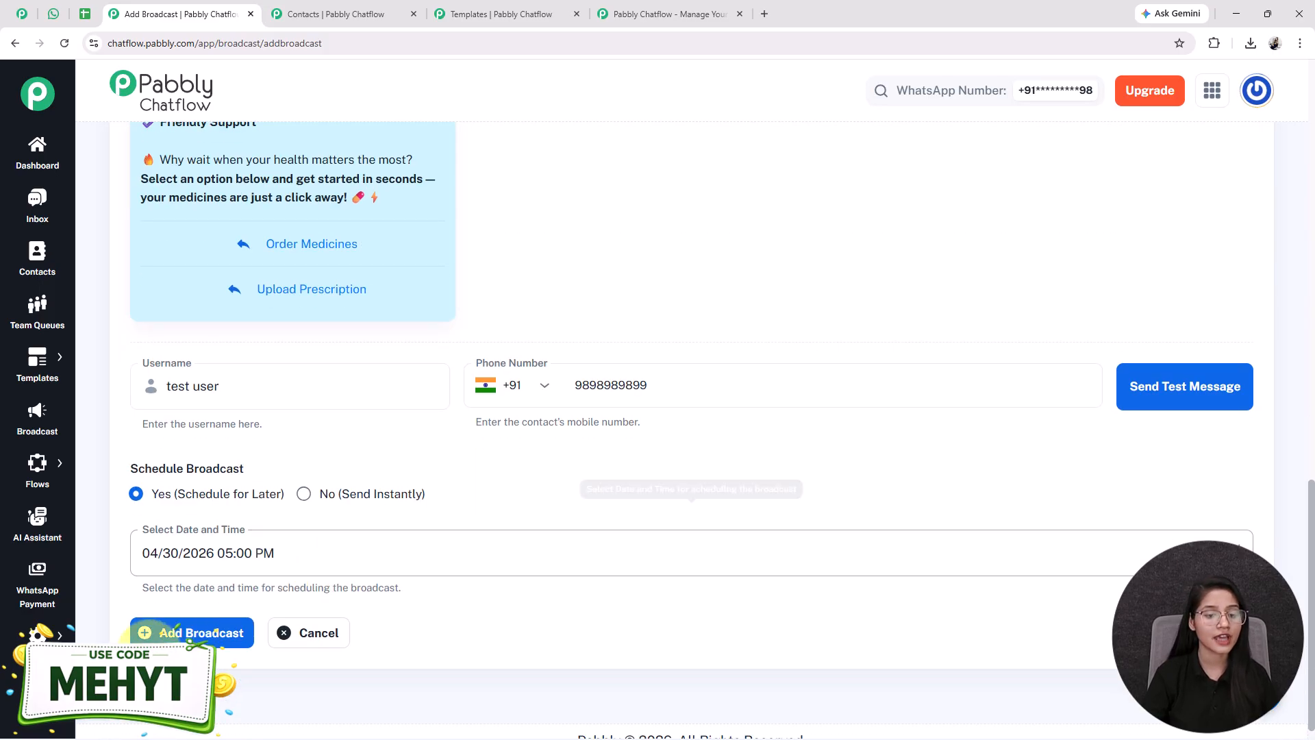
{"action": "left_click", "coordinate": [194, 631]}
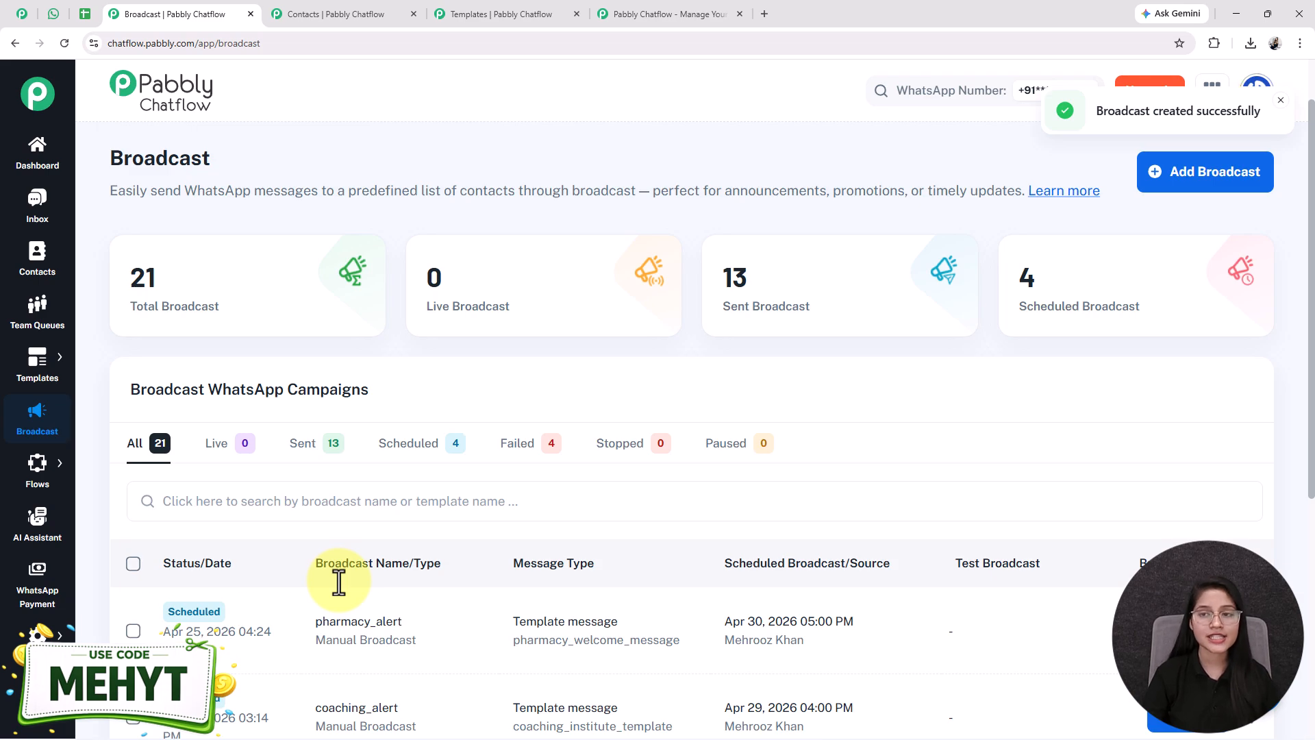
Check the pharmacy_alert entry's status, template and scheduled time in the broadcast campaigns list
{"action": "left_click_drag", "start_coordinate": [1086, 110], "coordinate": [1264, 111]}
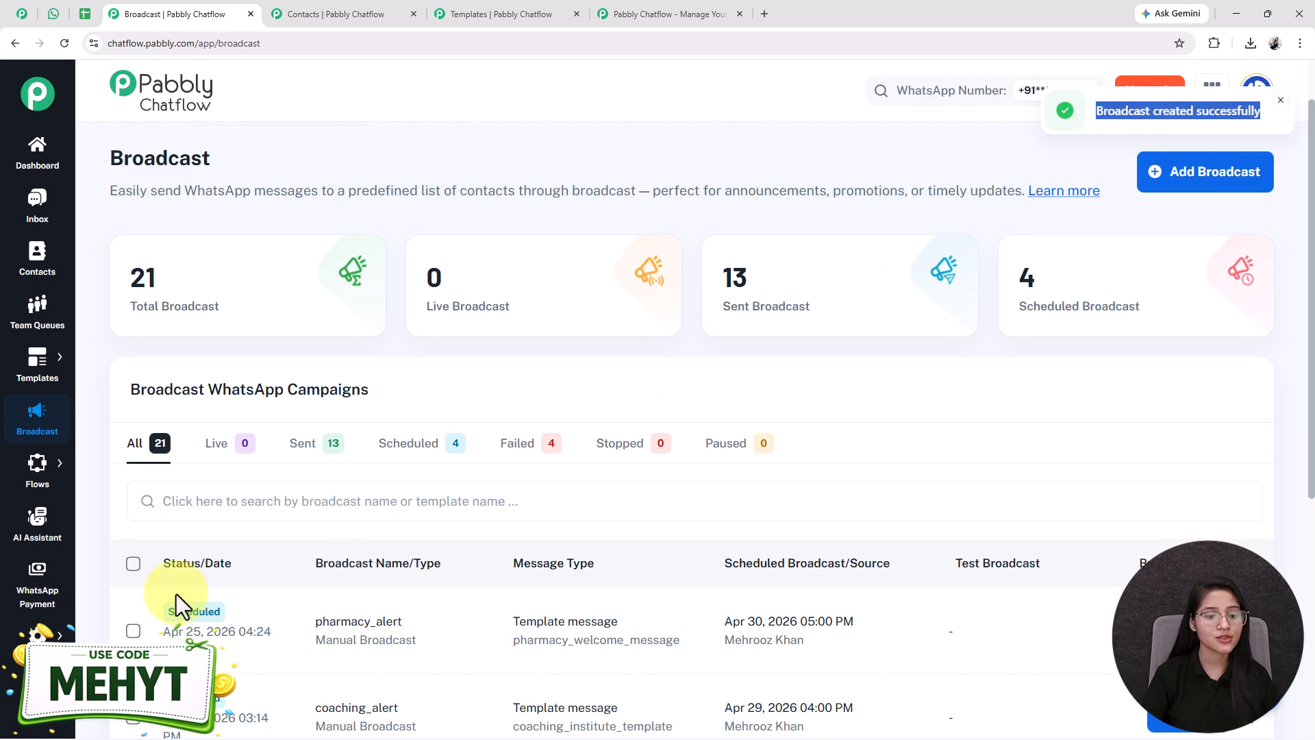
{"action": "left_click_drag", "start_coordinate": [165, 614], "coordinate": [851, 647]}
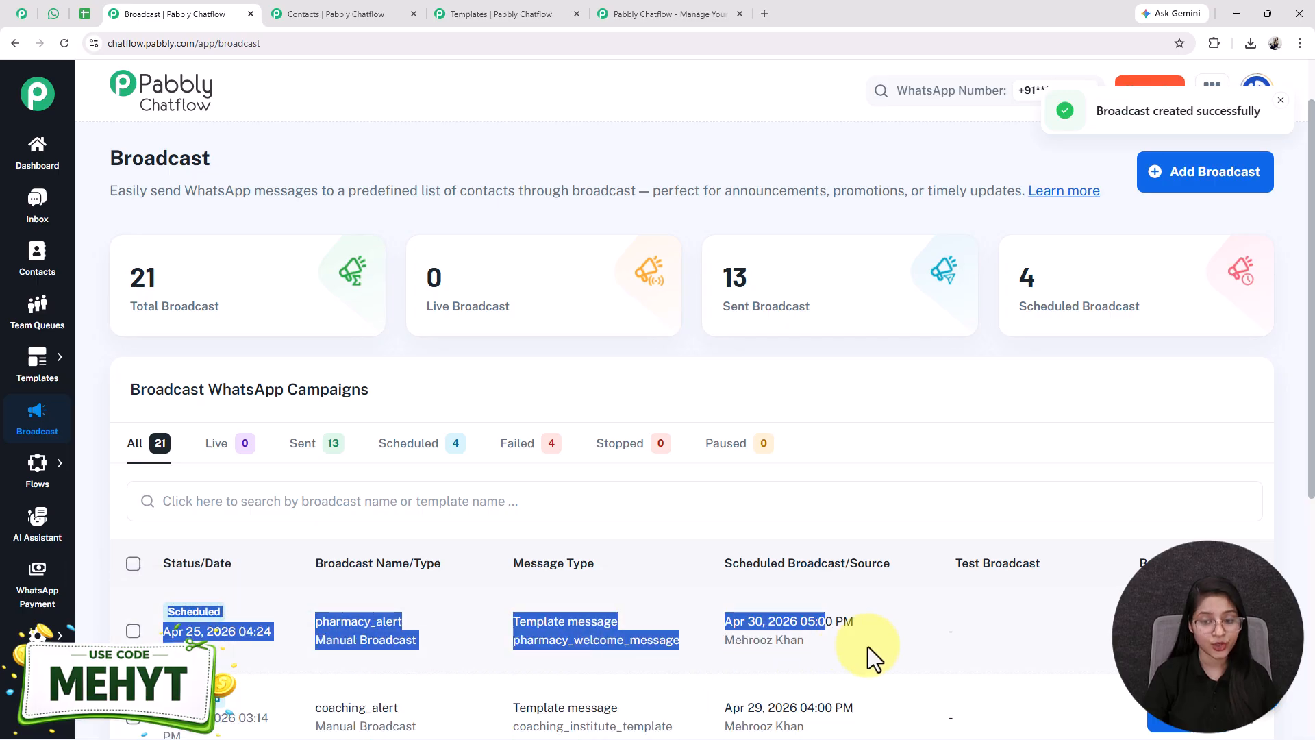
{"action": "left_click", "coordinate": [872, 536]}
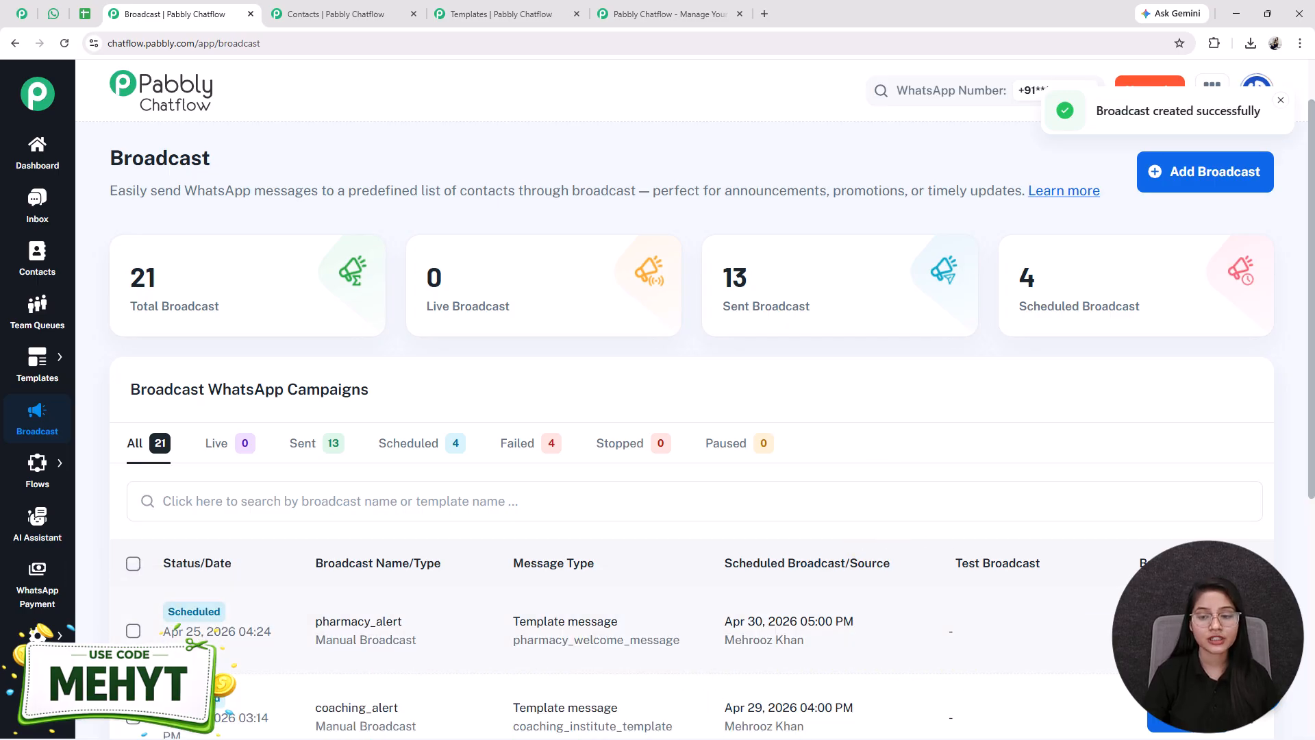
Open the pharmacy_alert broadcast report, examine its delivery metrics and close the report
{"action": "left_click", "coordinate": [1193, 631]}
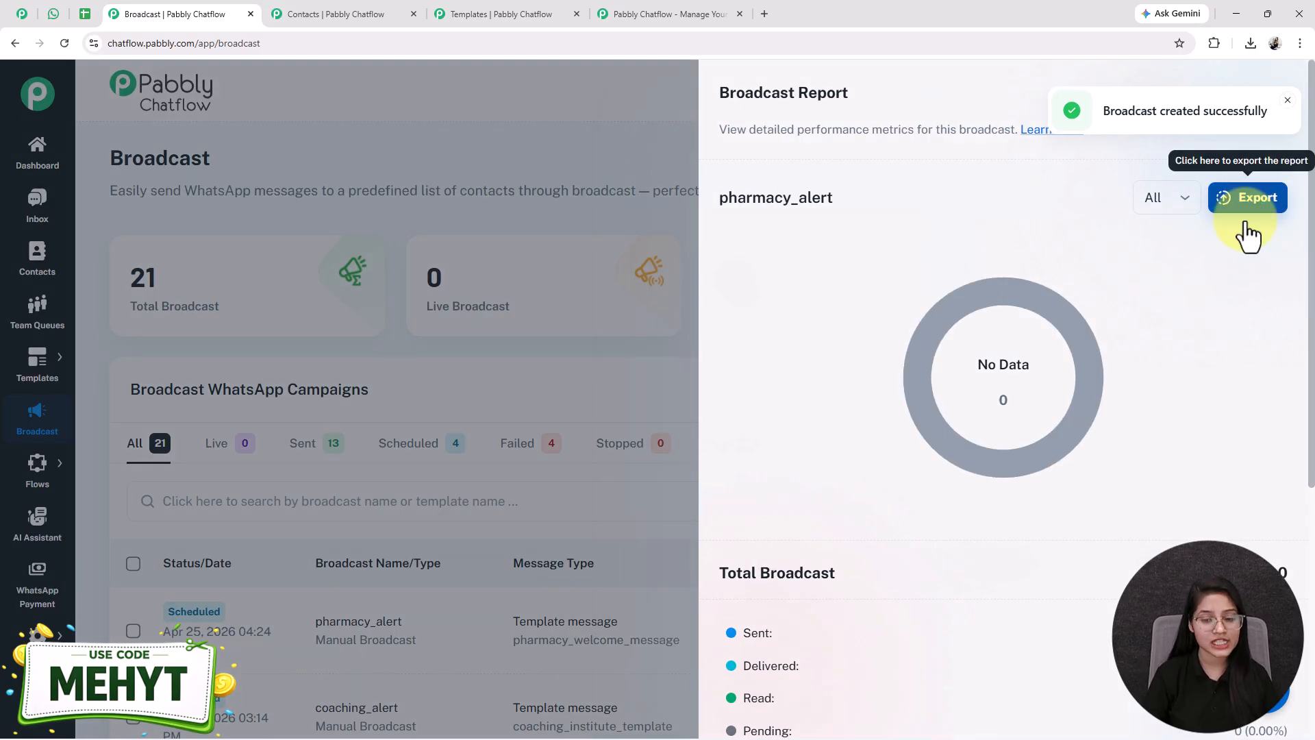
{"action": "scroll", "coordinate": [887, 446], "scroll_direction": "down", "scroll_amount": 3}
{"action": "left_click_drag", "start_coordinate": [887, 446], "coordinate": [780, 588]}
{"action": "left_click", "coordinate": [824, 518]}
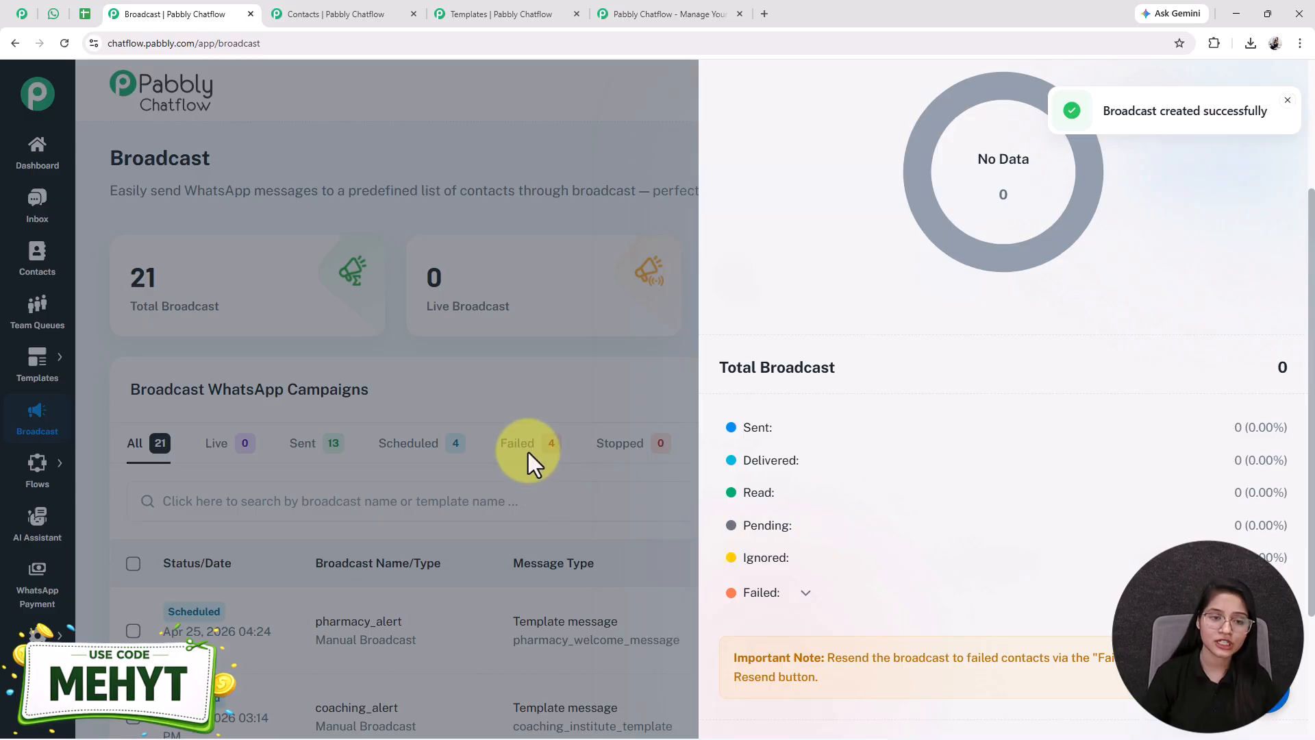
{"action": "left_click", "coordinate": [553, 359]}
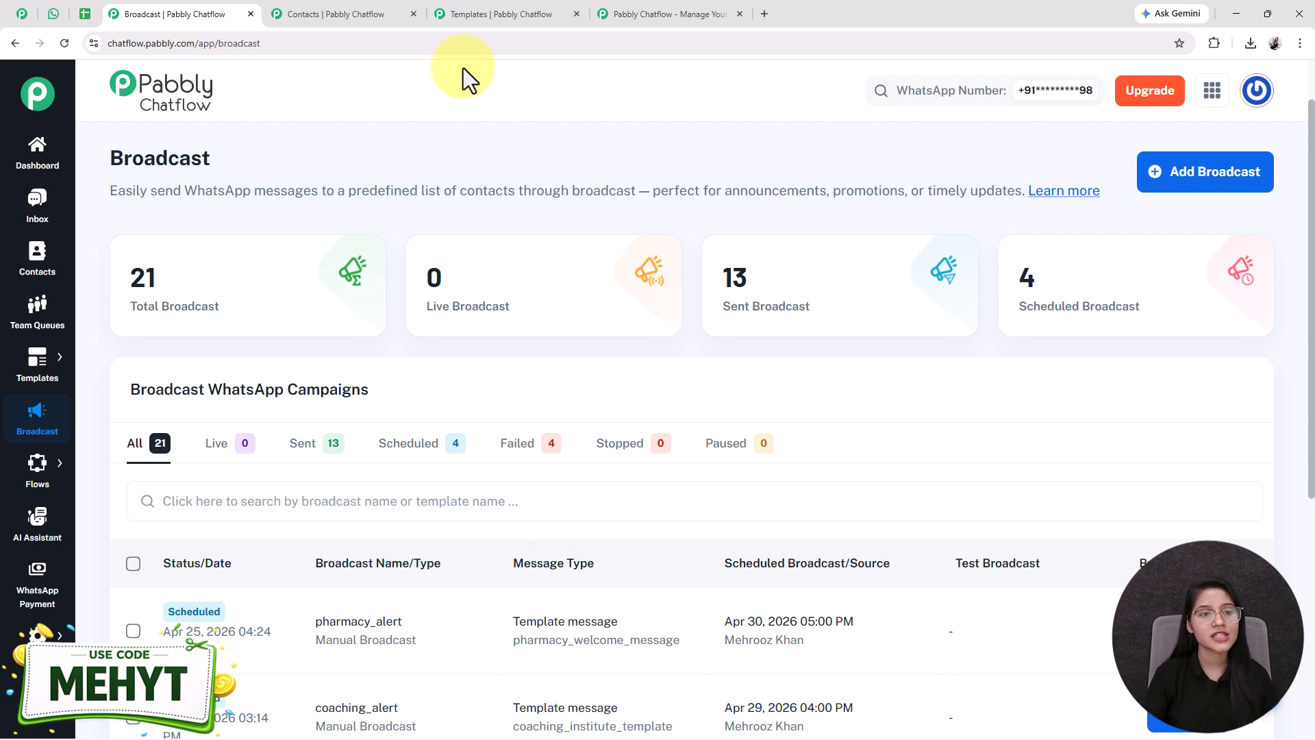
Switch to the Pabbly Chatflow product page at pabbly.com/chatflow
{"action": "left_click", "coordinate": [54, 15]}
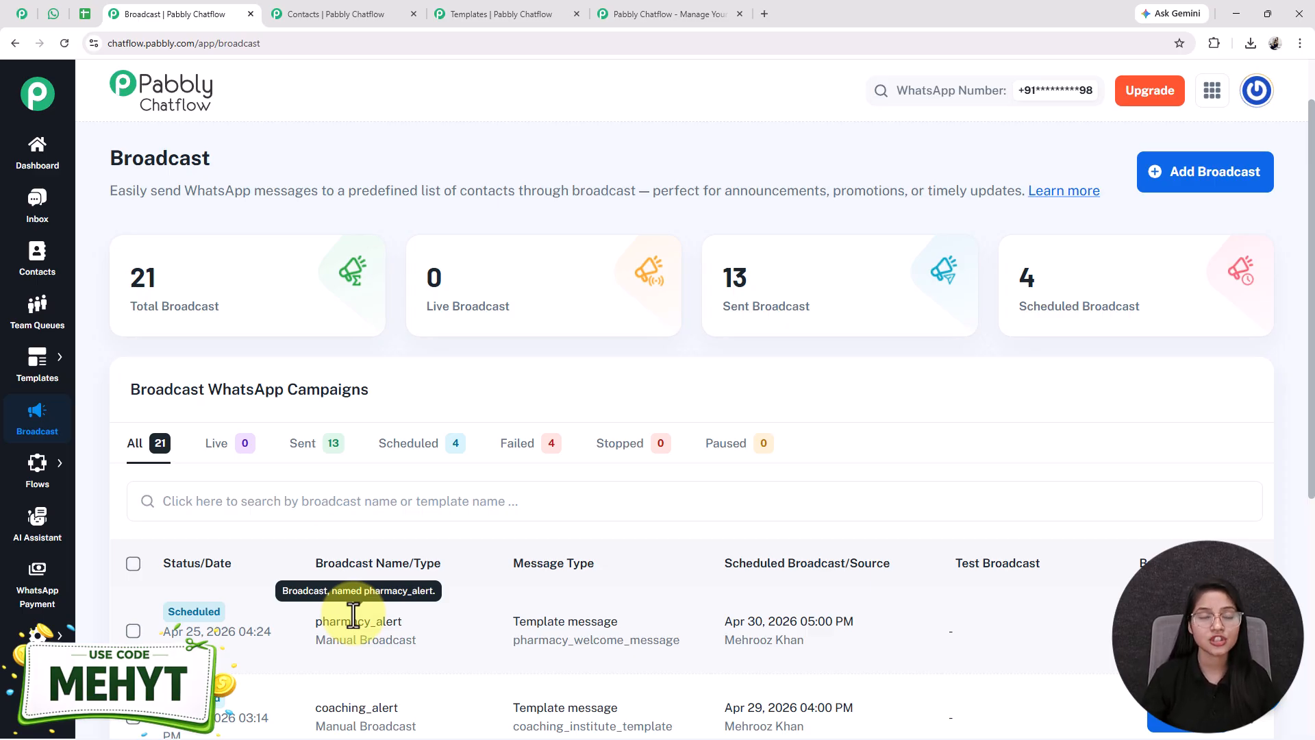
{"action": "left_click", "coordinate": [33, 14]}
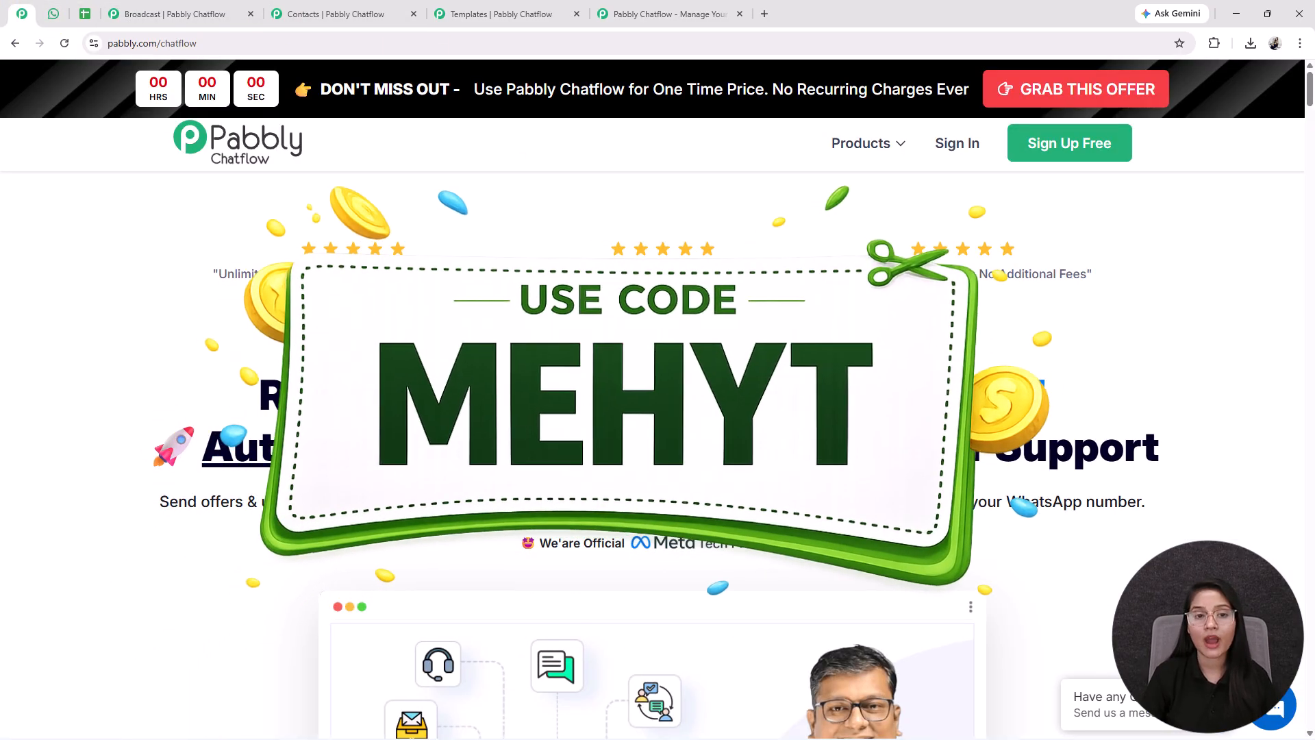